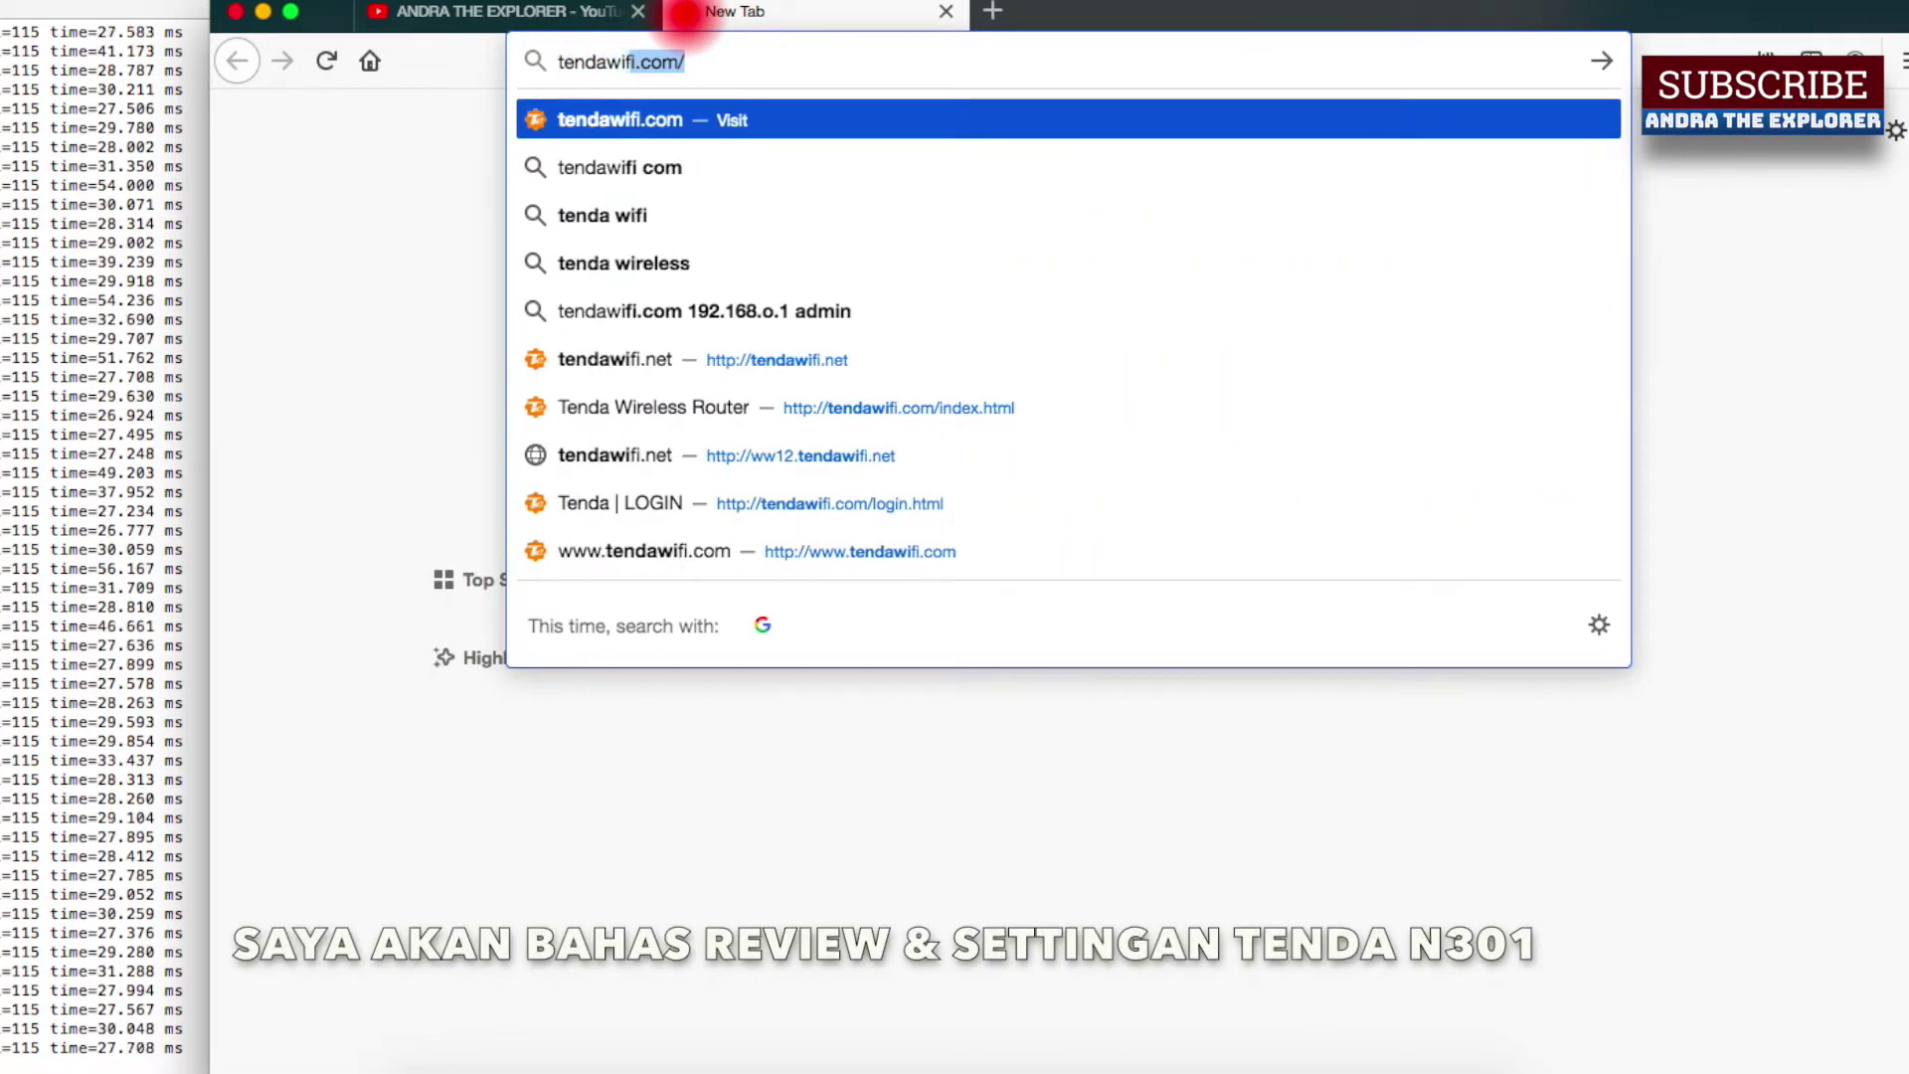
Load tendawifi.com in Firefox to reach the Tenda router admin page
text(ifi.com/)
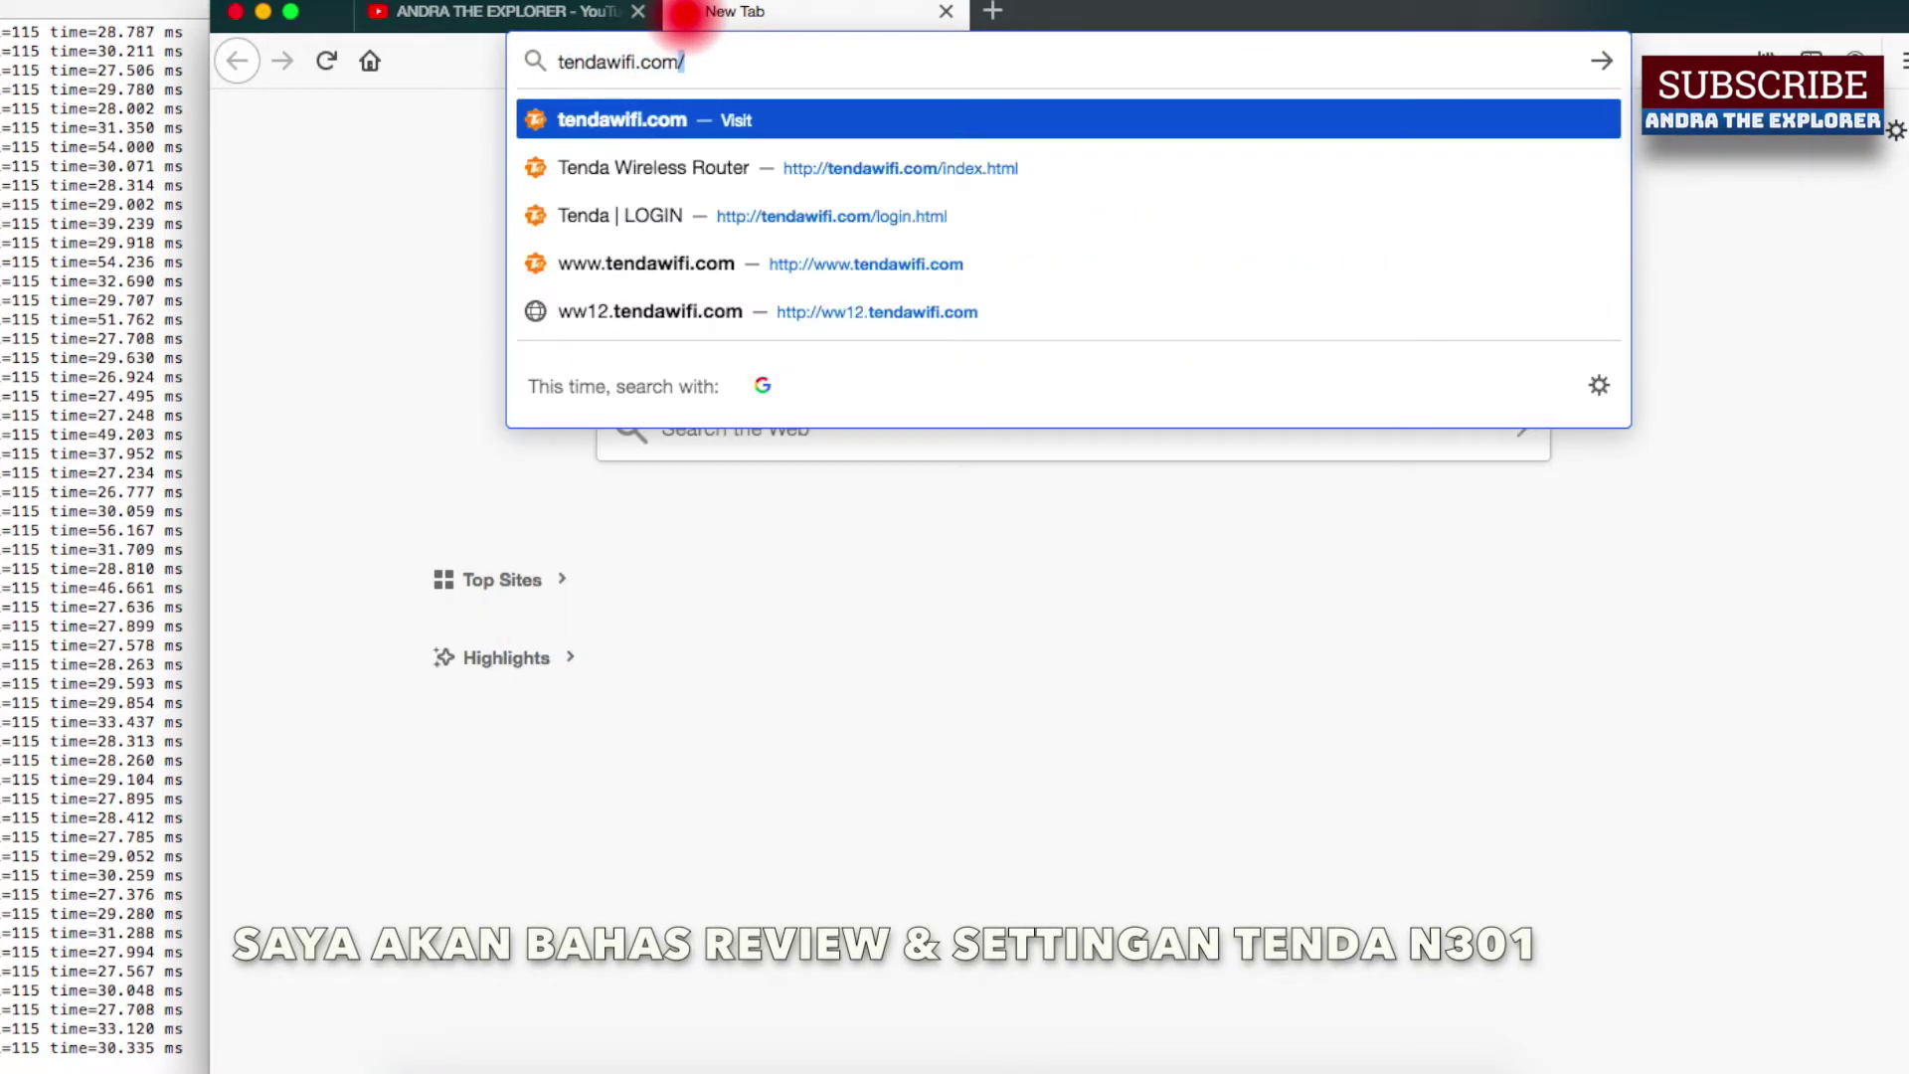
key(Return)
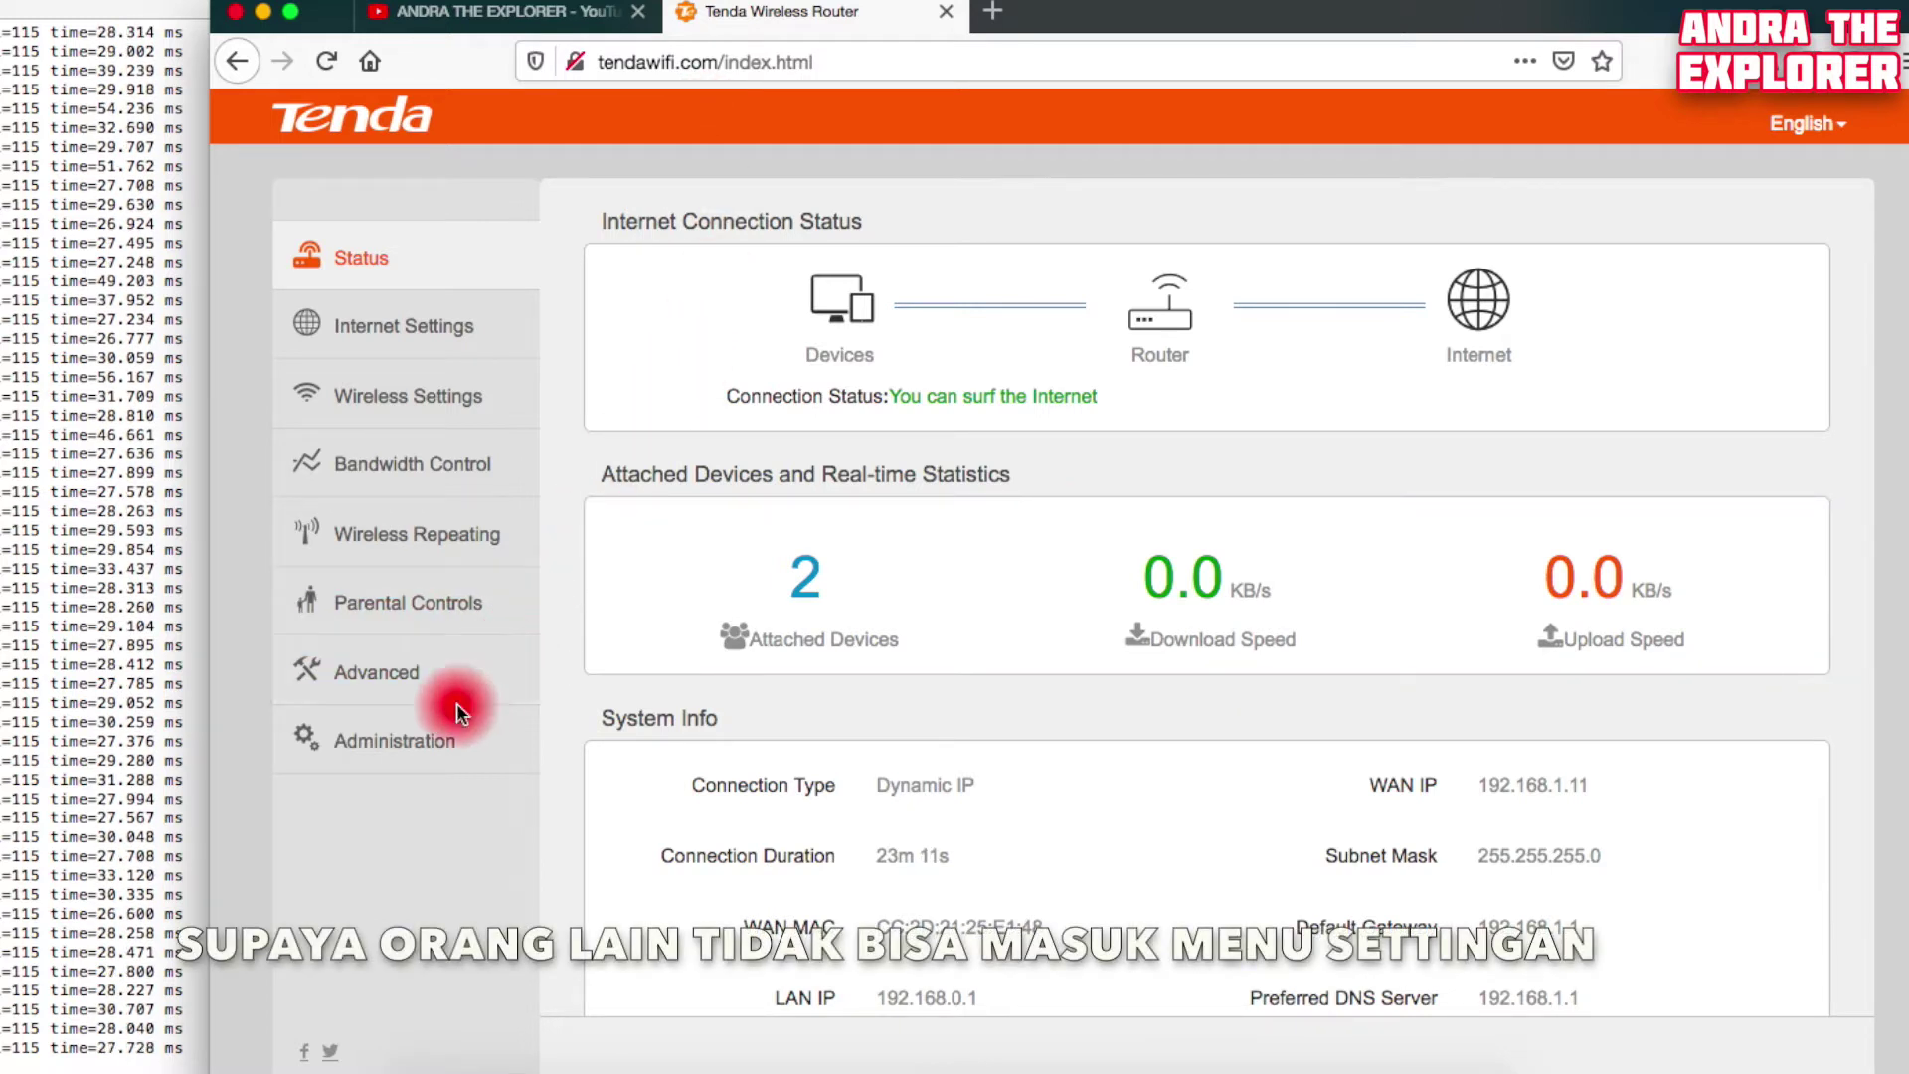
In Administration, type the new admin password into New Password and Repeat New Password, revealing each to verify
click(423, 748)
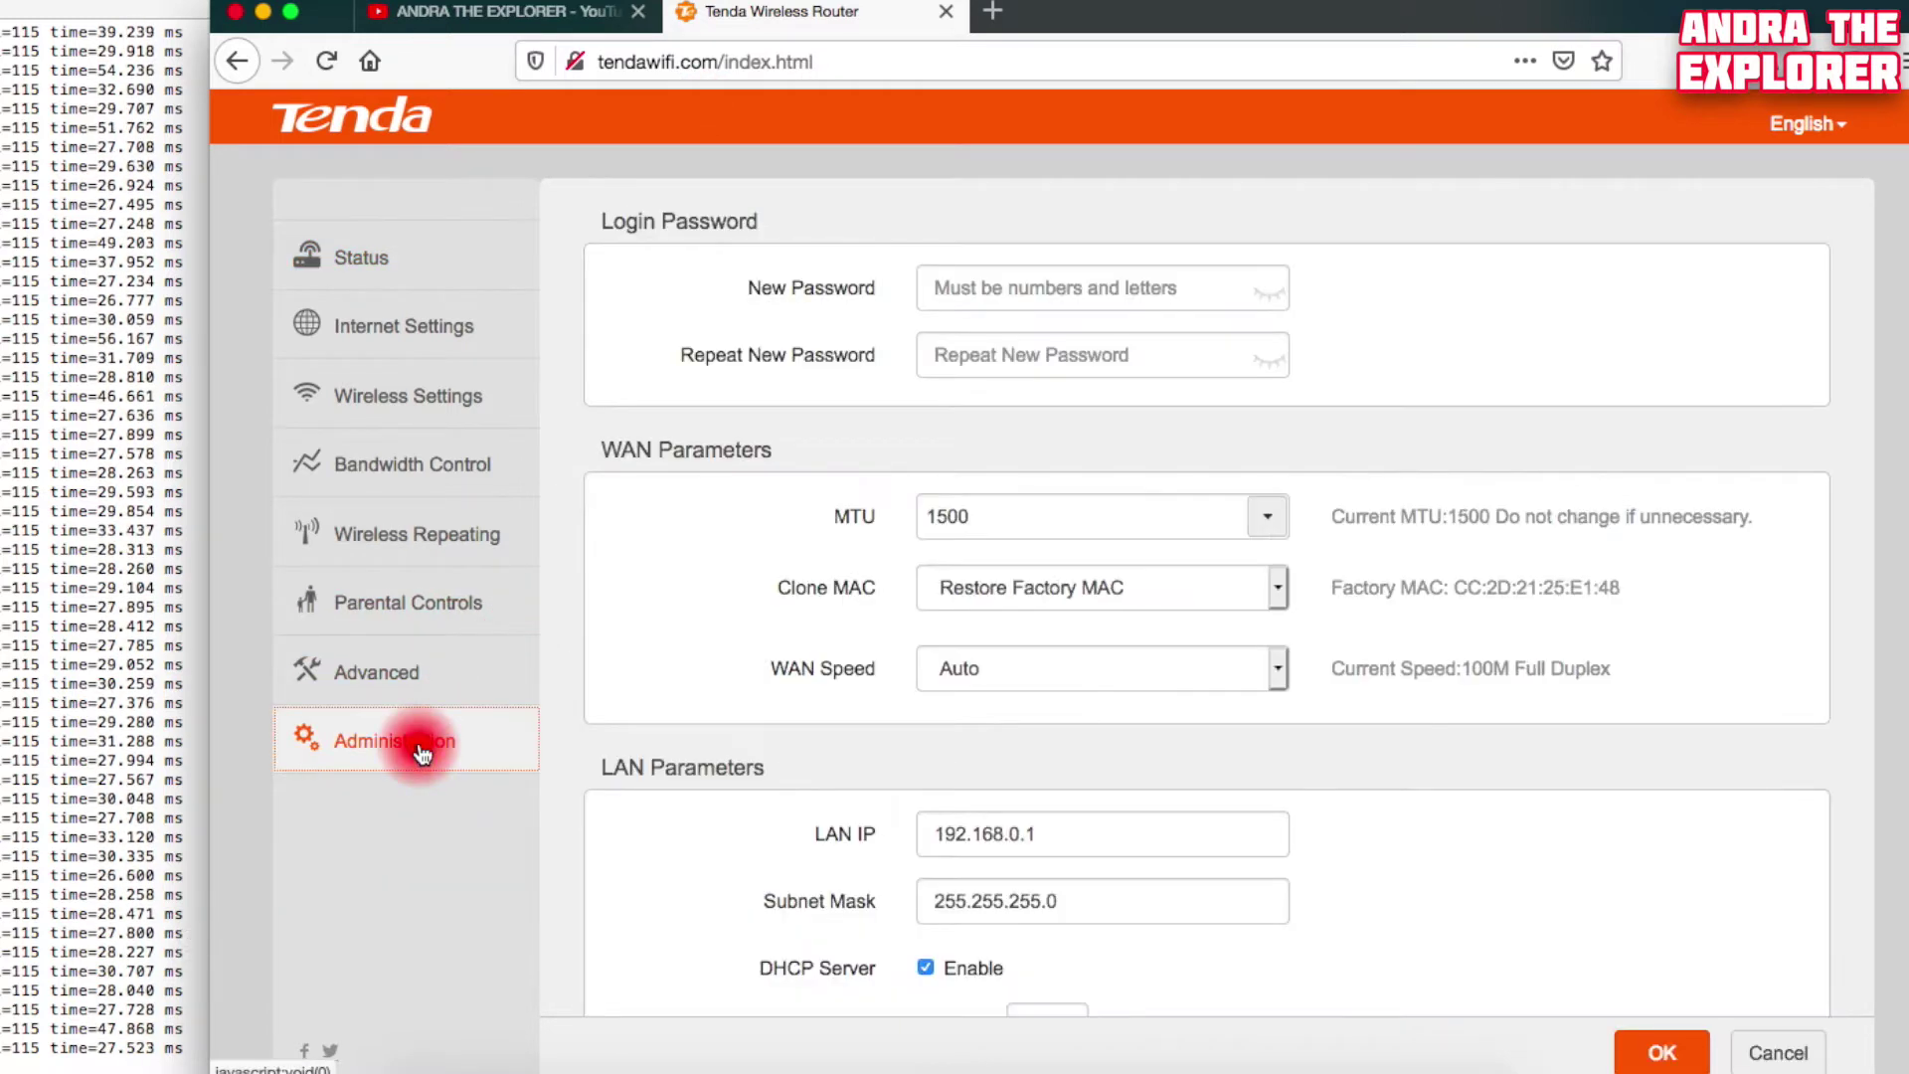
click(1034, 284)
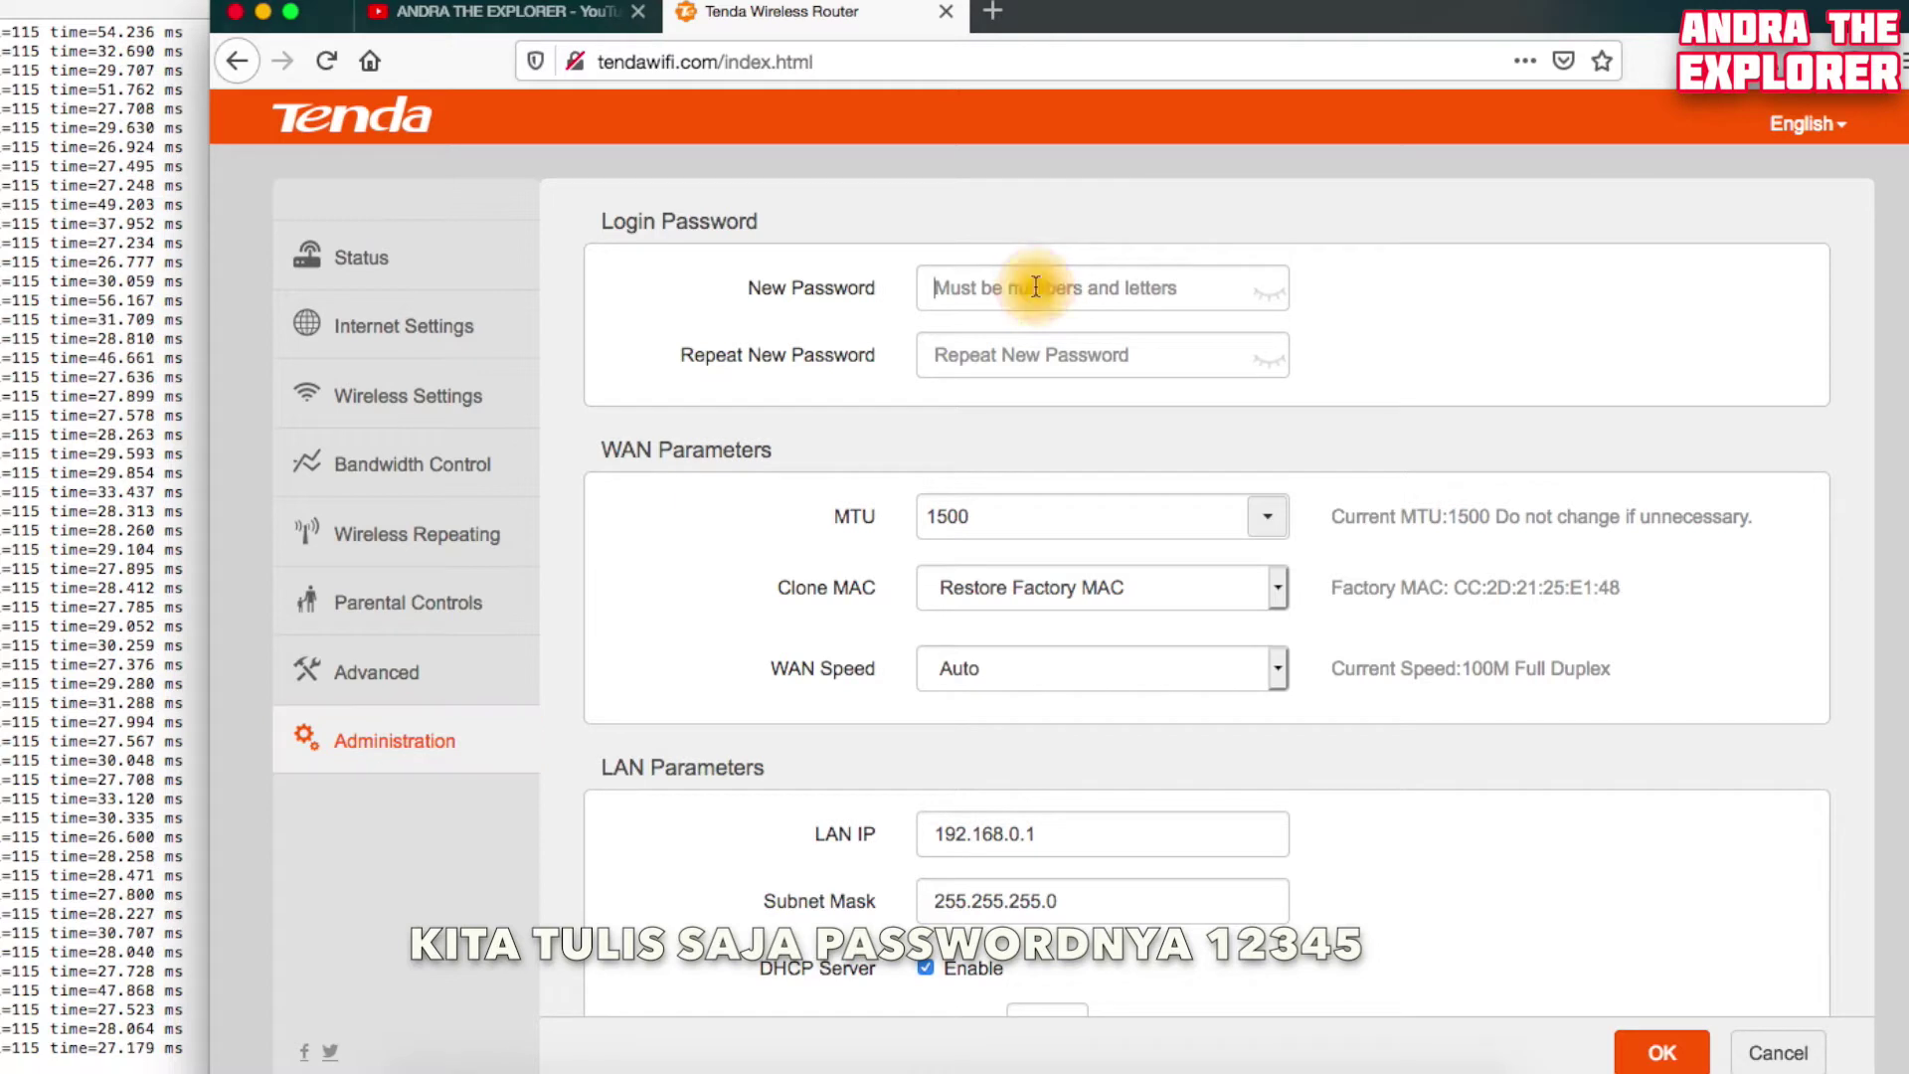
click(1034, 286)
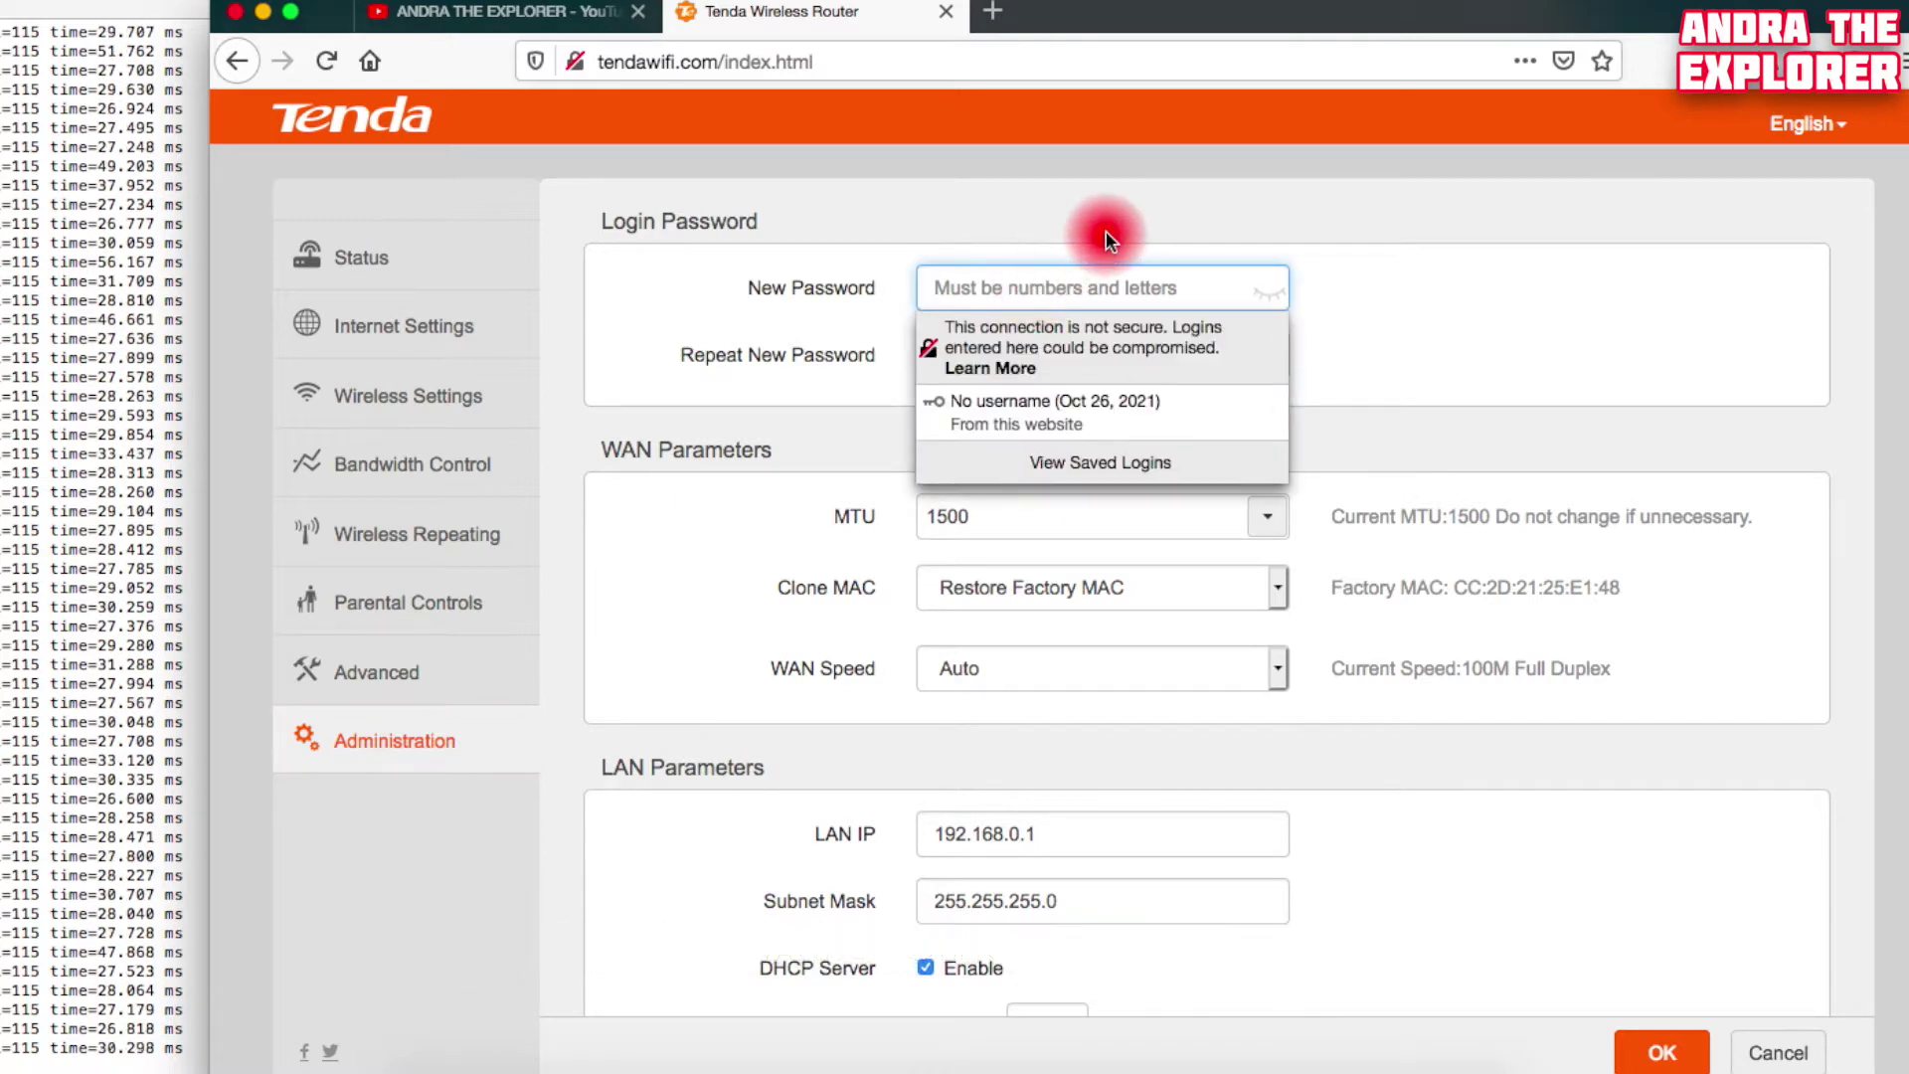
text(12345)
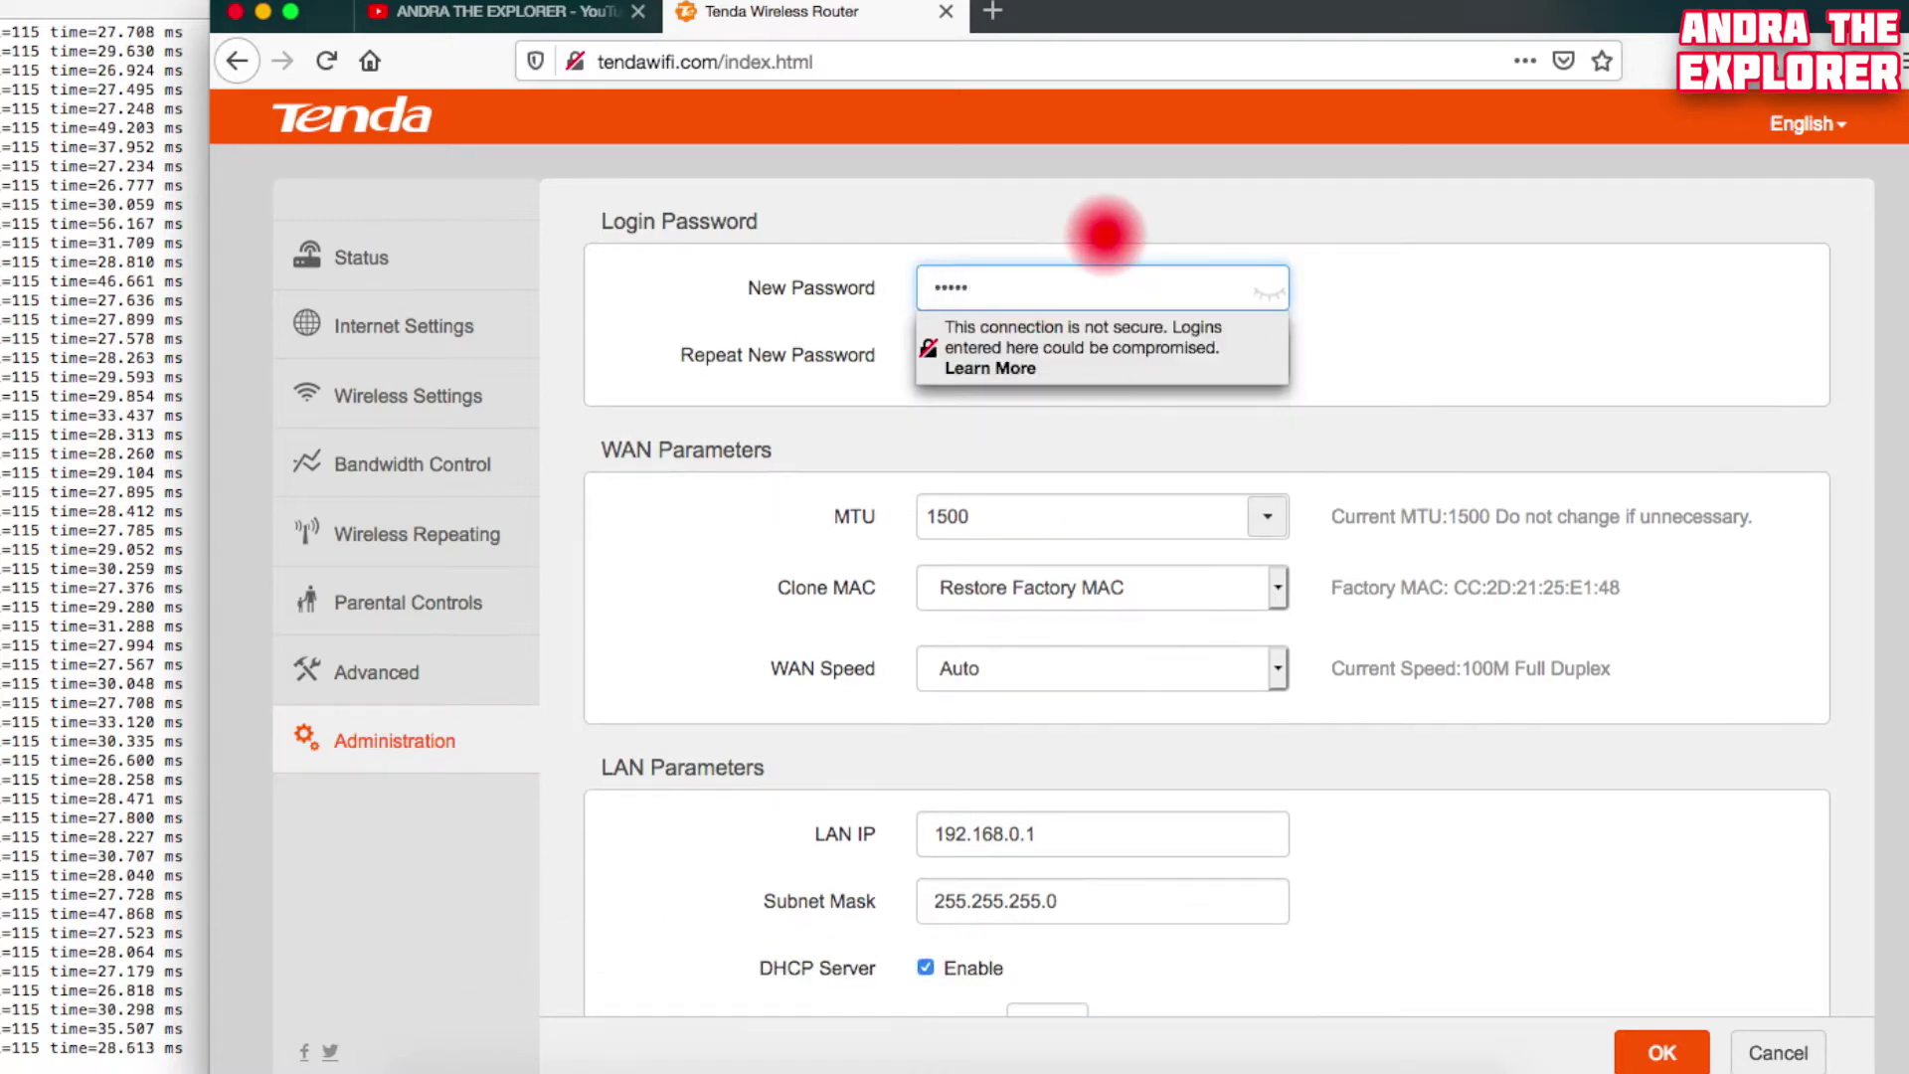
click(1272, 298)
click(1151, 358)
text(123)
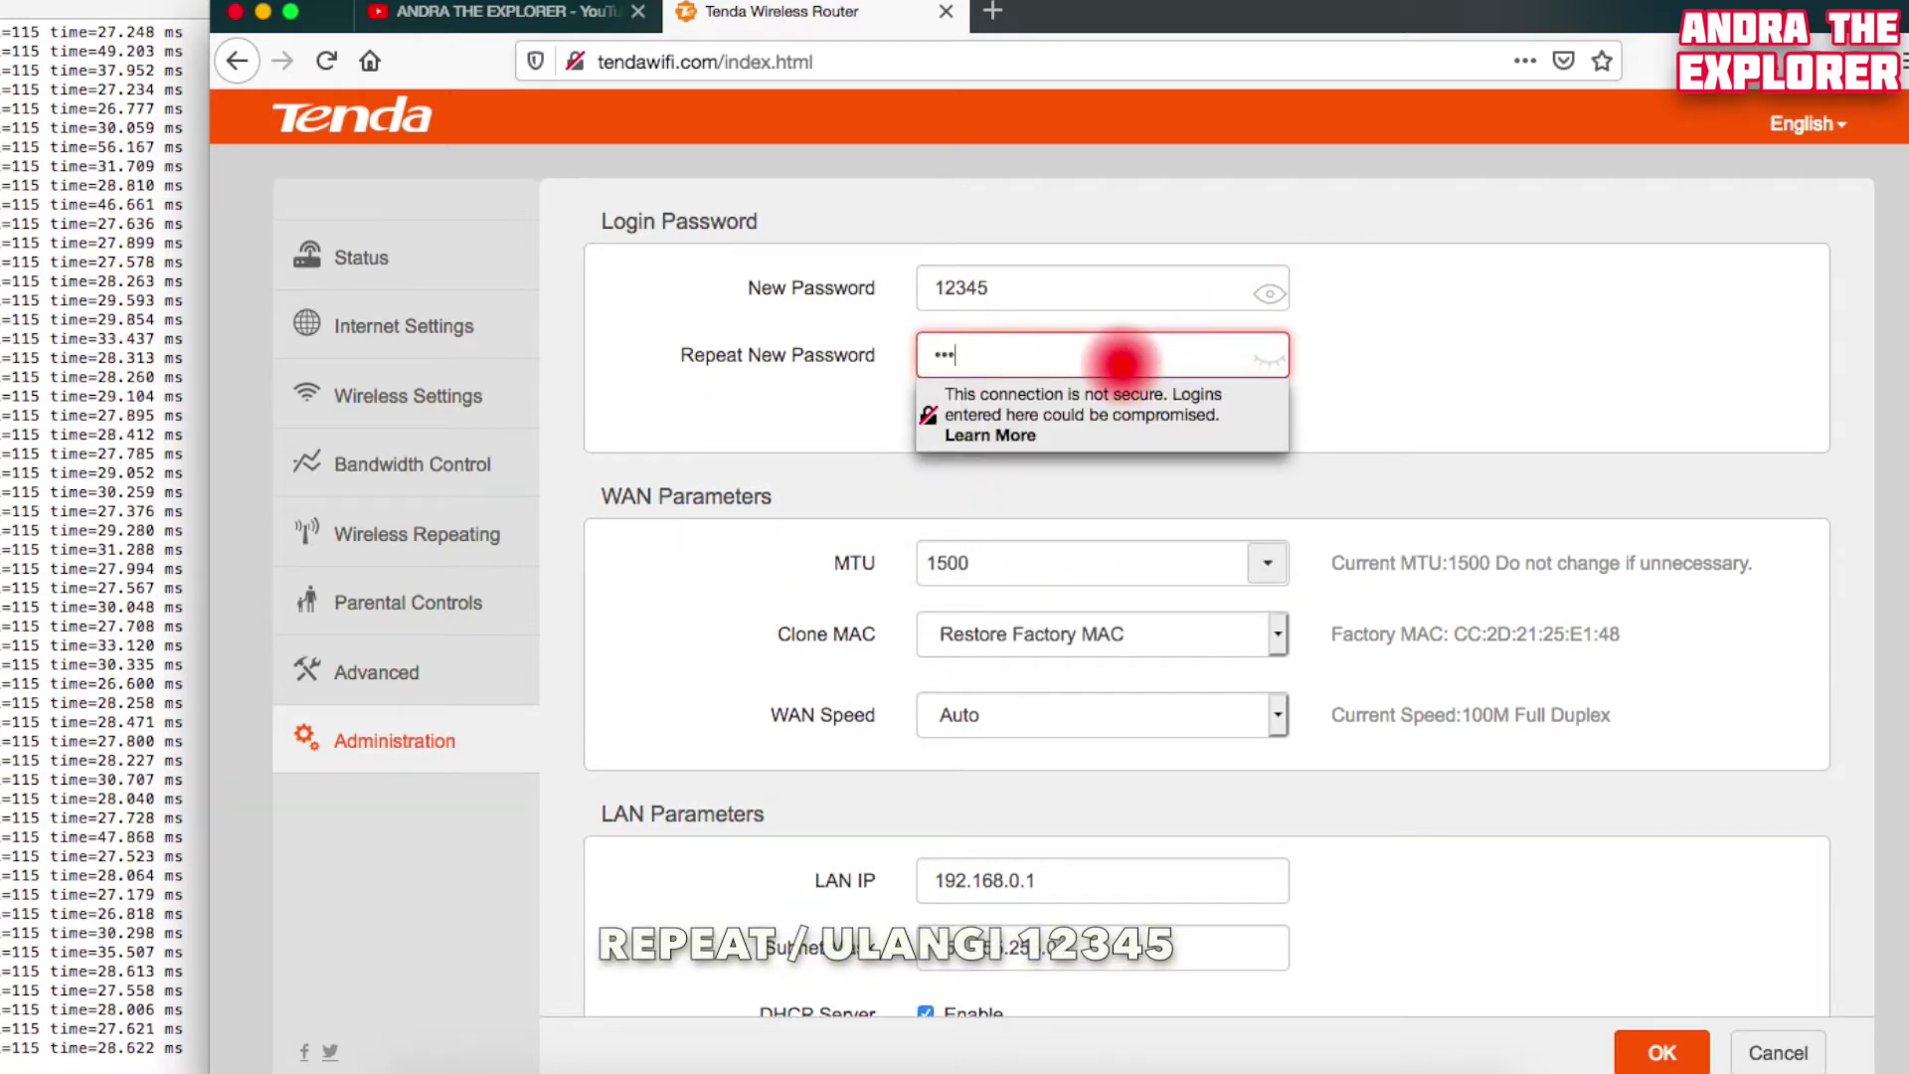
text(45)
click(1269, 360)
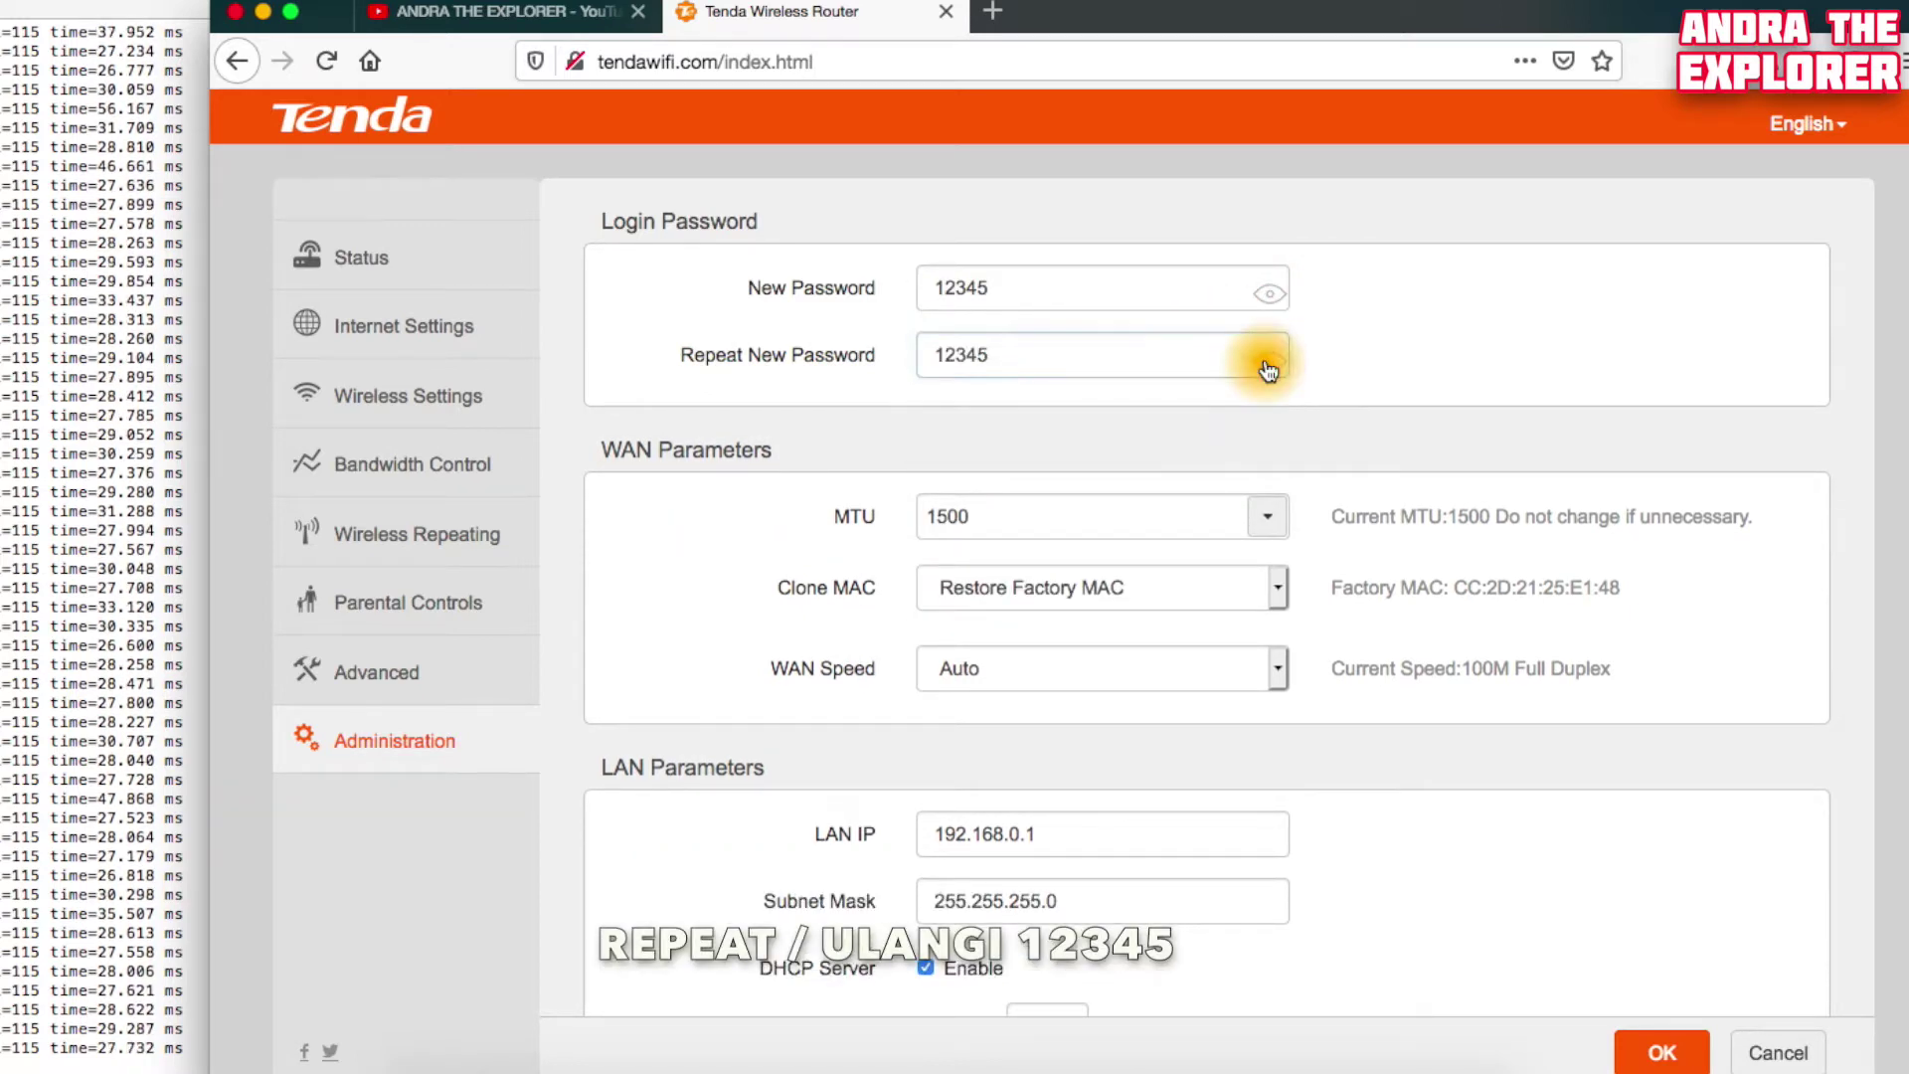
scroll(1551, 839, down, 3)
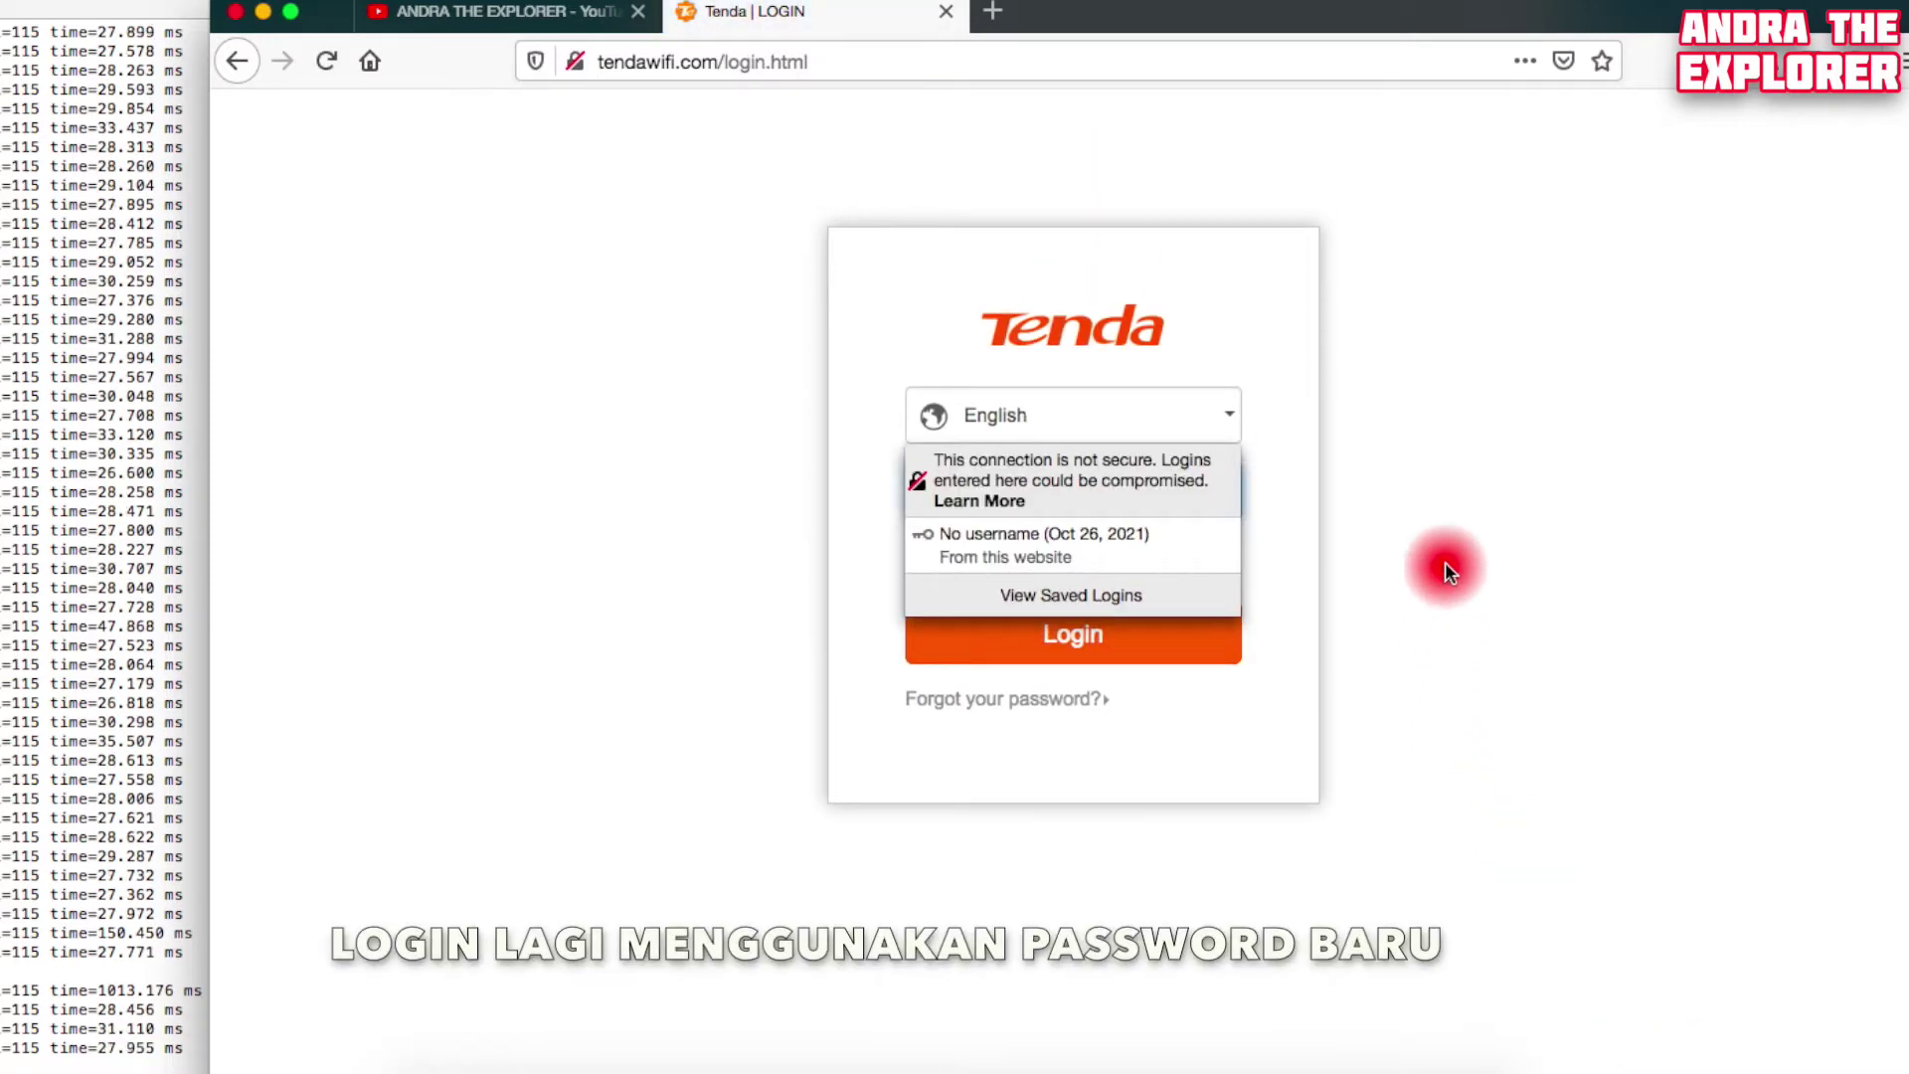
Select the Login Password field on the router's login page
click(1019, 510)
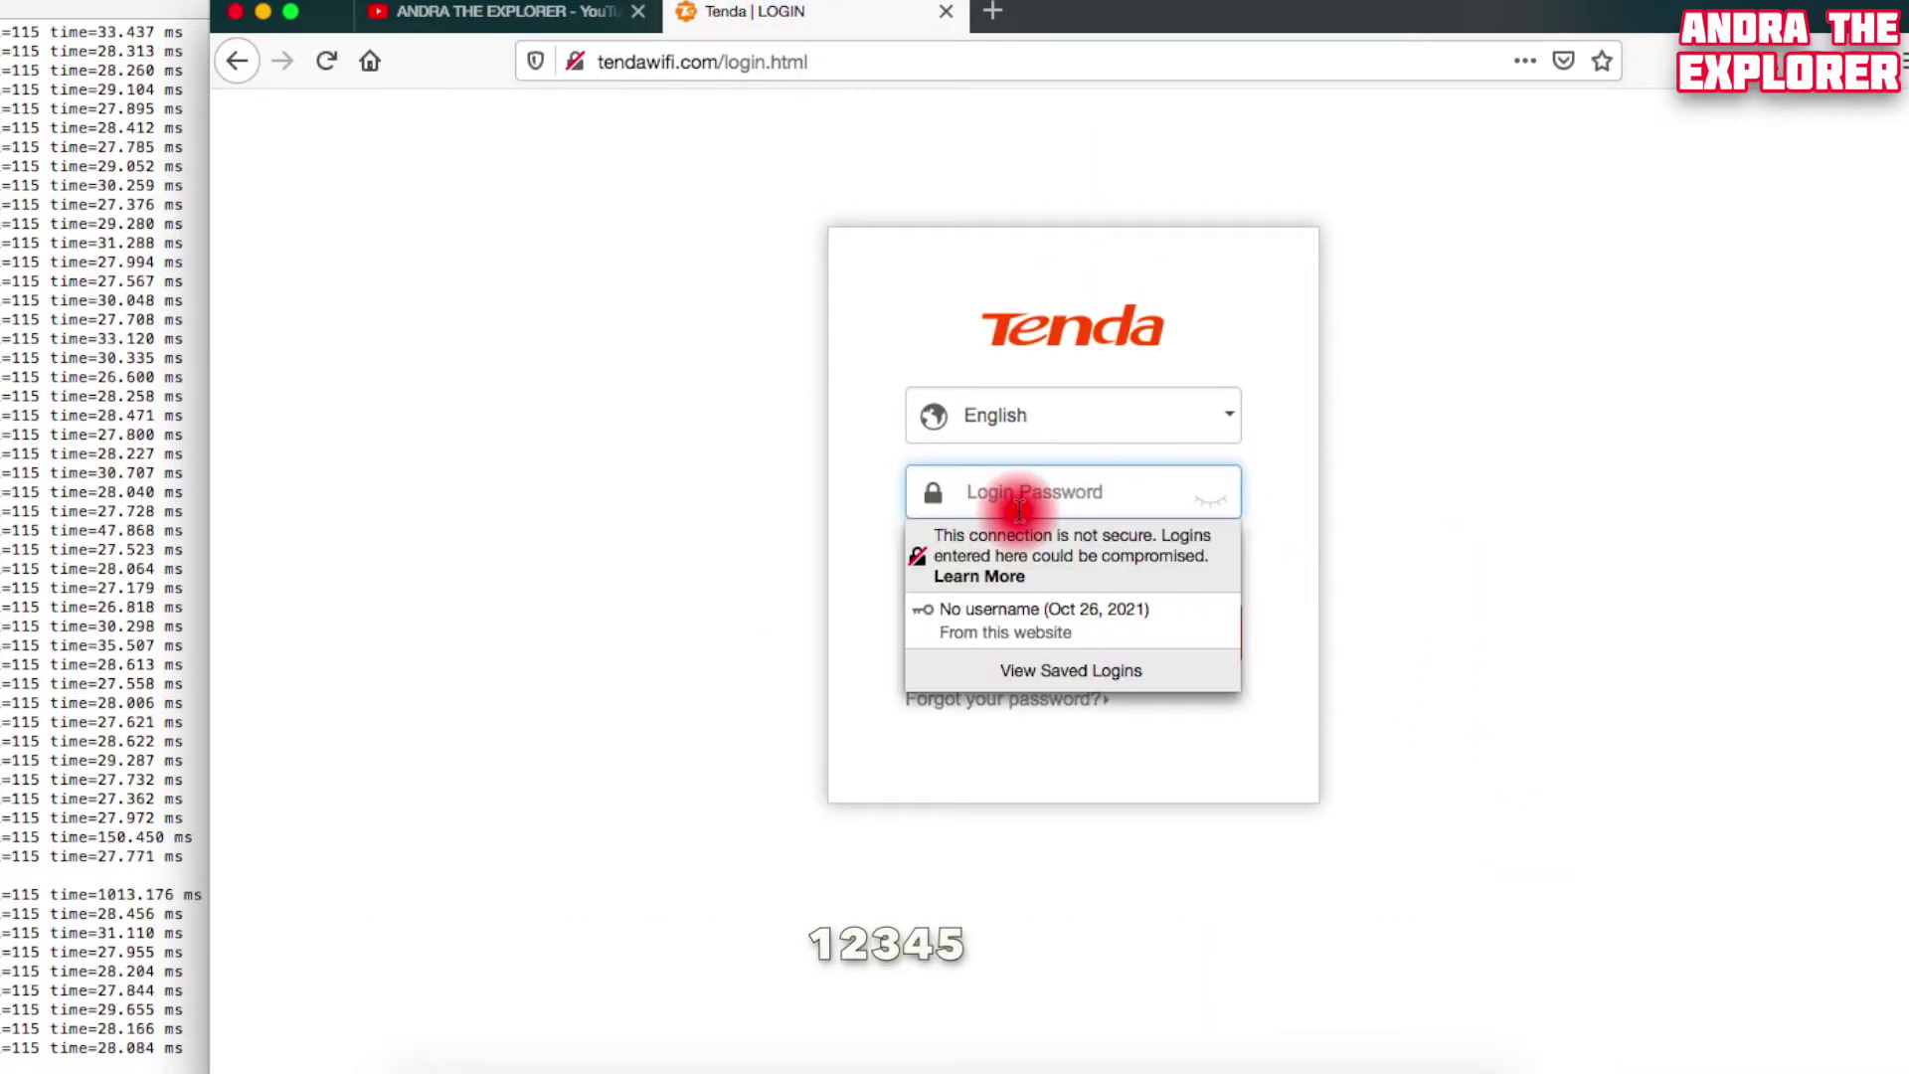
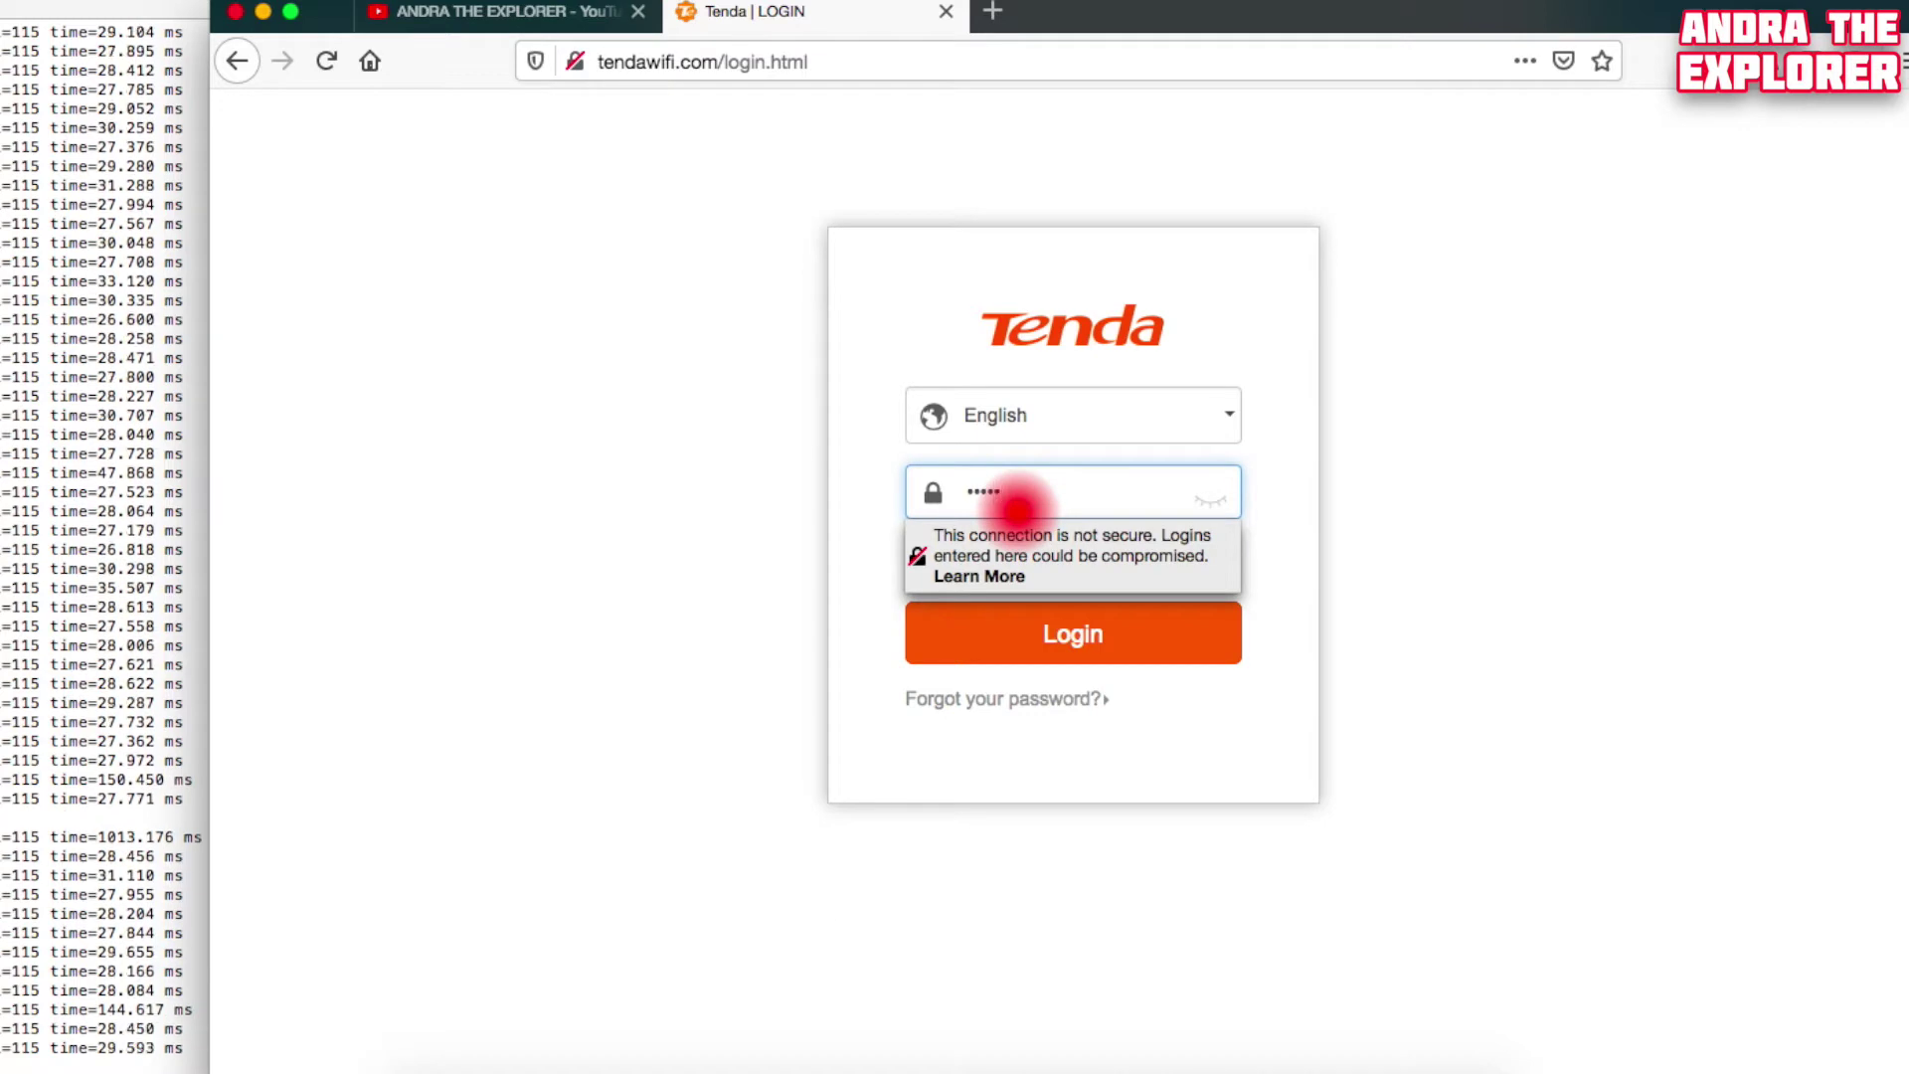
Reveal the password, sign in, and review the Administration page showing the GMT+07:00 Bangkok, Hanoi, Jakarta time zone
click(1209, 497)
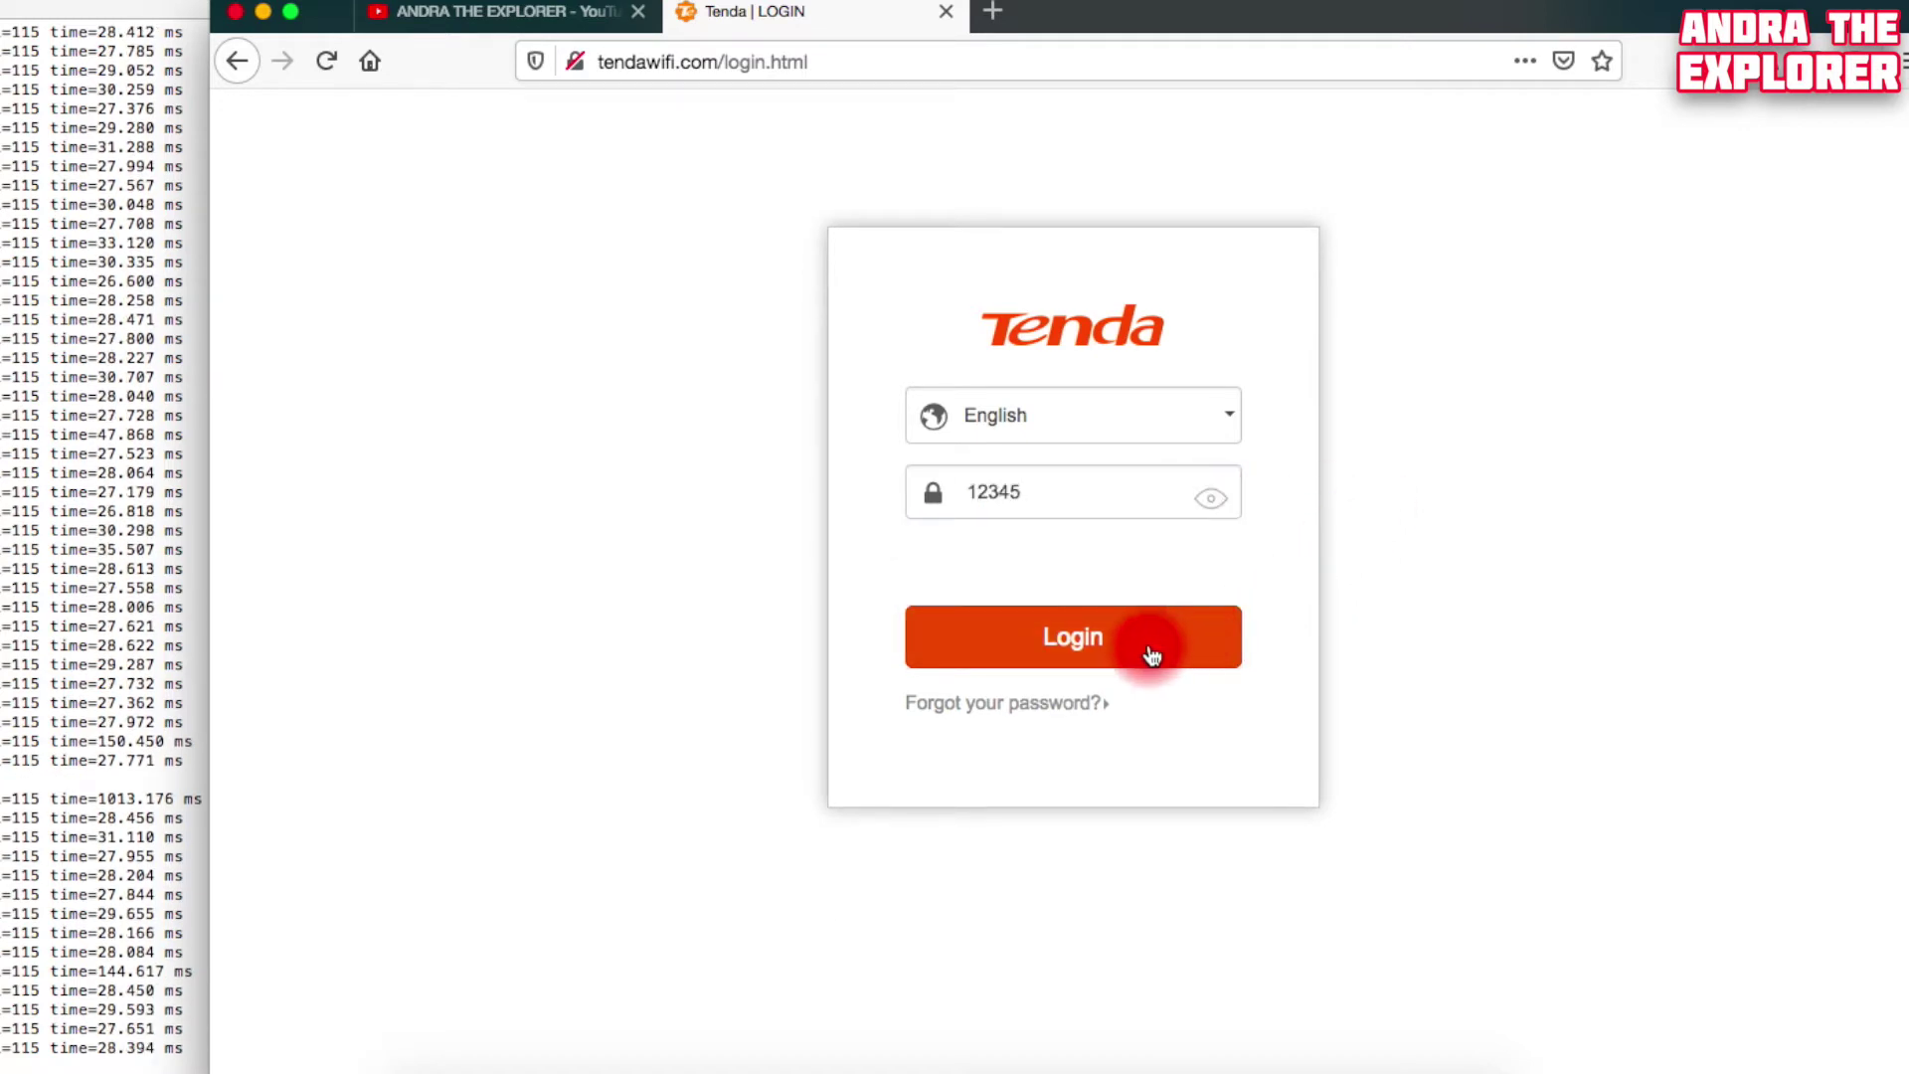
click(1150, 655)
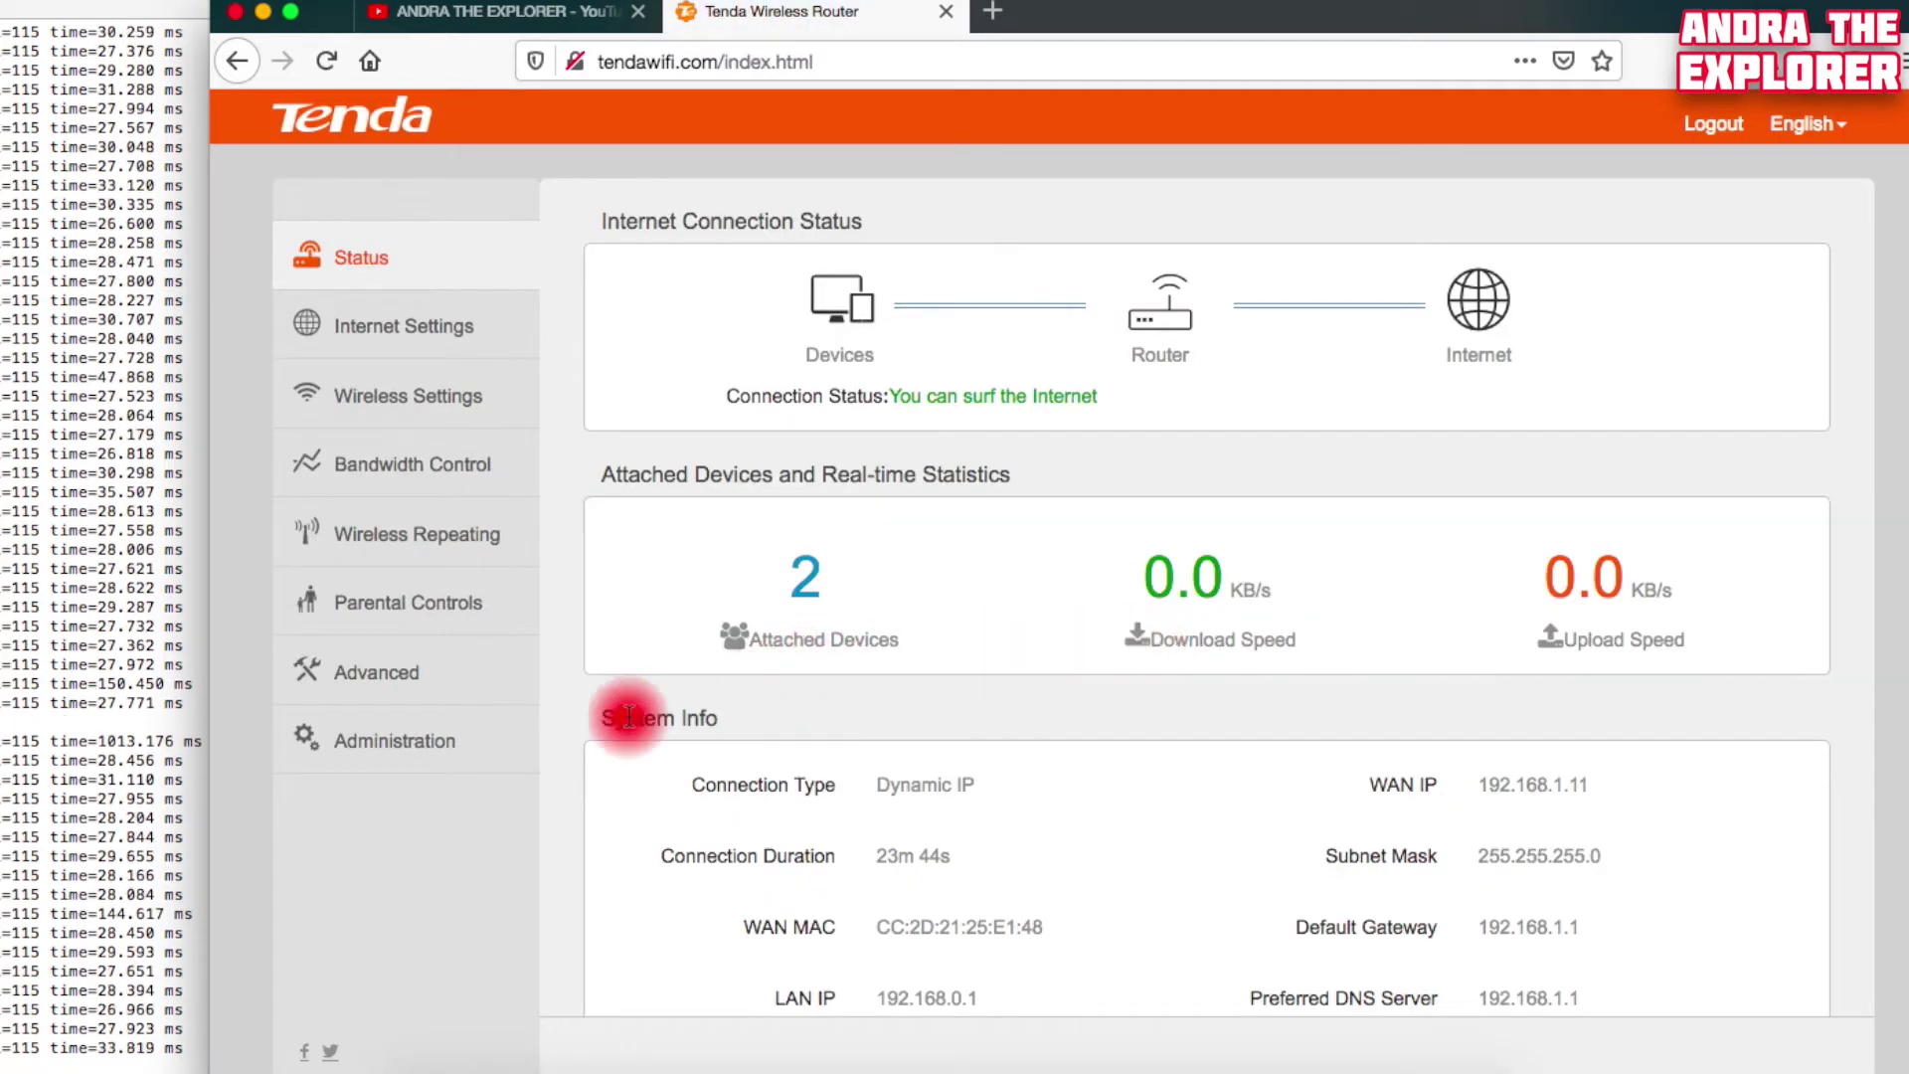
click(400, 752)
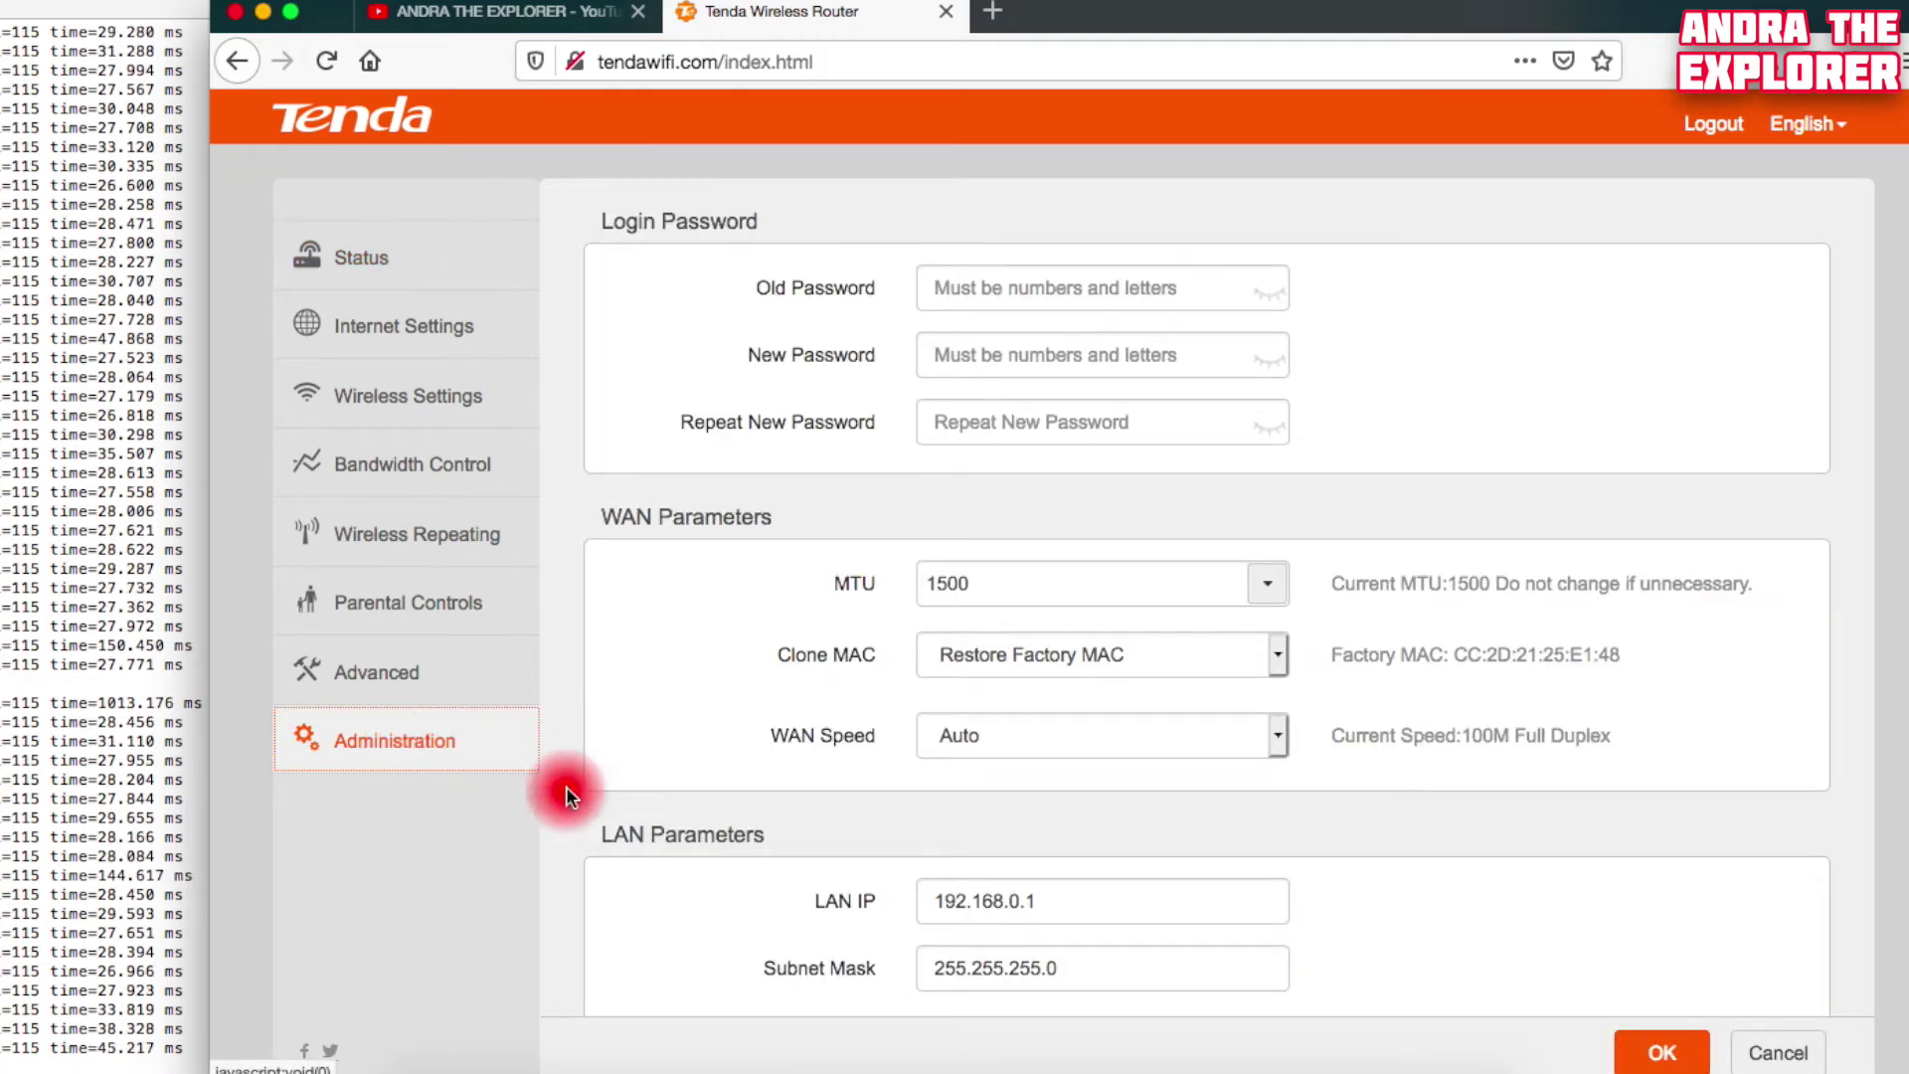
scroll(627, 843, down, 4)
scroll(626, 846, down, 6)
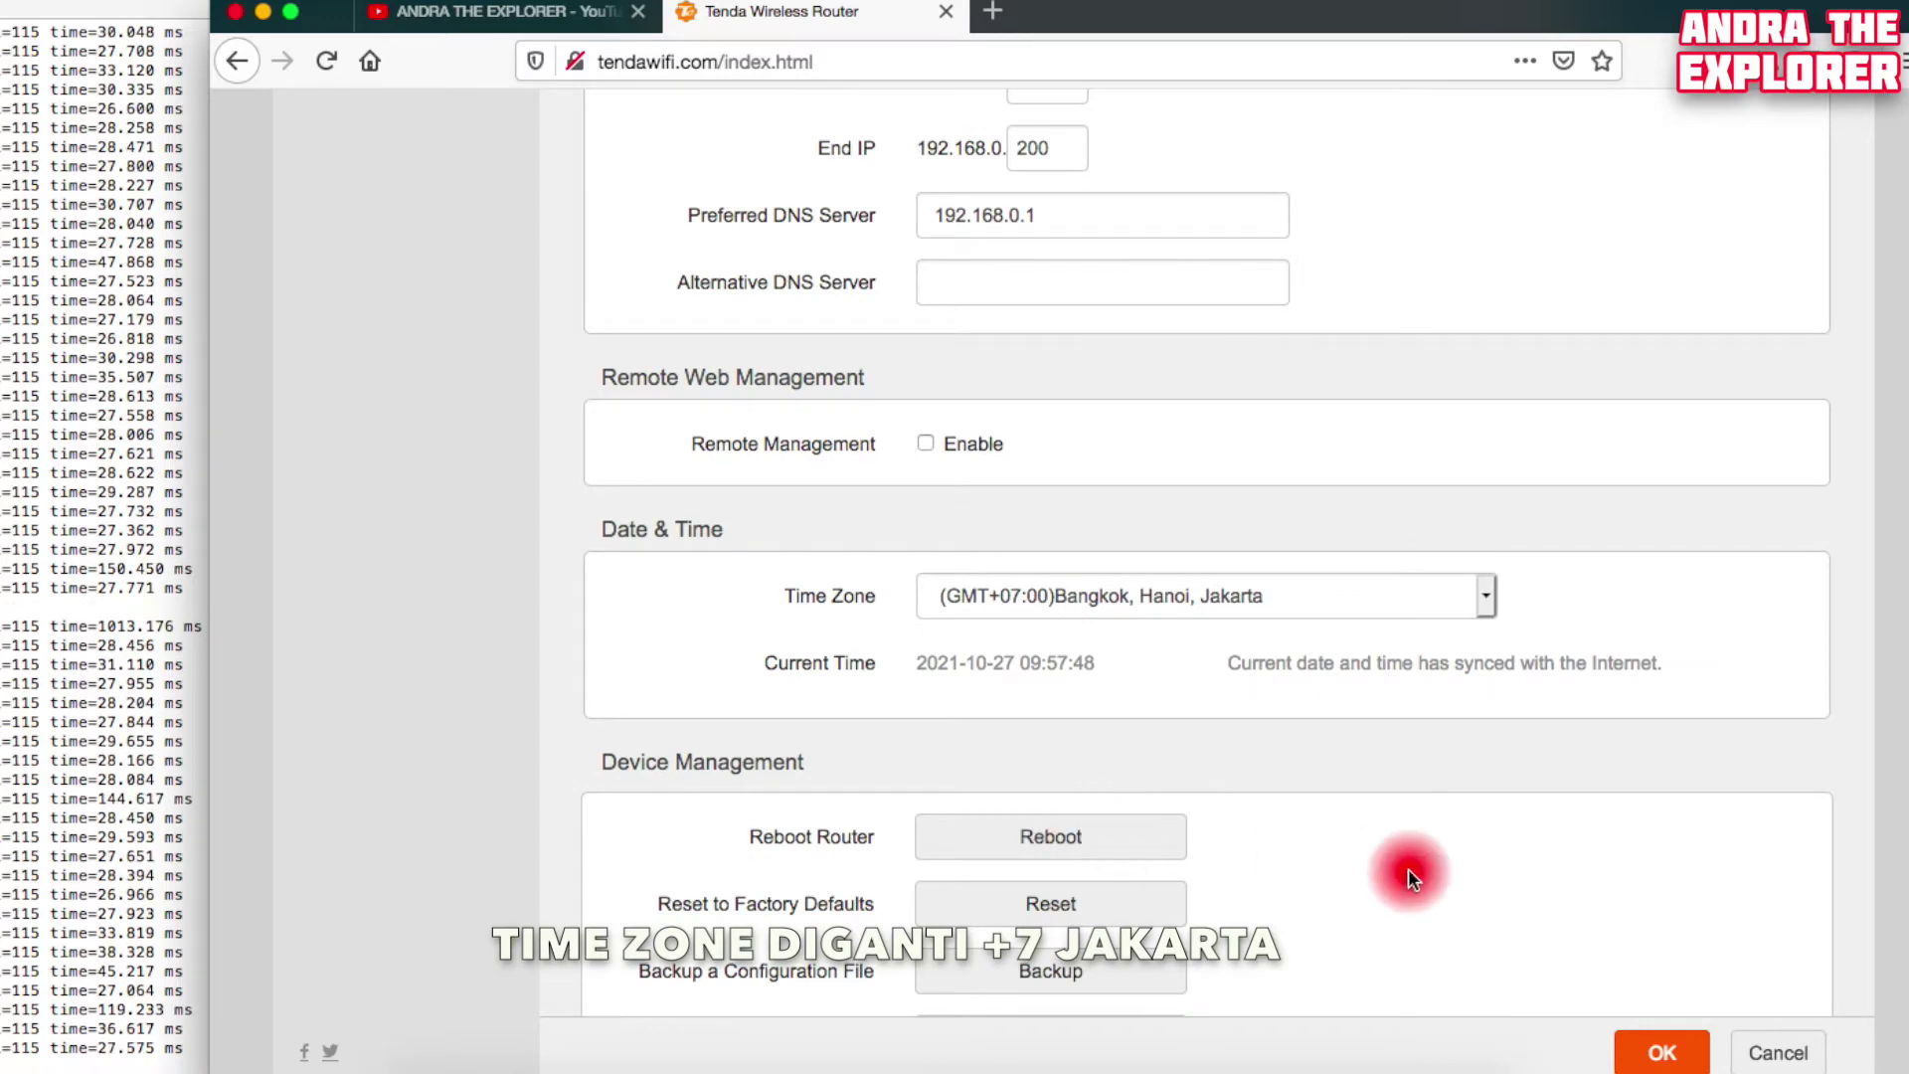
scroll(1408, 873, down, 3)
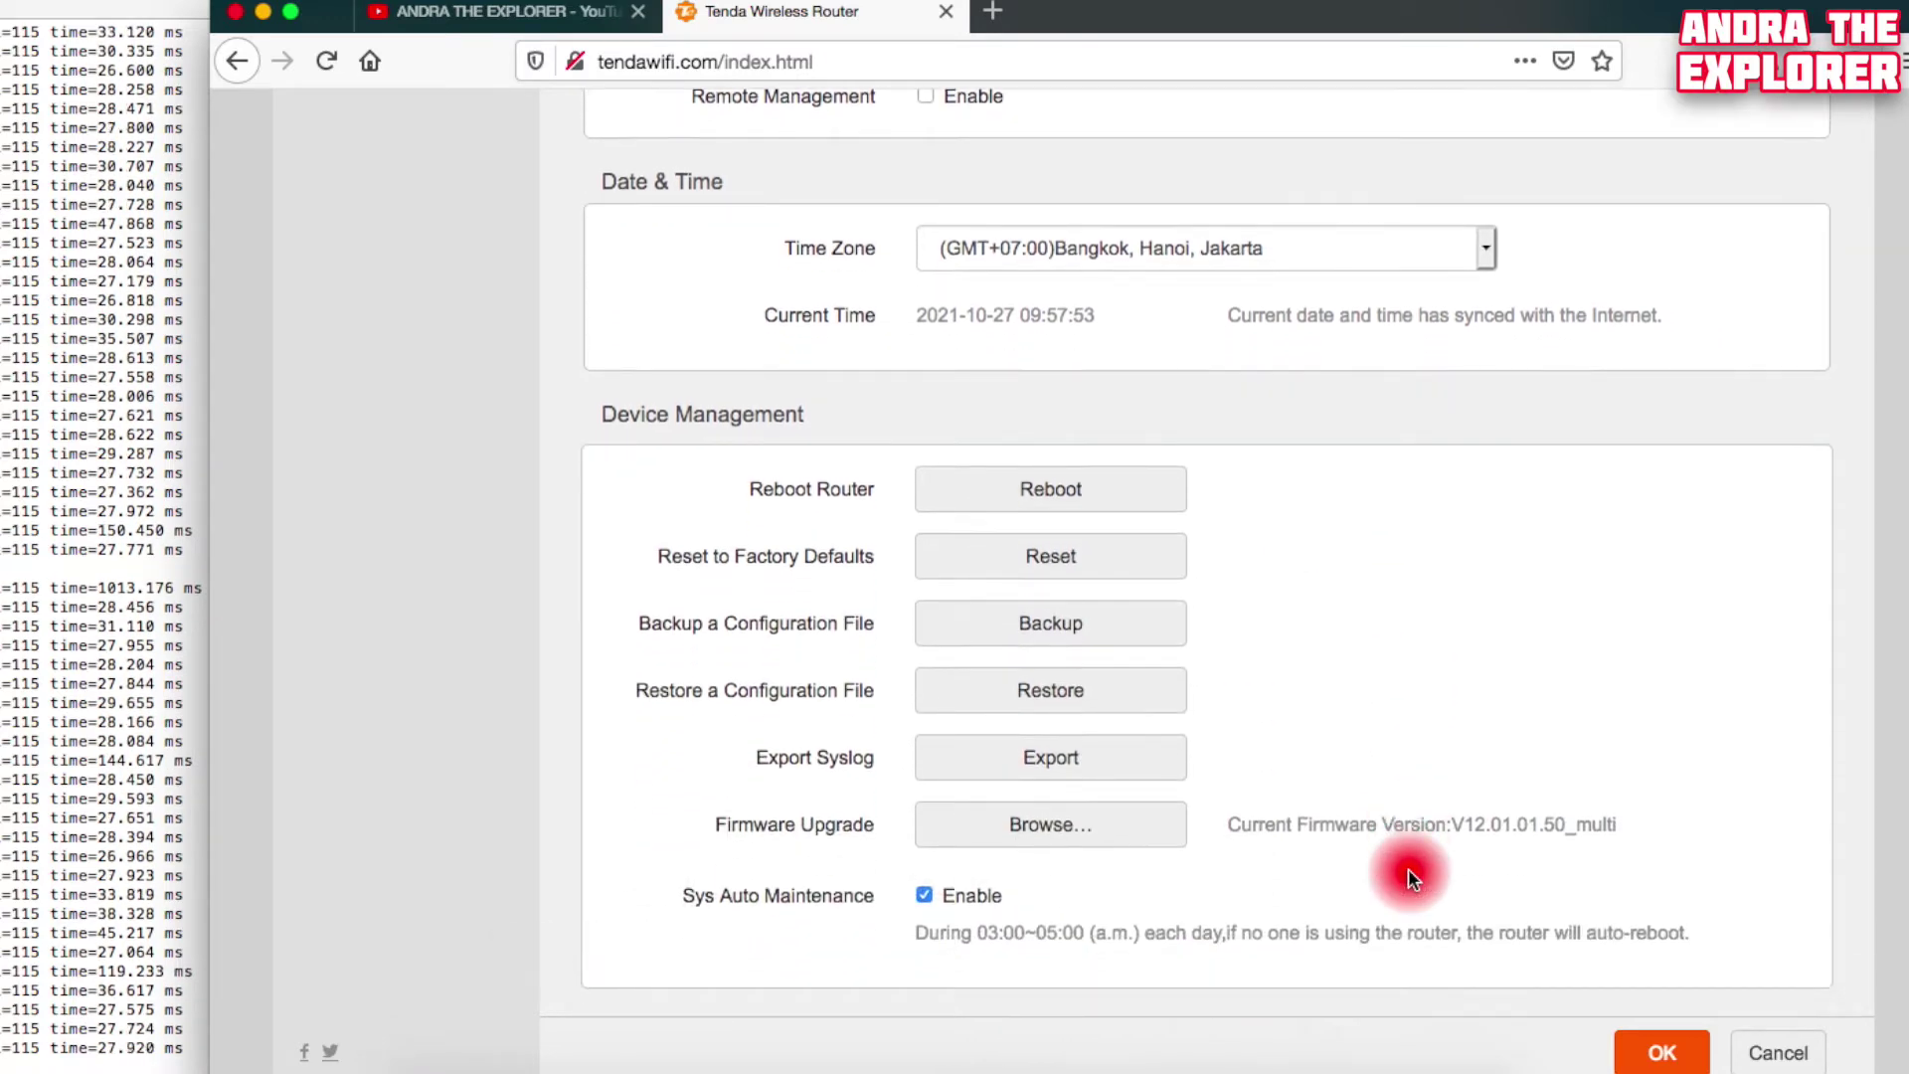
scroll(1408, 872, up, 13)
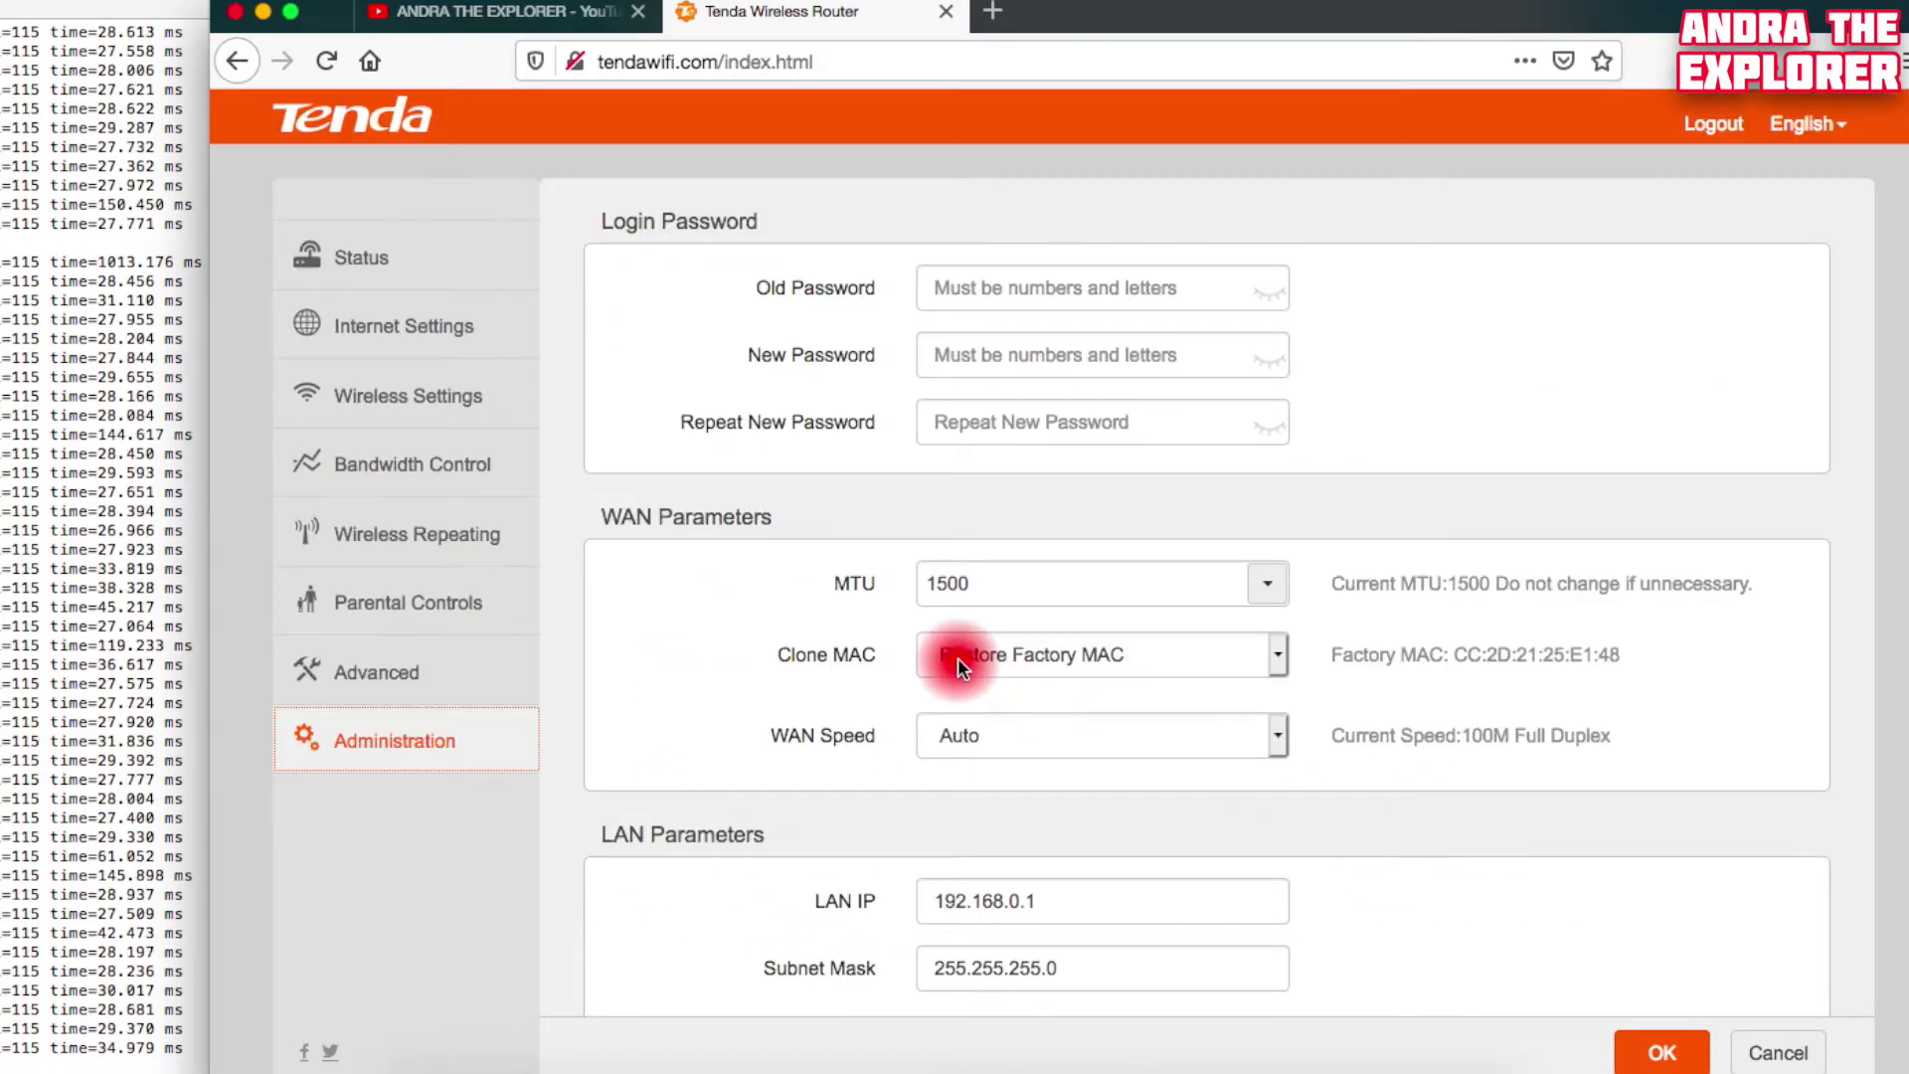
Check the WiFi password and save the Wireless Settings, then bring up the Bandwidth Control device list
click(444, 410)
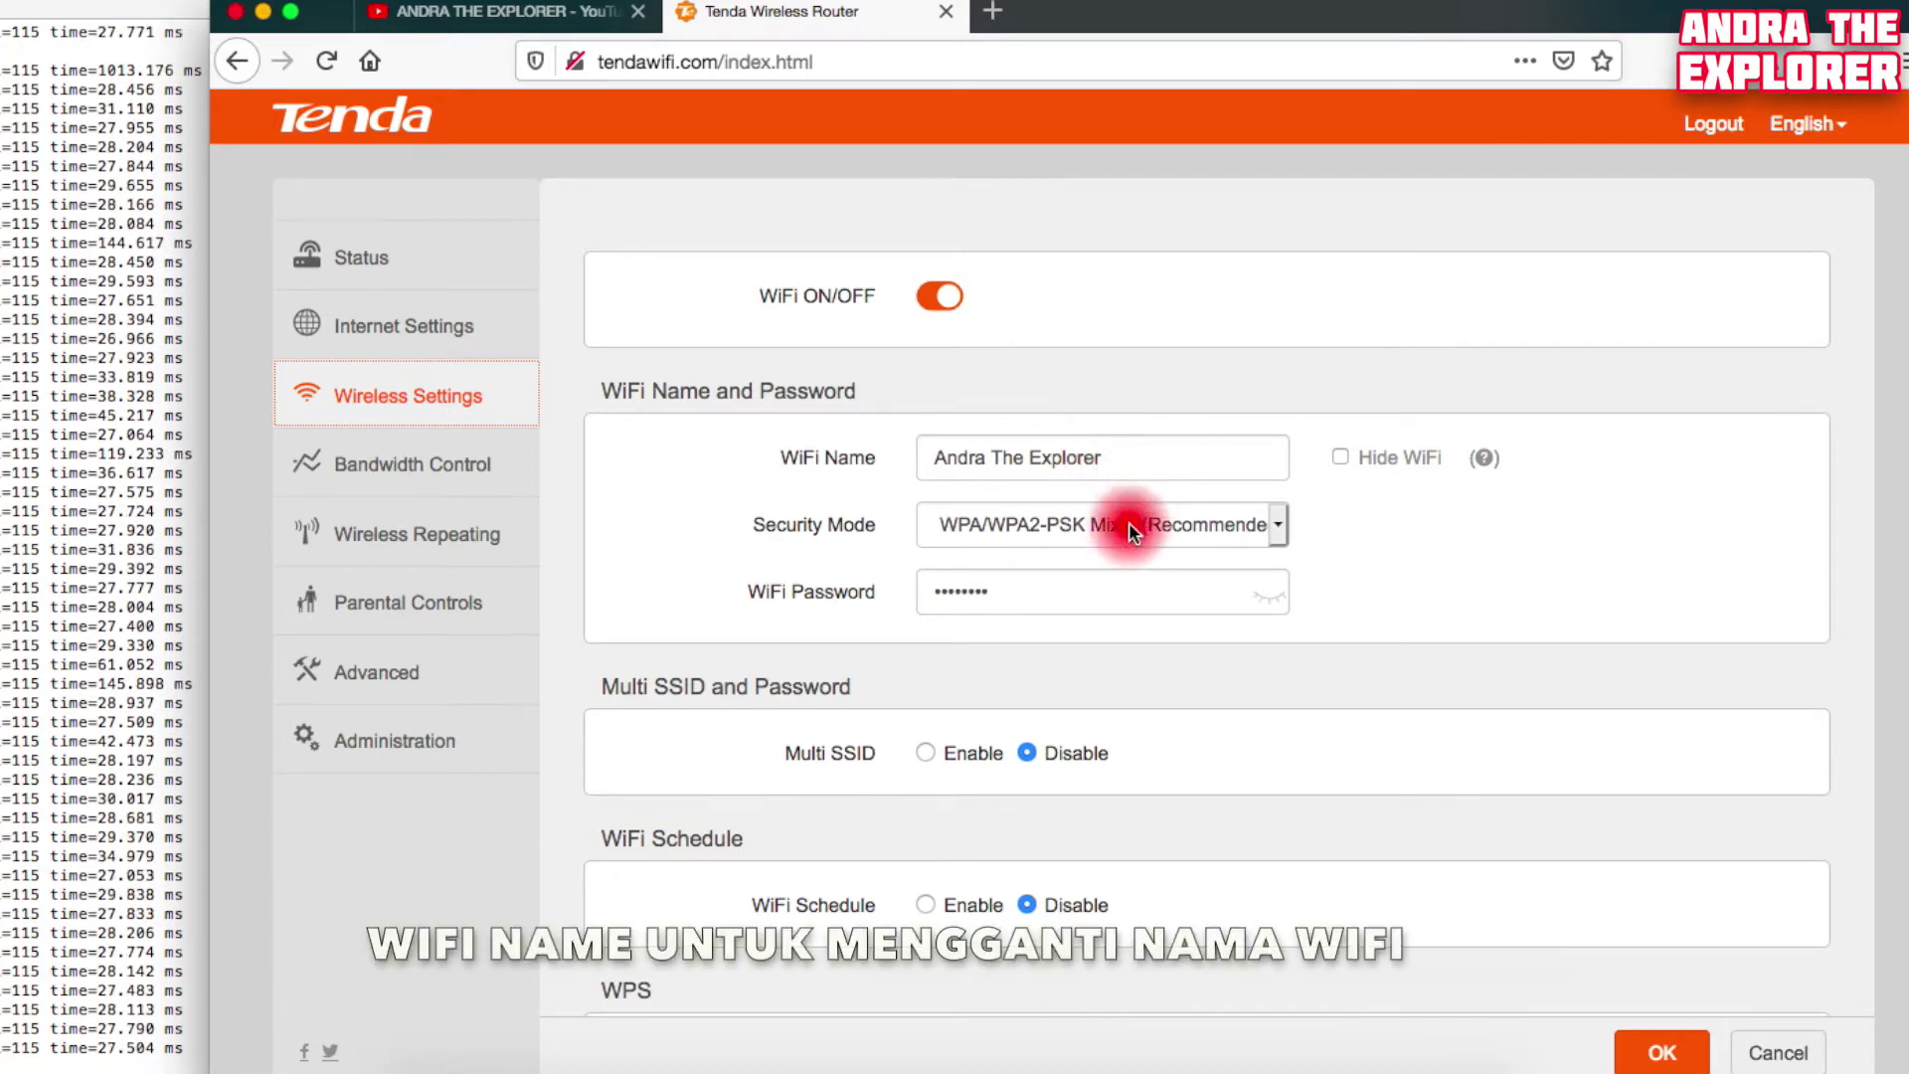
click(1268, 597)
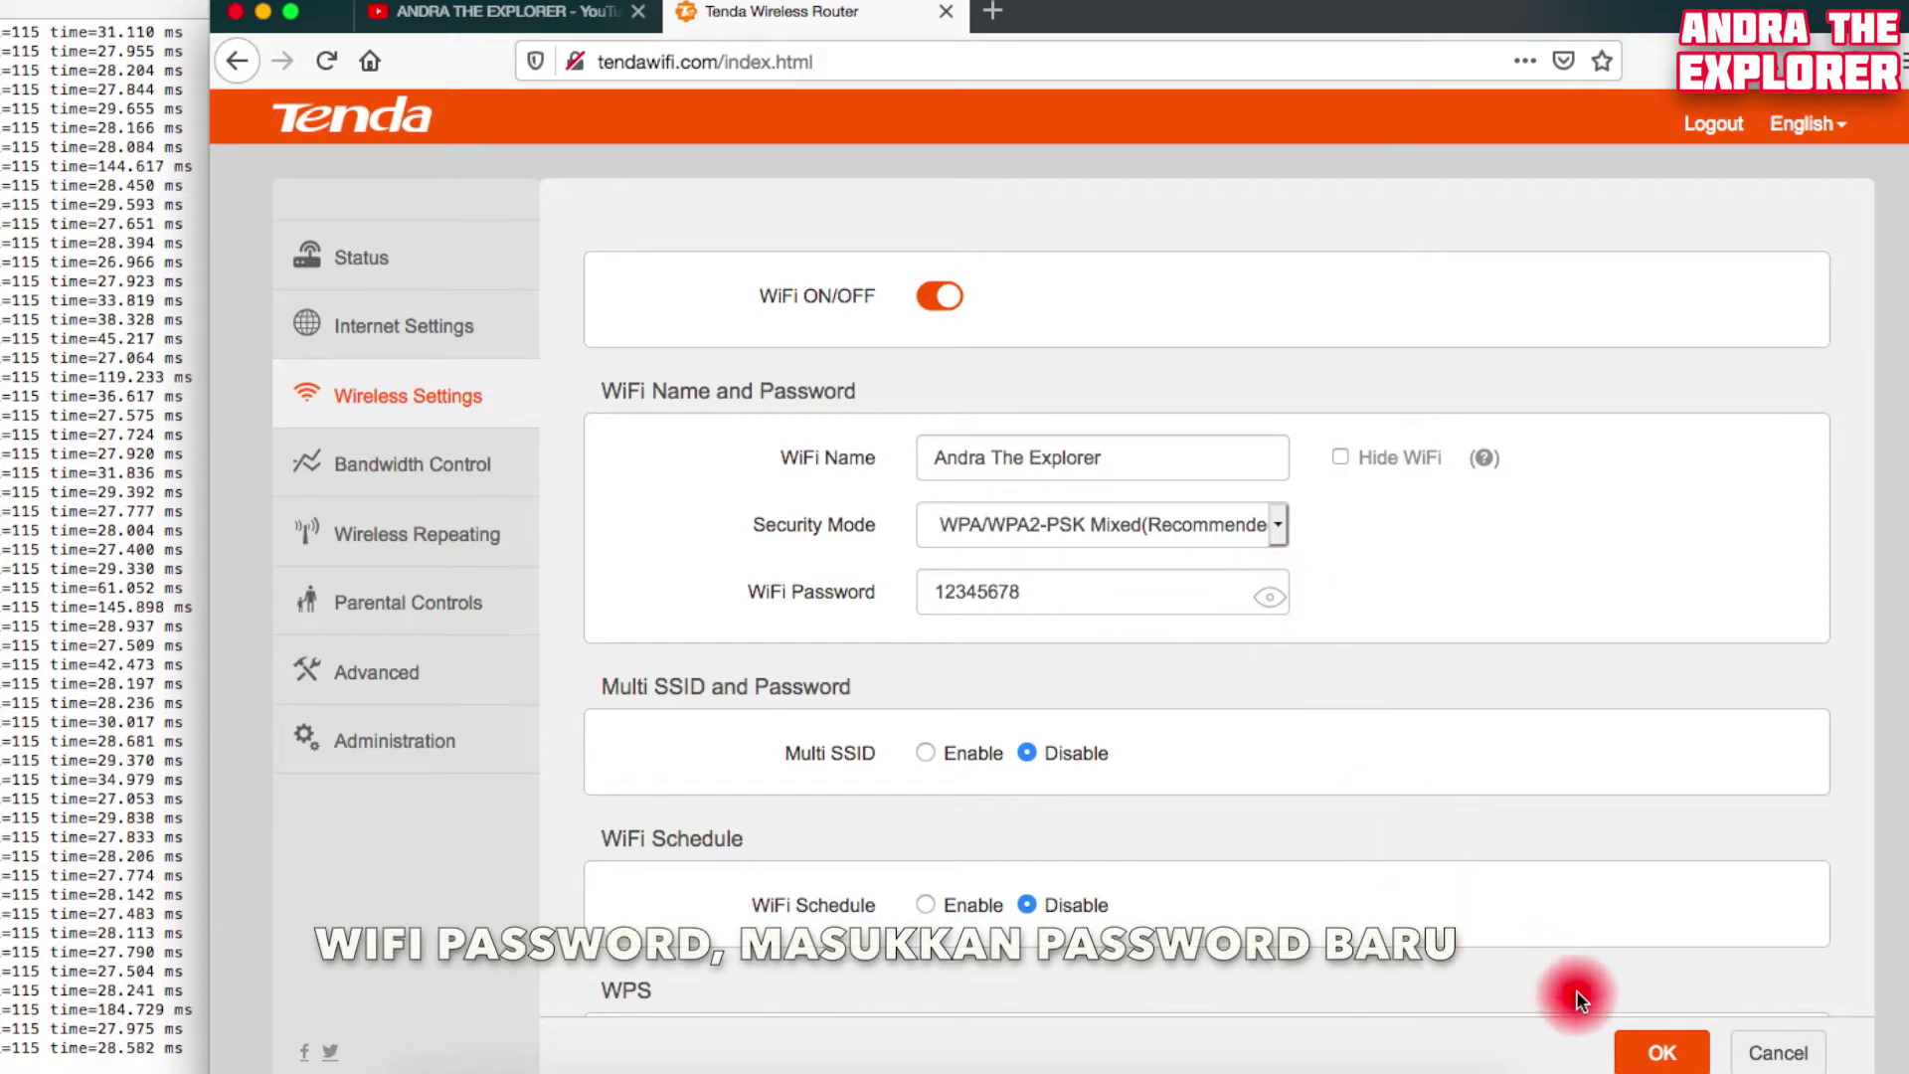
click(1660, 1060)
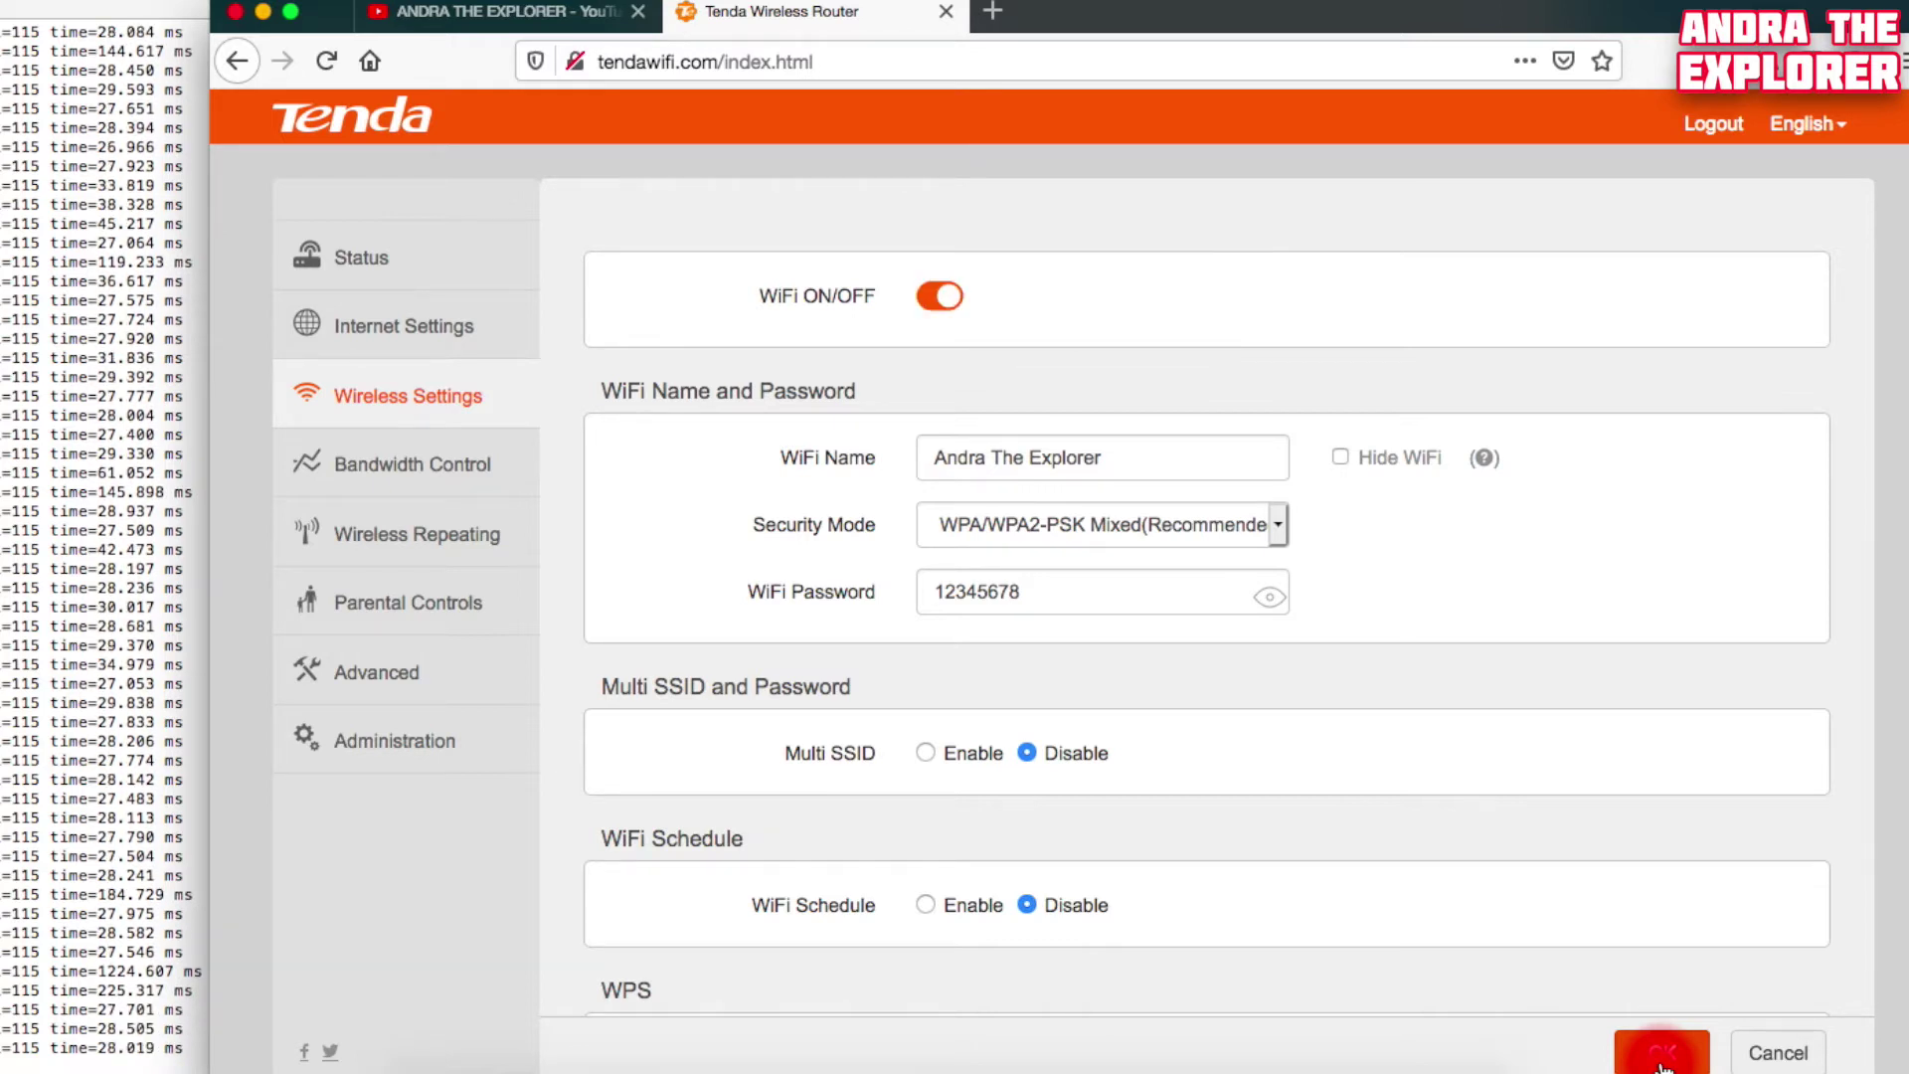
click(435, 470)
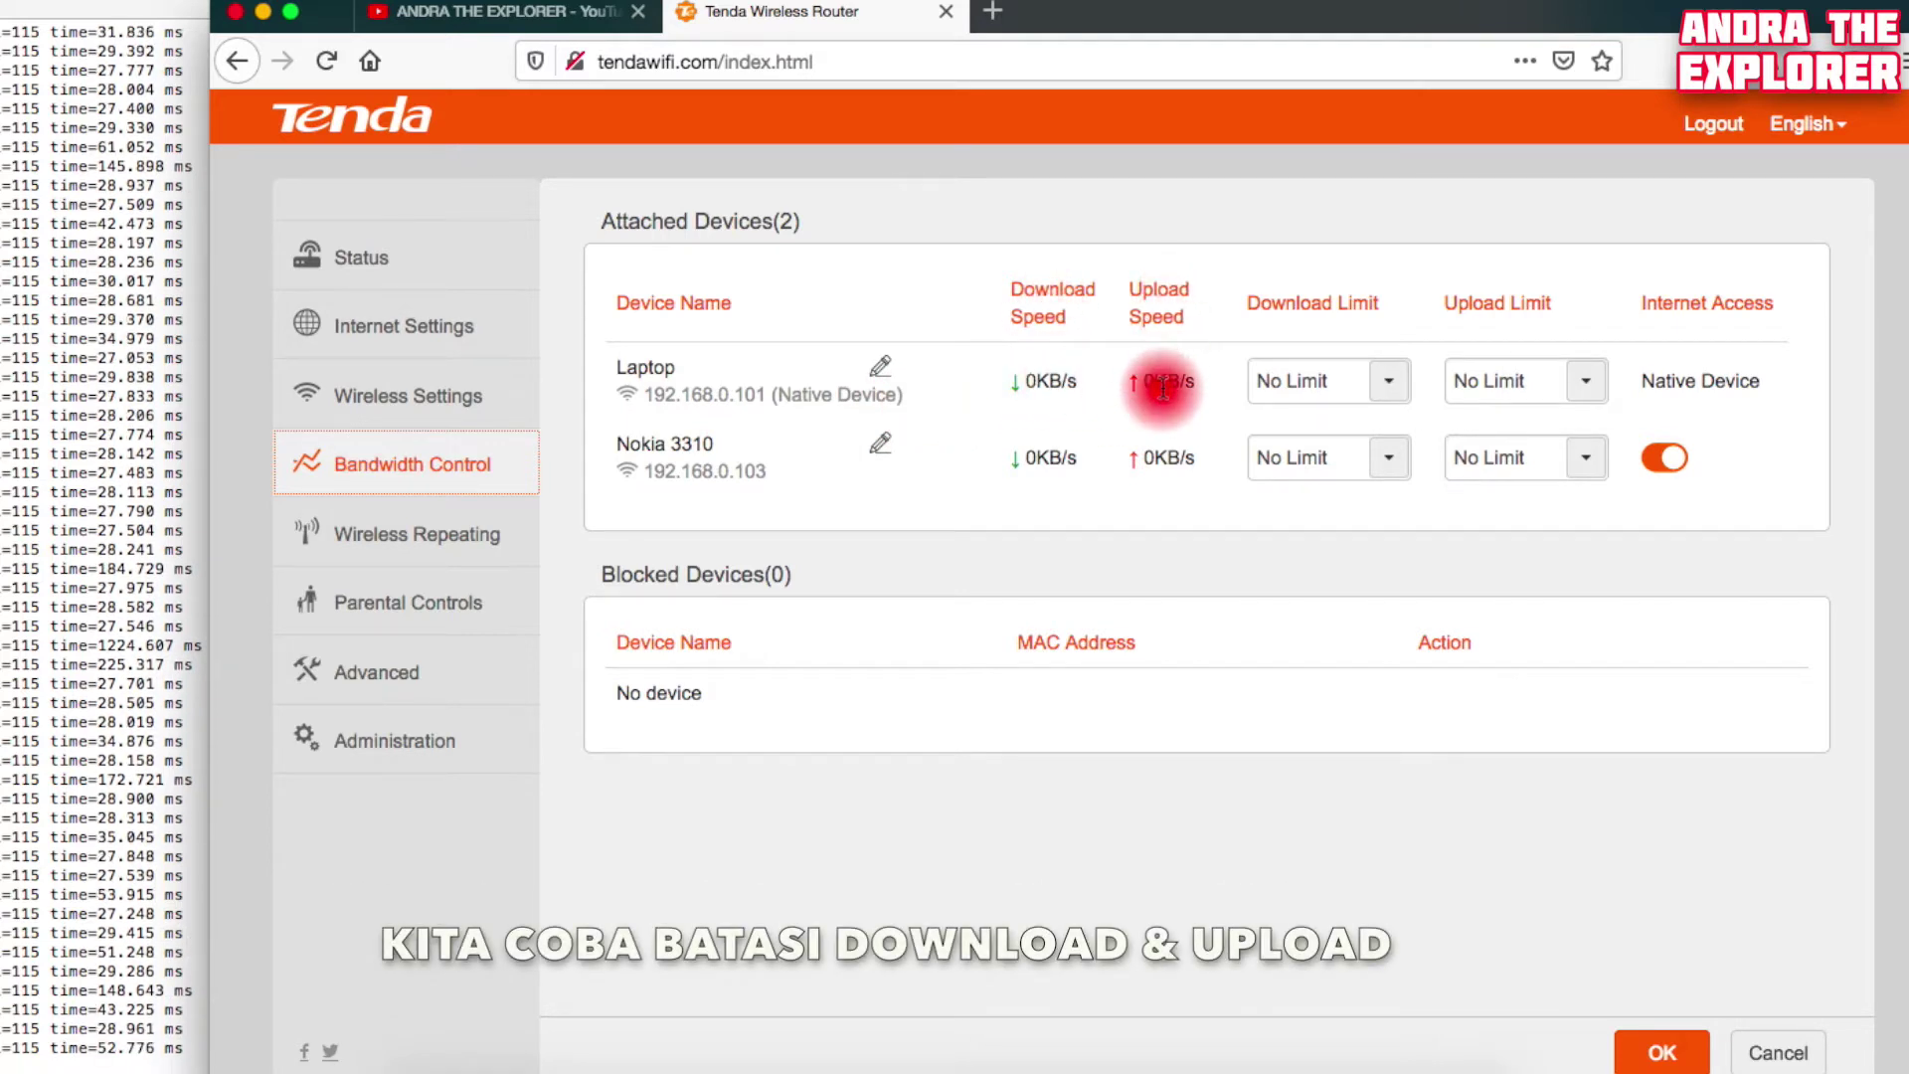
Limit the Laptop to 1250 KB/s download and 625 KB/s upload and save
click(1318, 385)
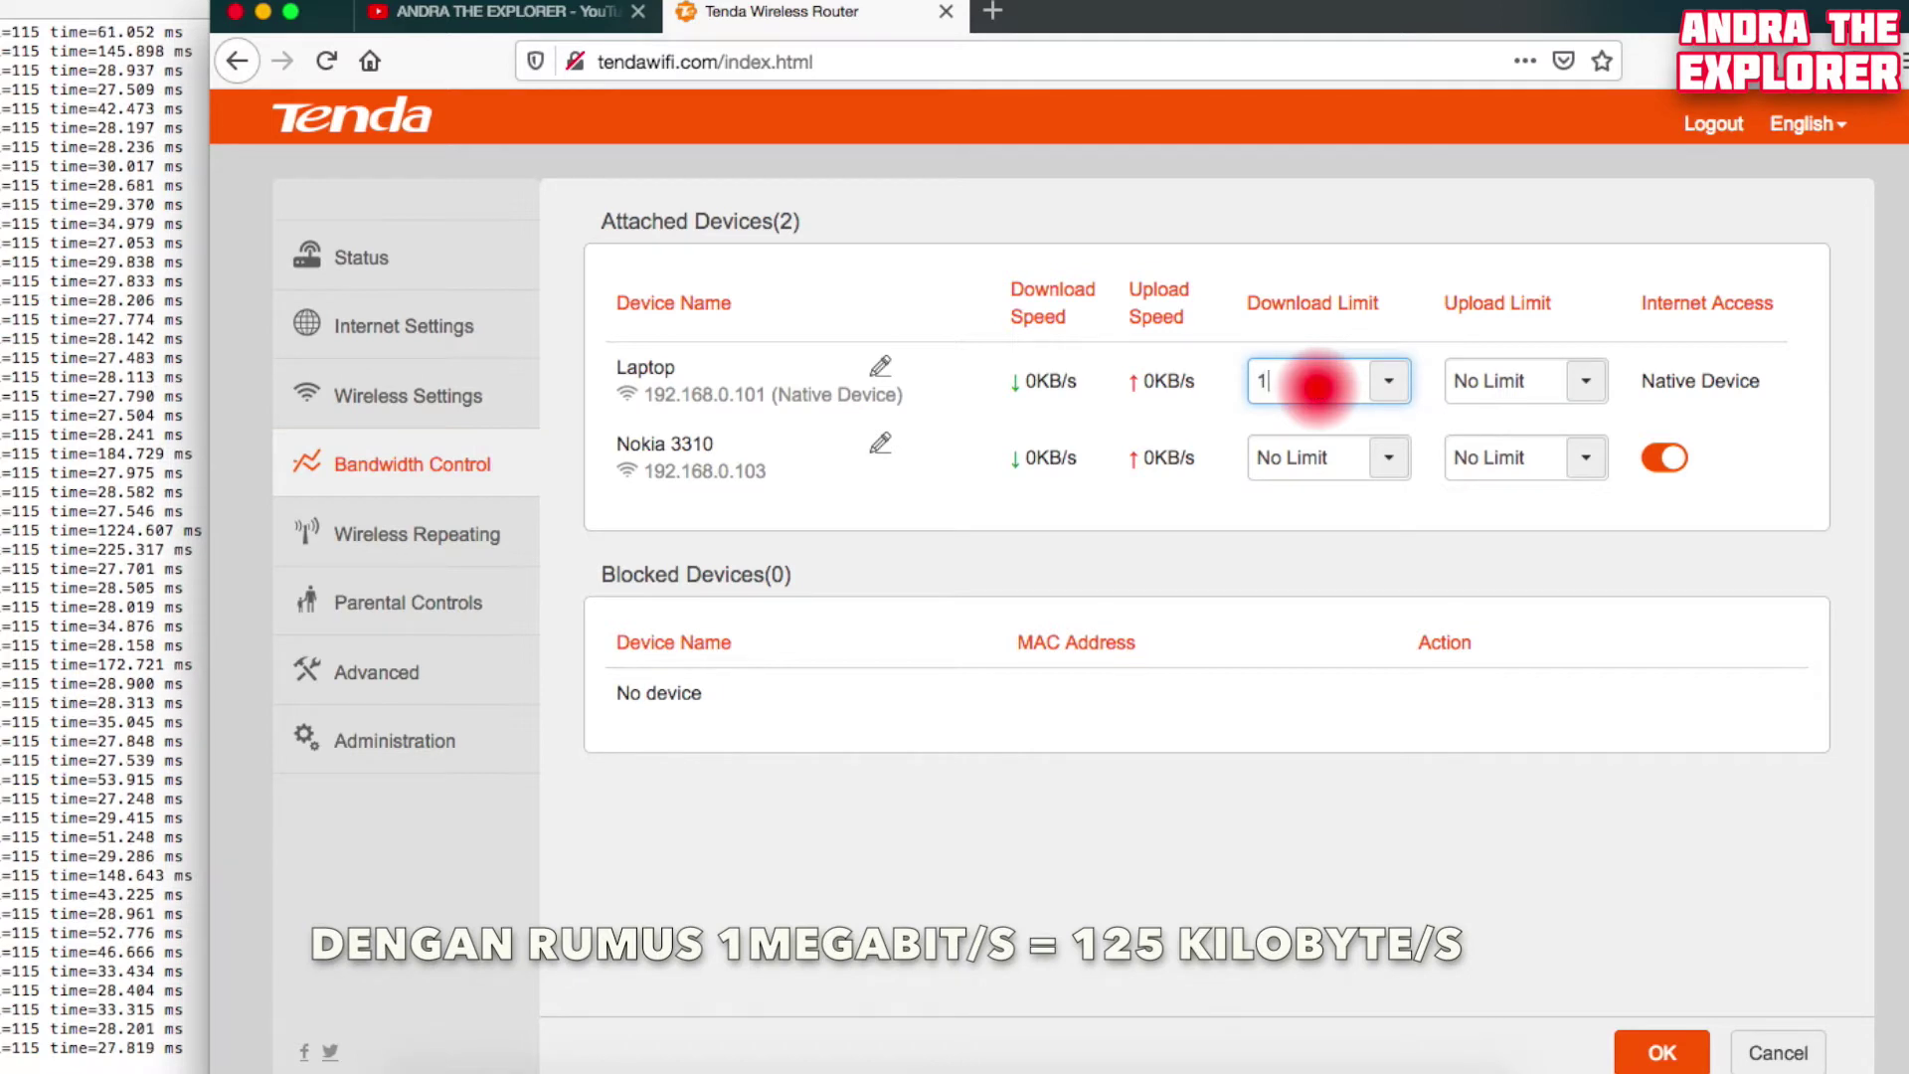
text(25)
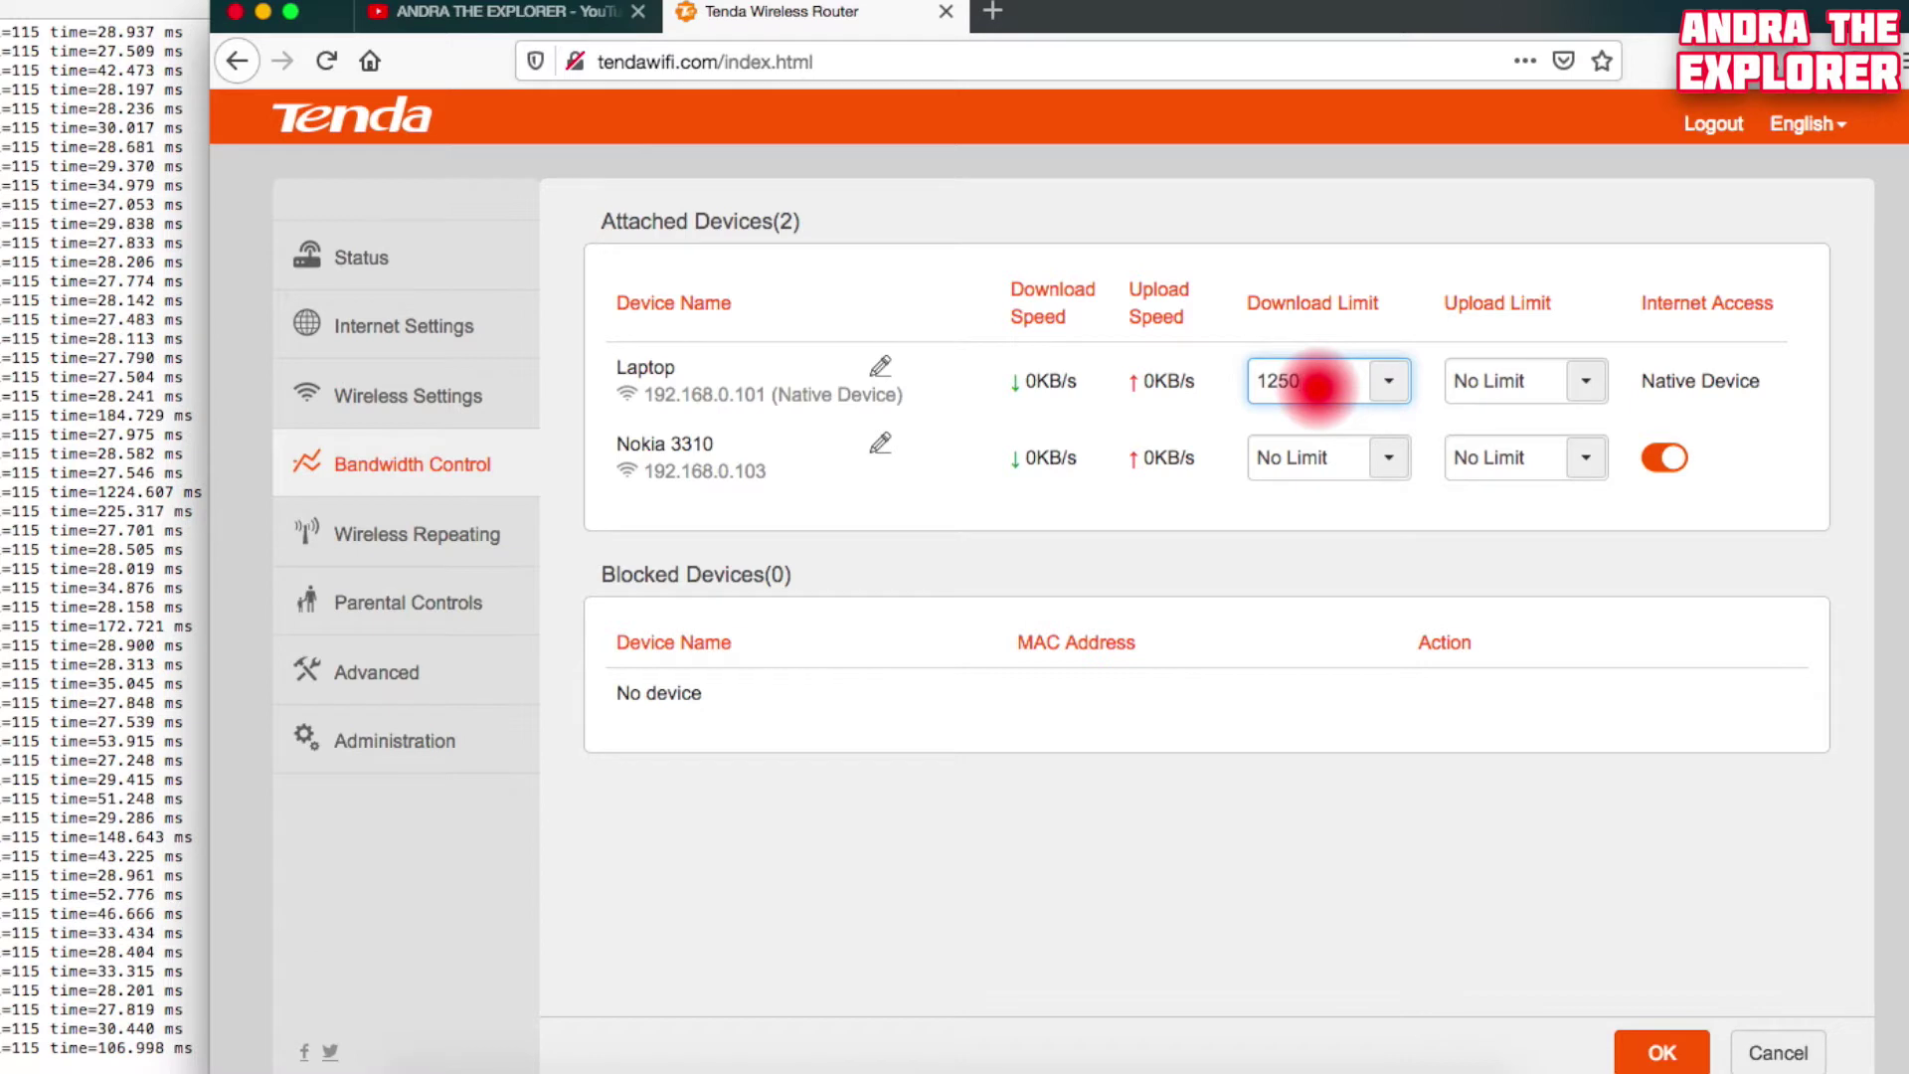
text(0)
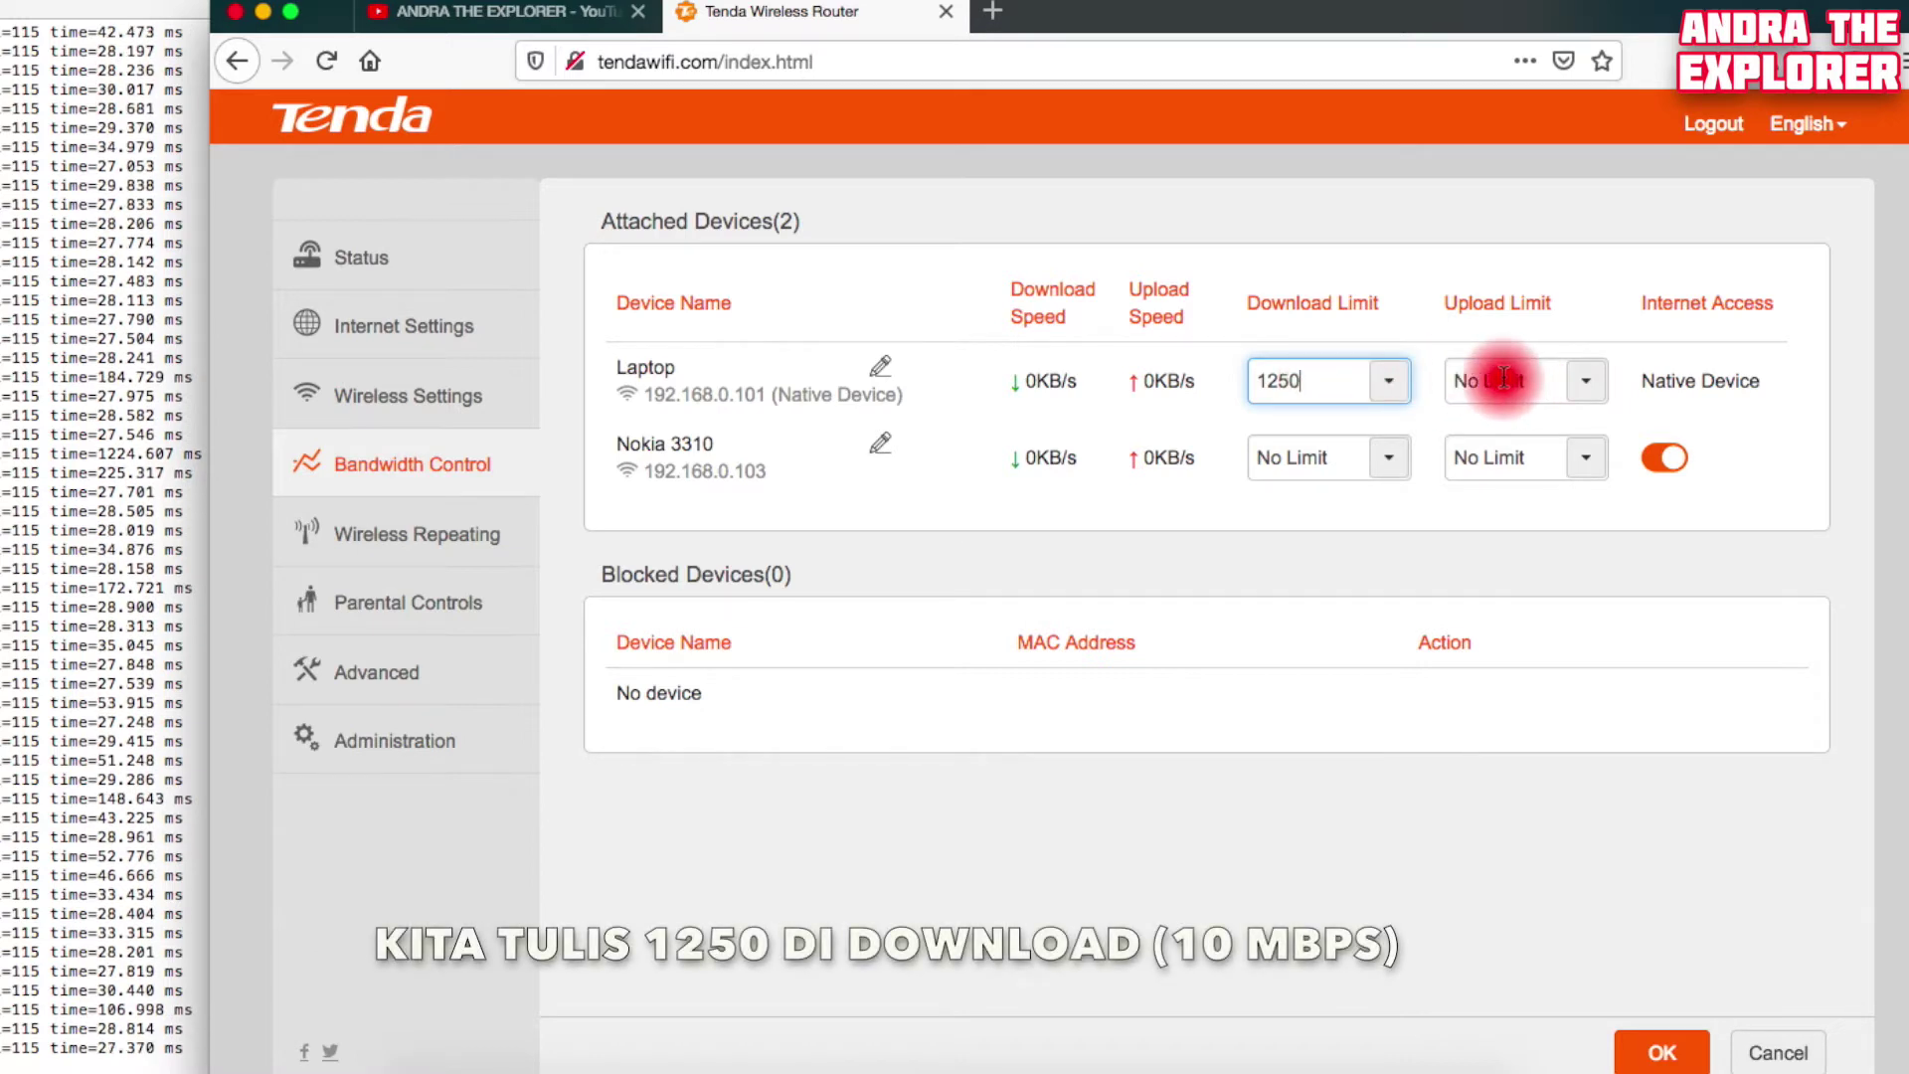
click(1503, 378)
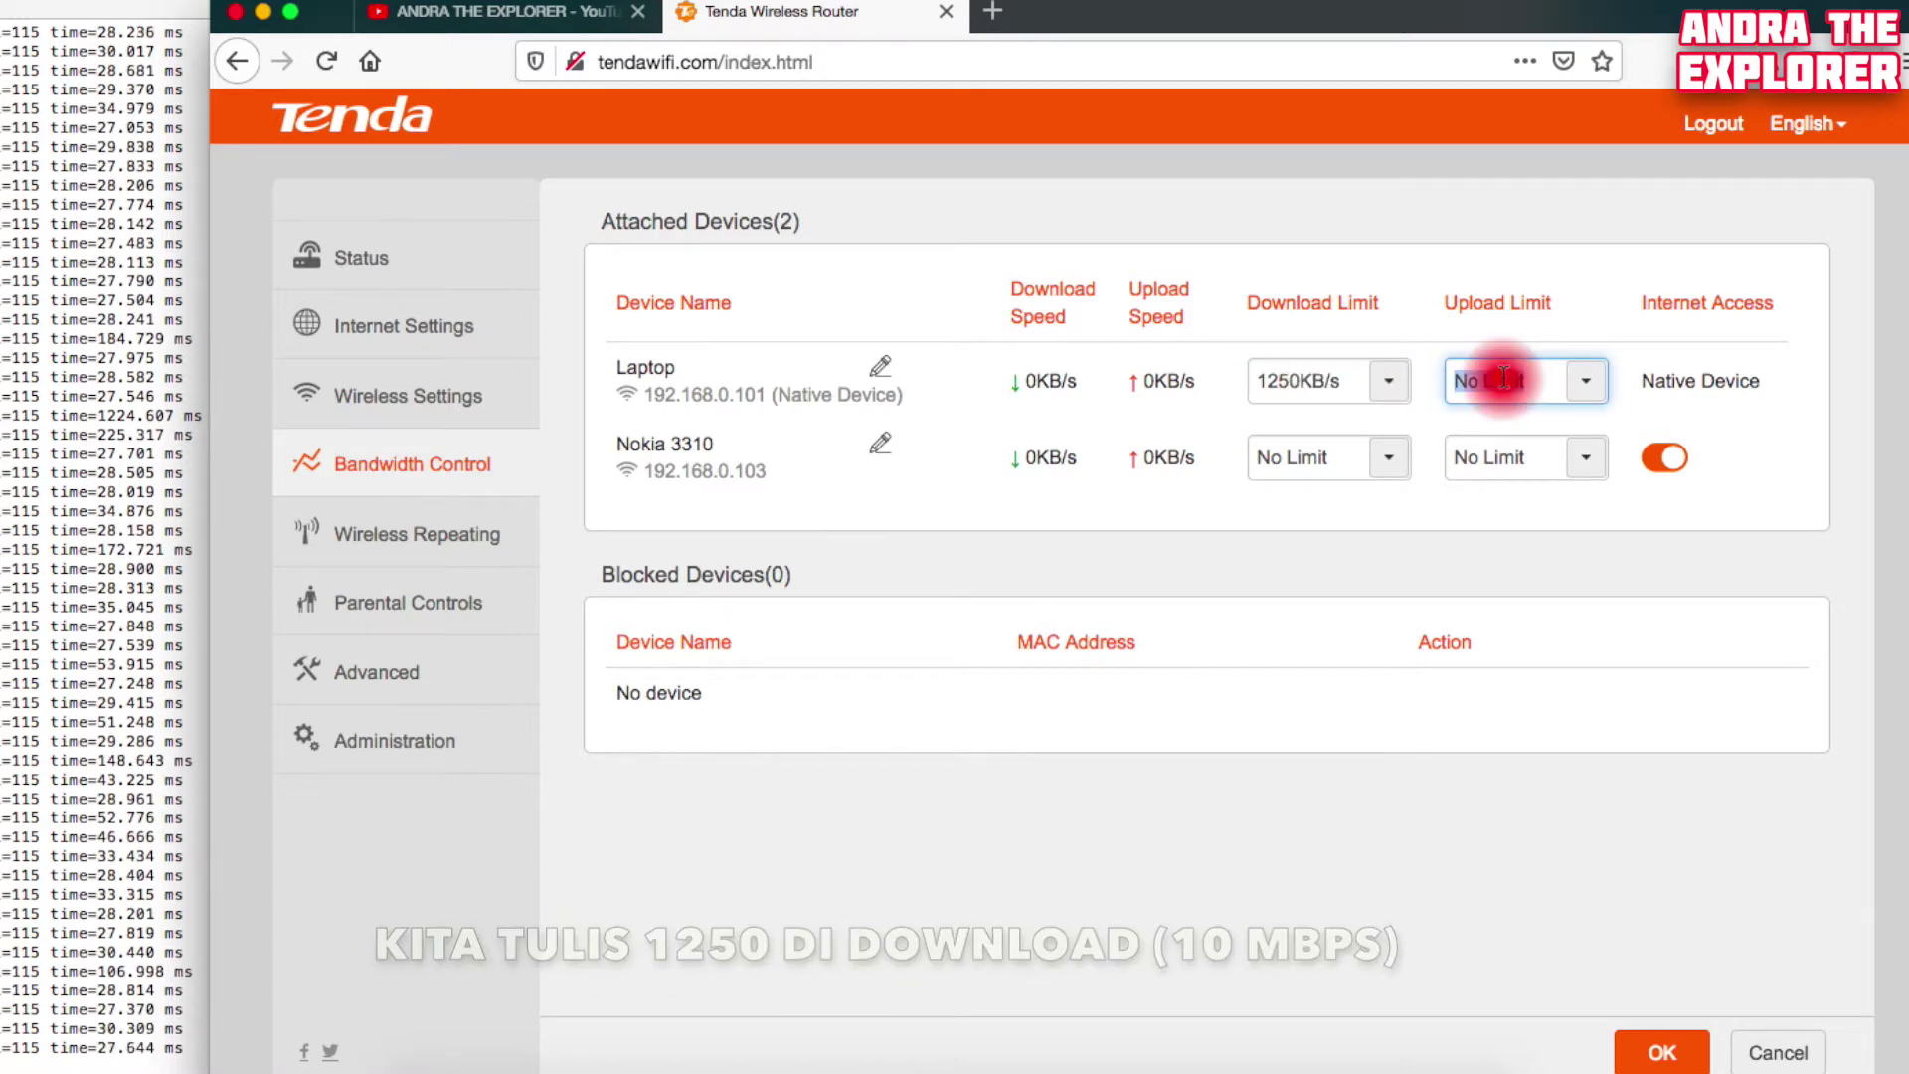
text(625)
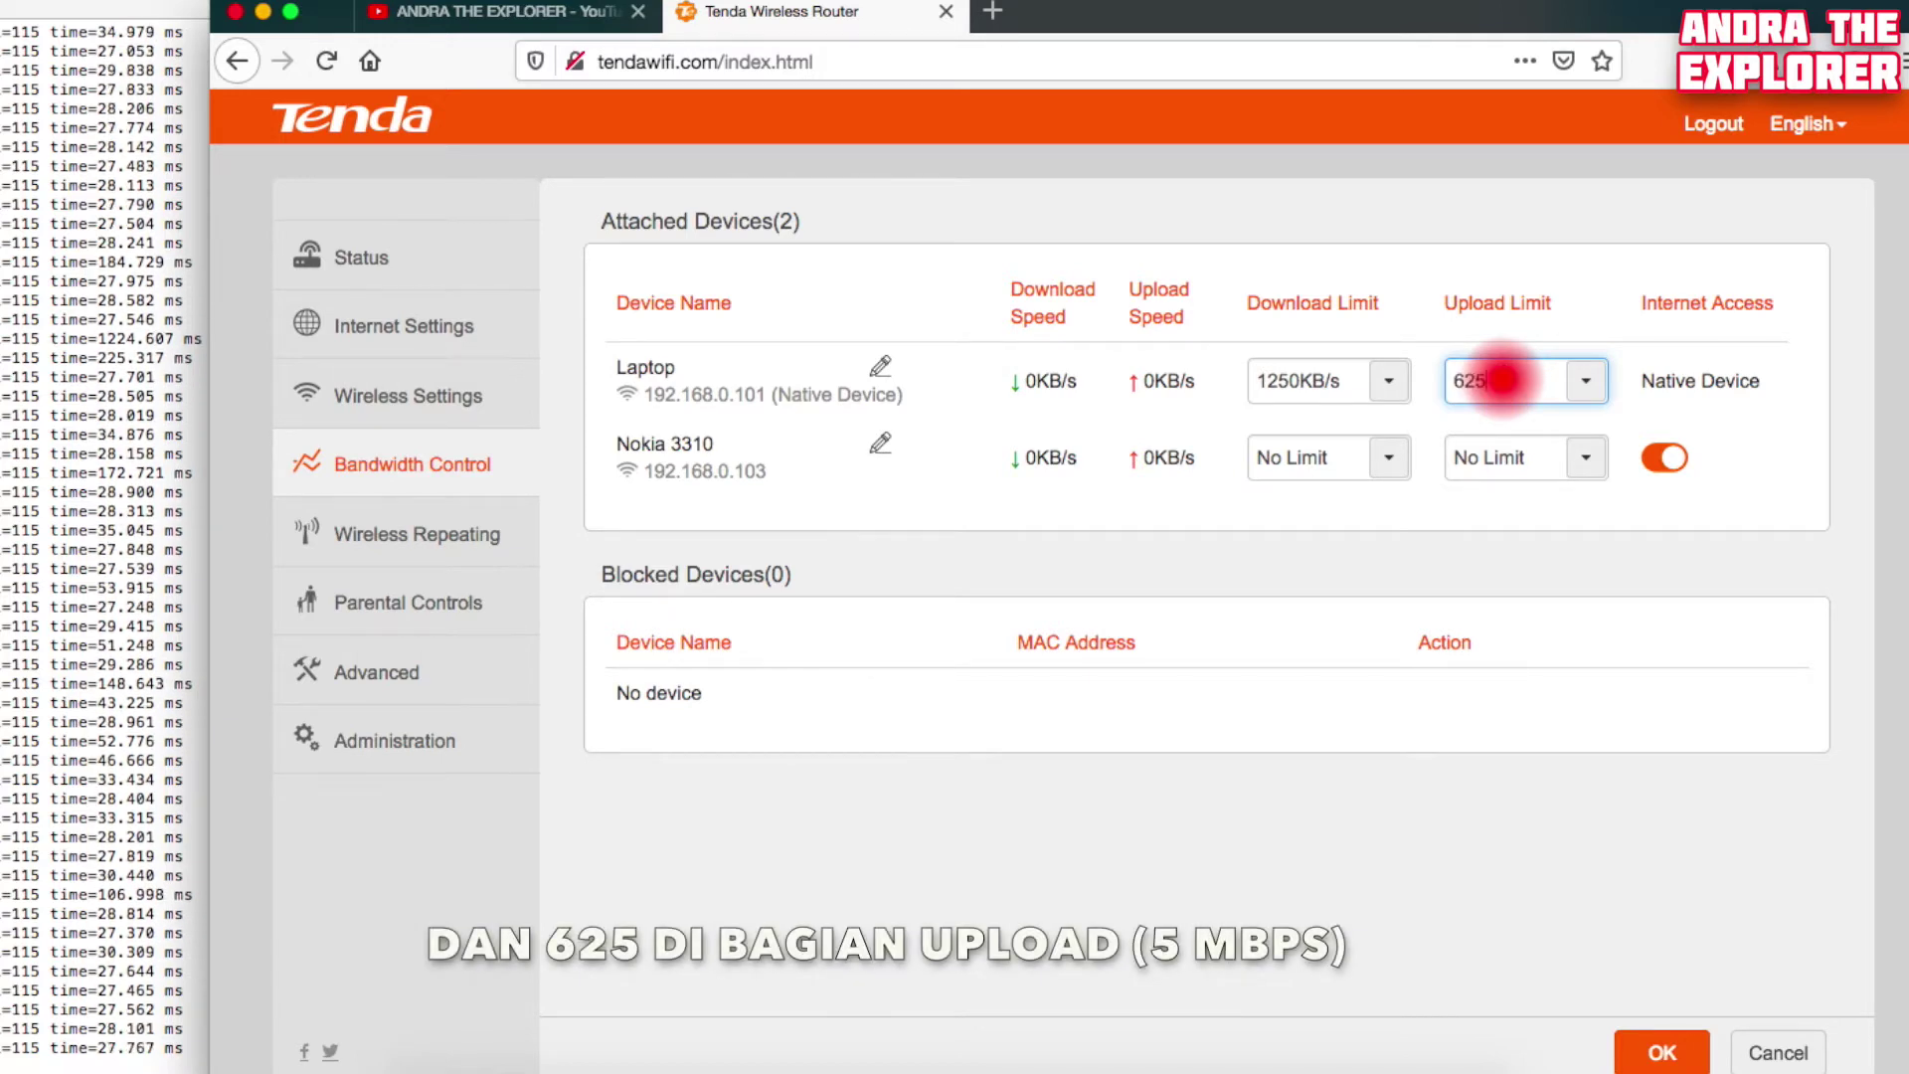
click(1787, 545)
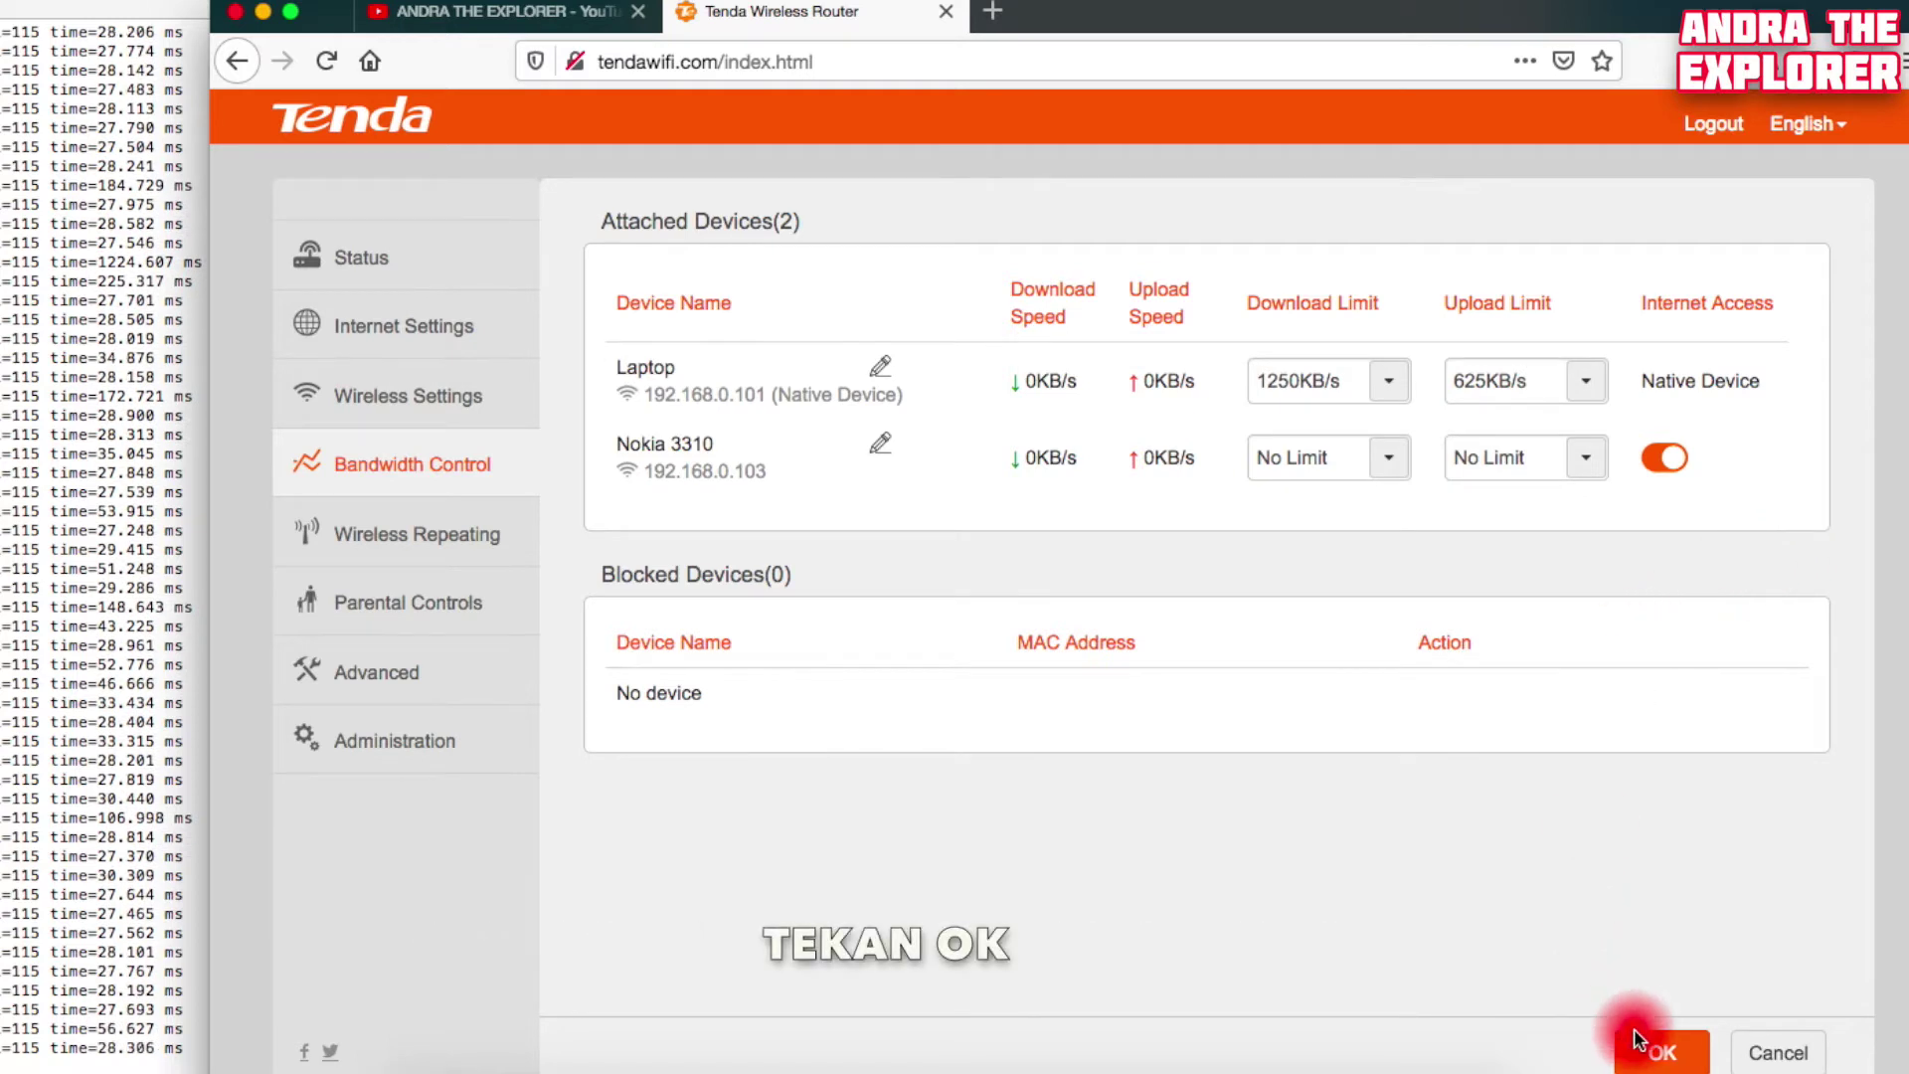
click(1652, 1059)
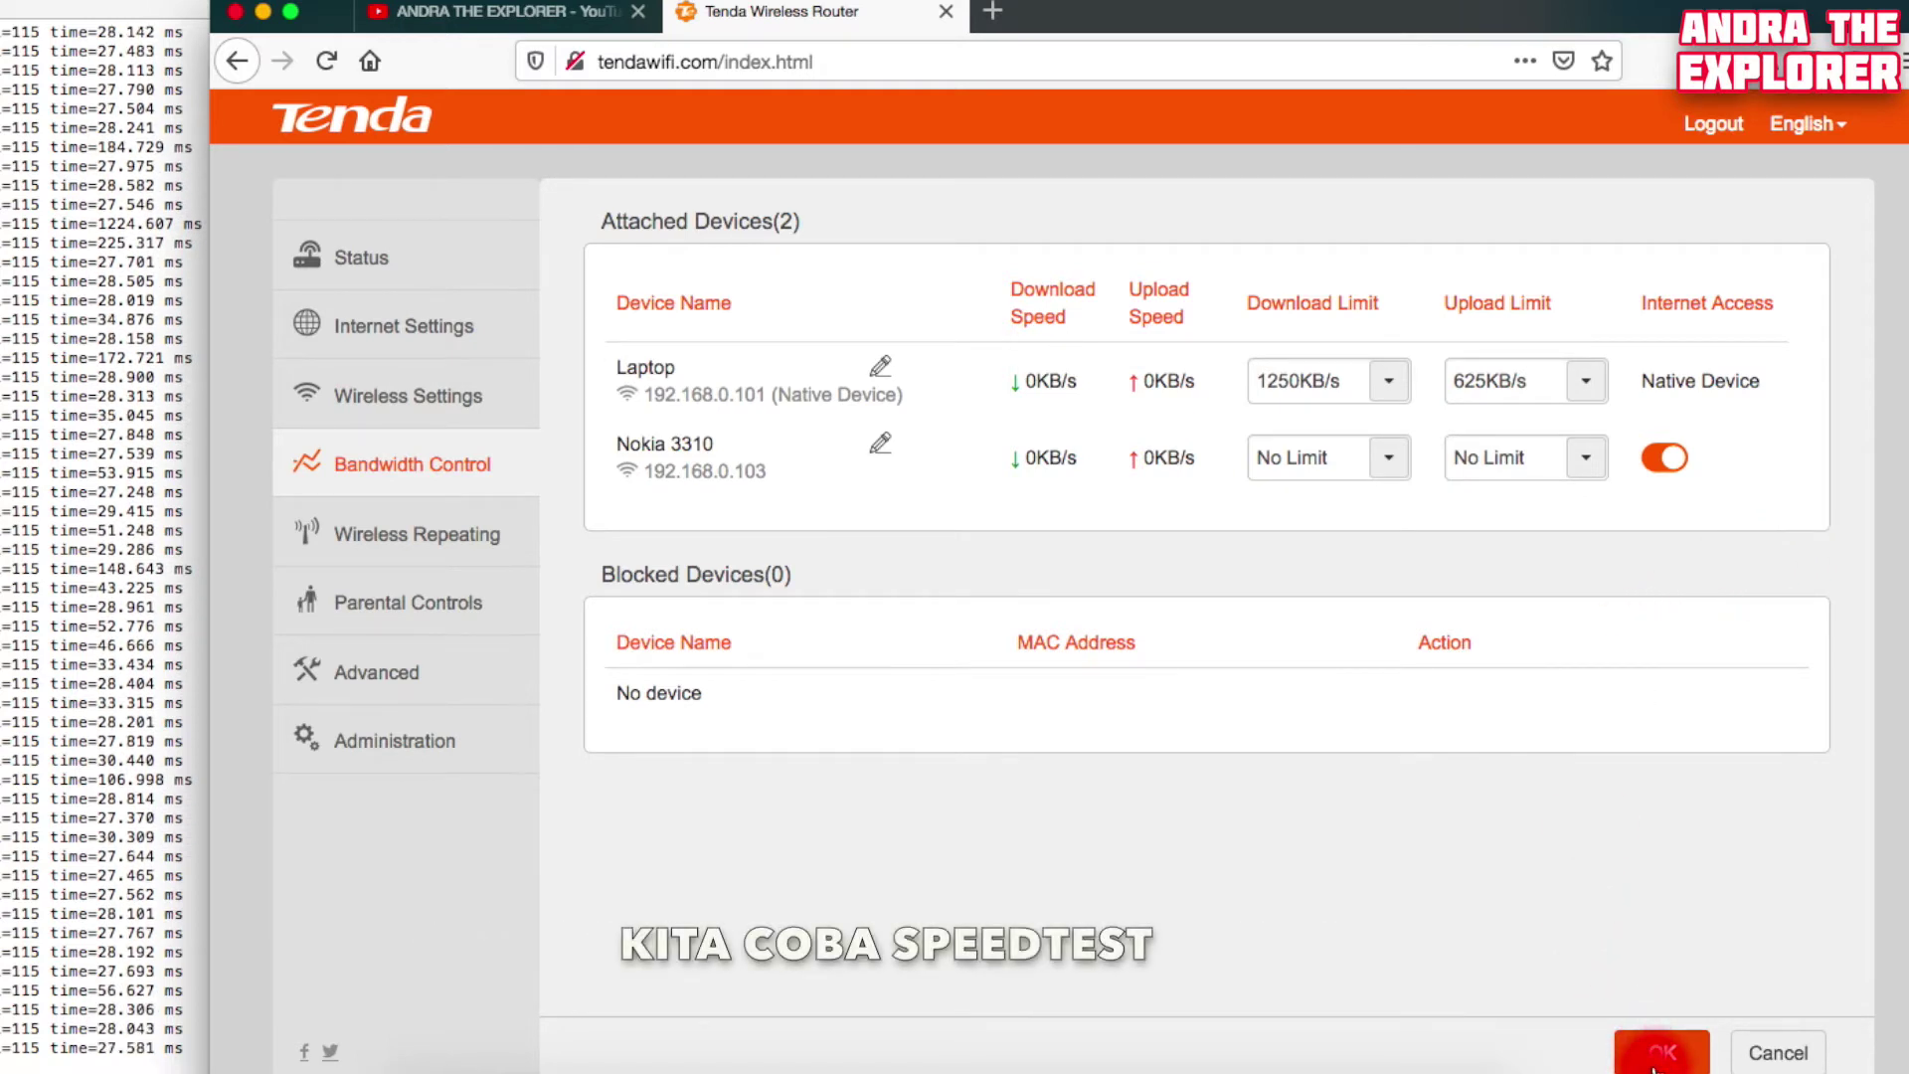
click(1654, 1063)
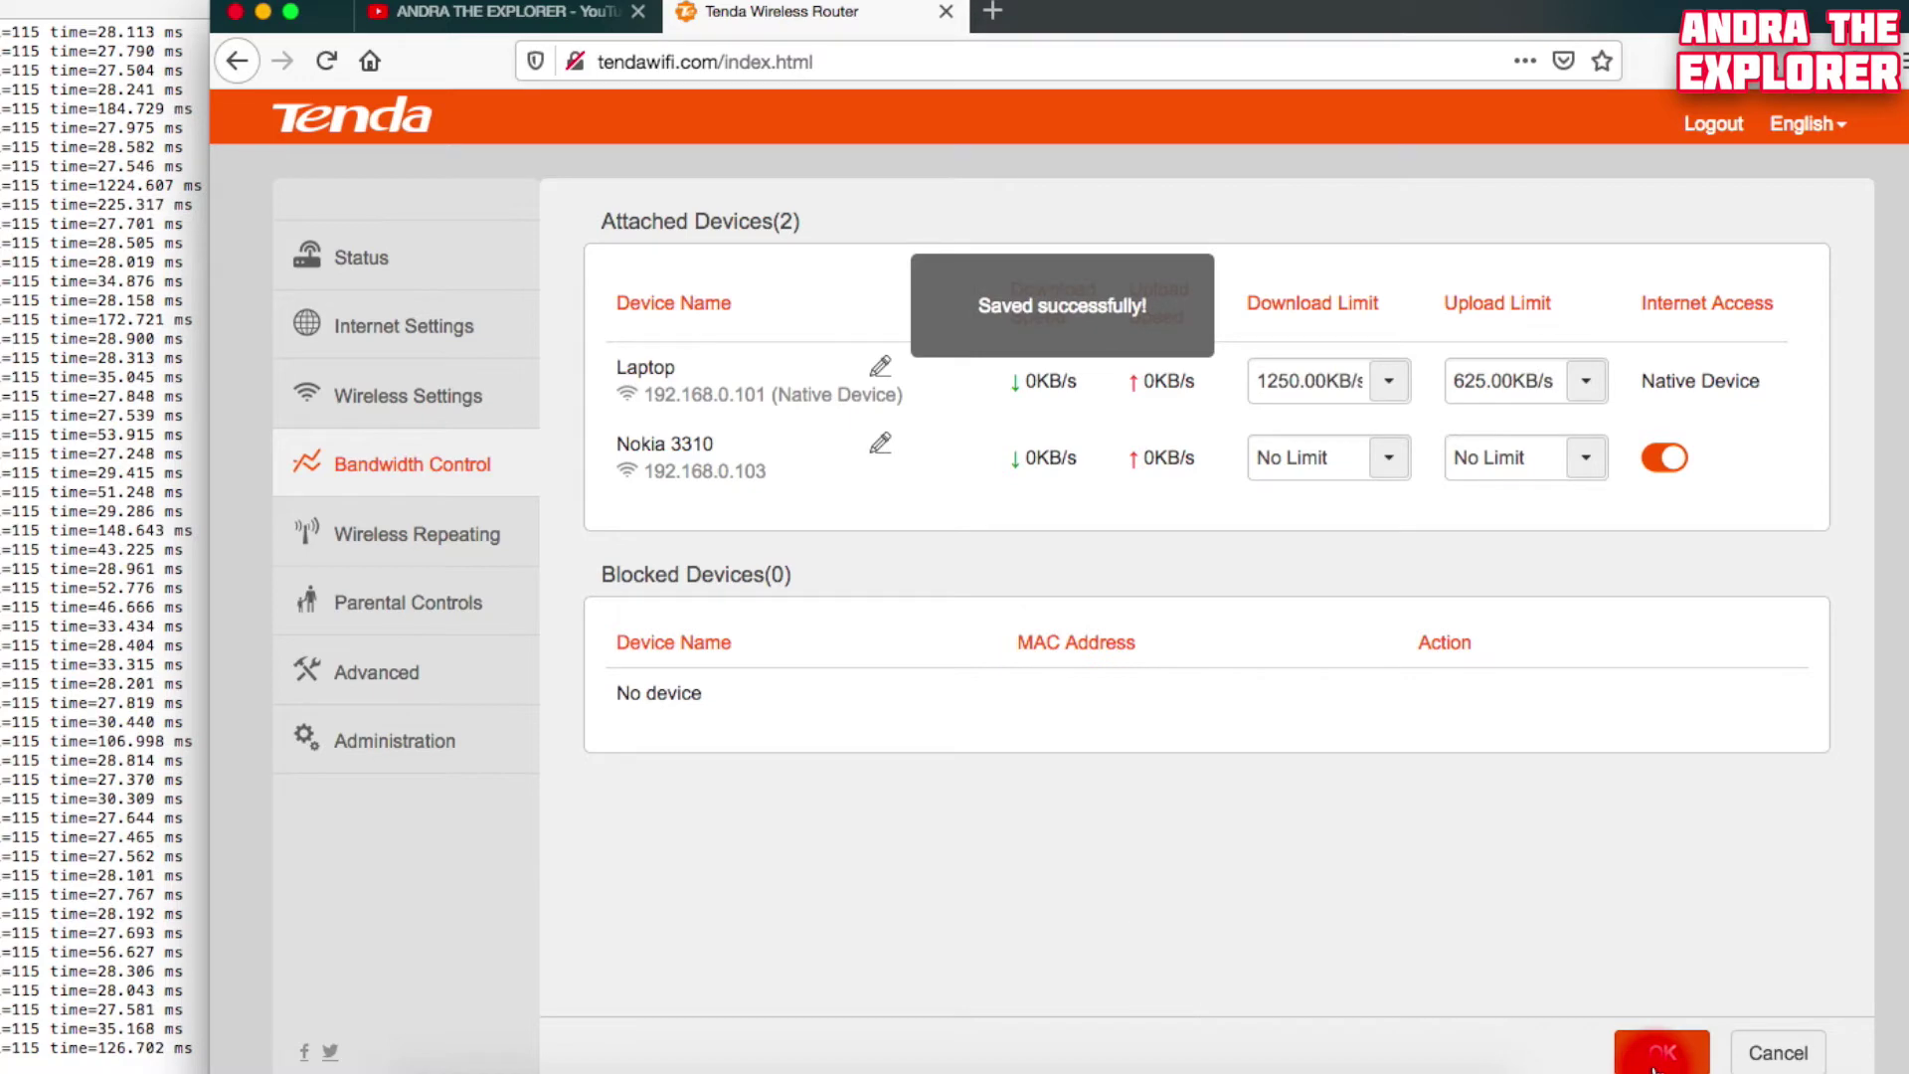
click(1368, 720)
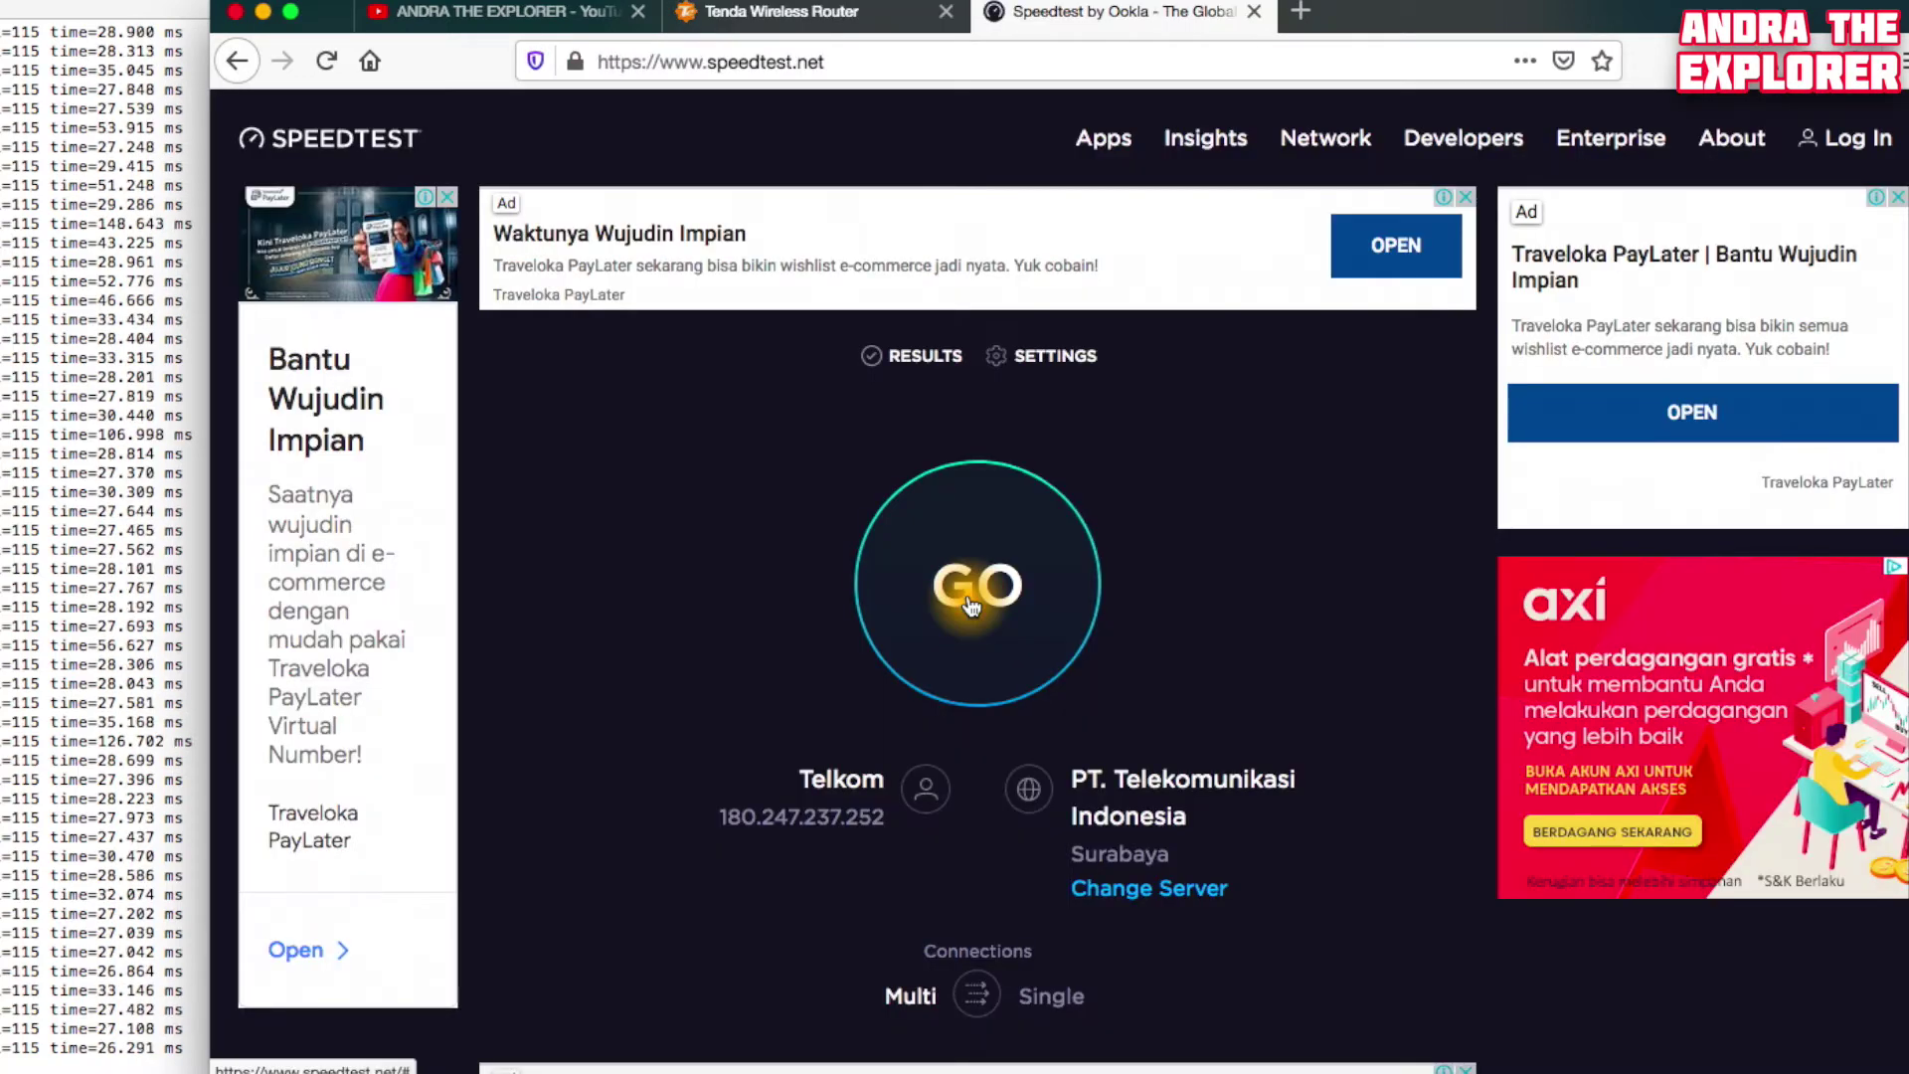
Run an Ookla speed test (9.47 Mbps down, 4.95 Mbps up), then go back to the router tab
click(971, 602)
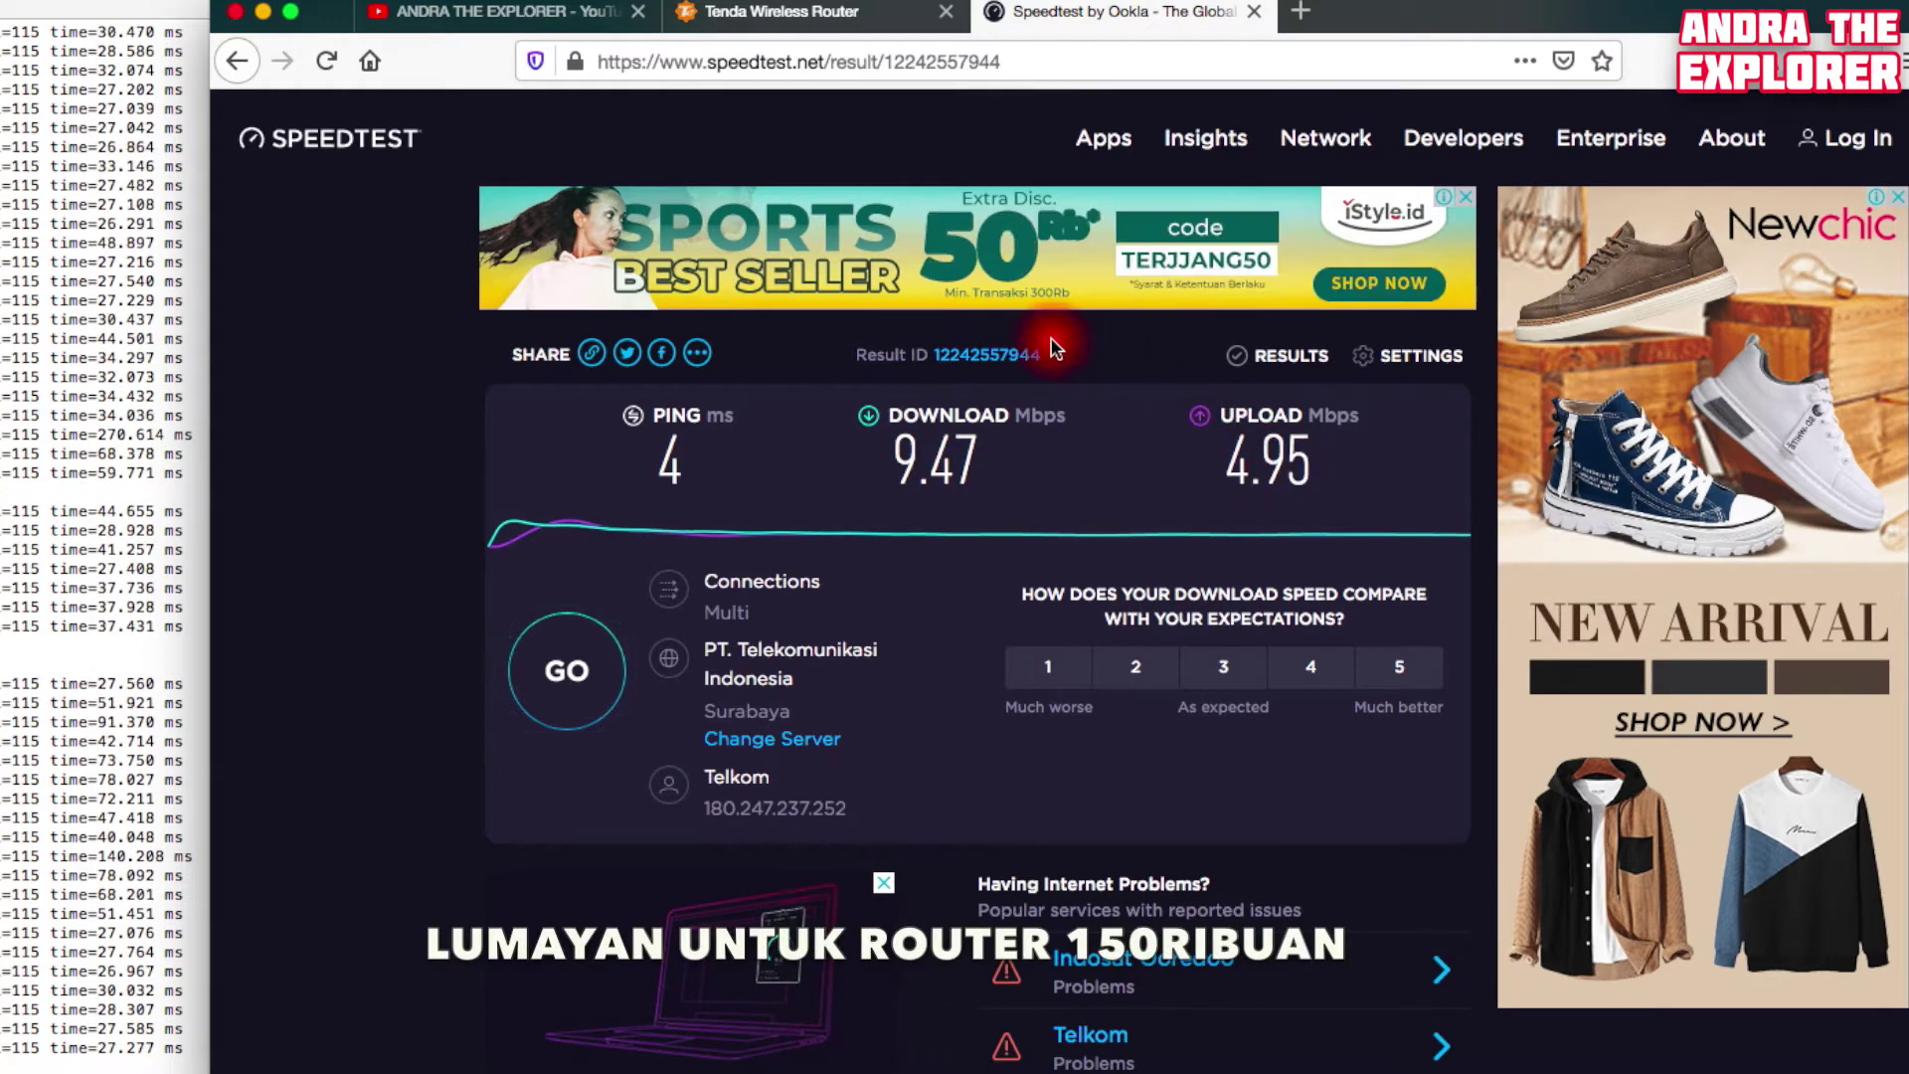
click(857, 30)
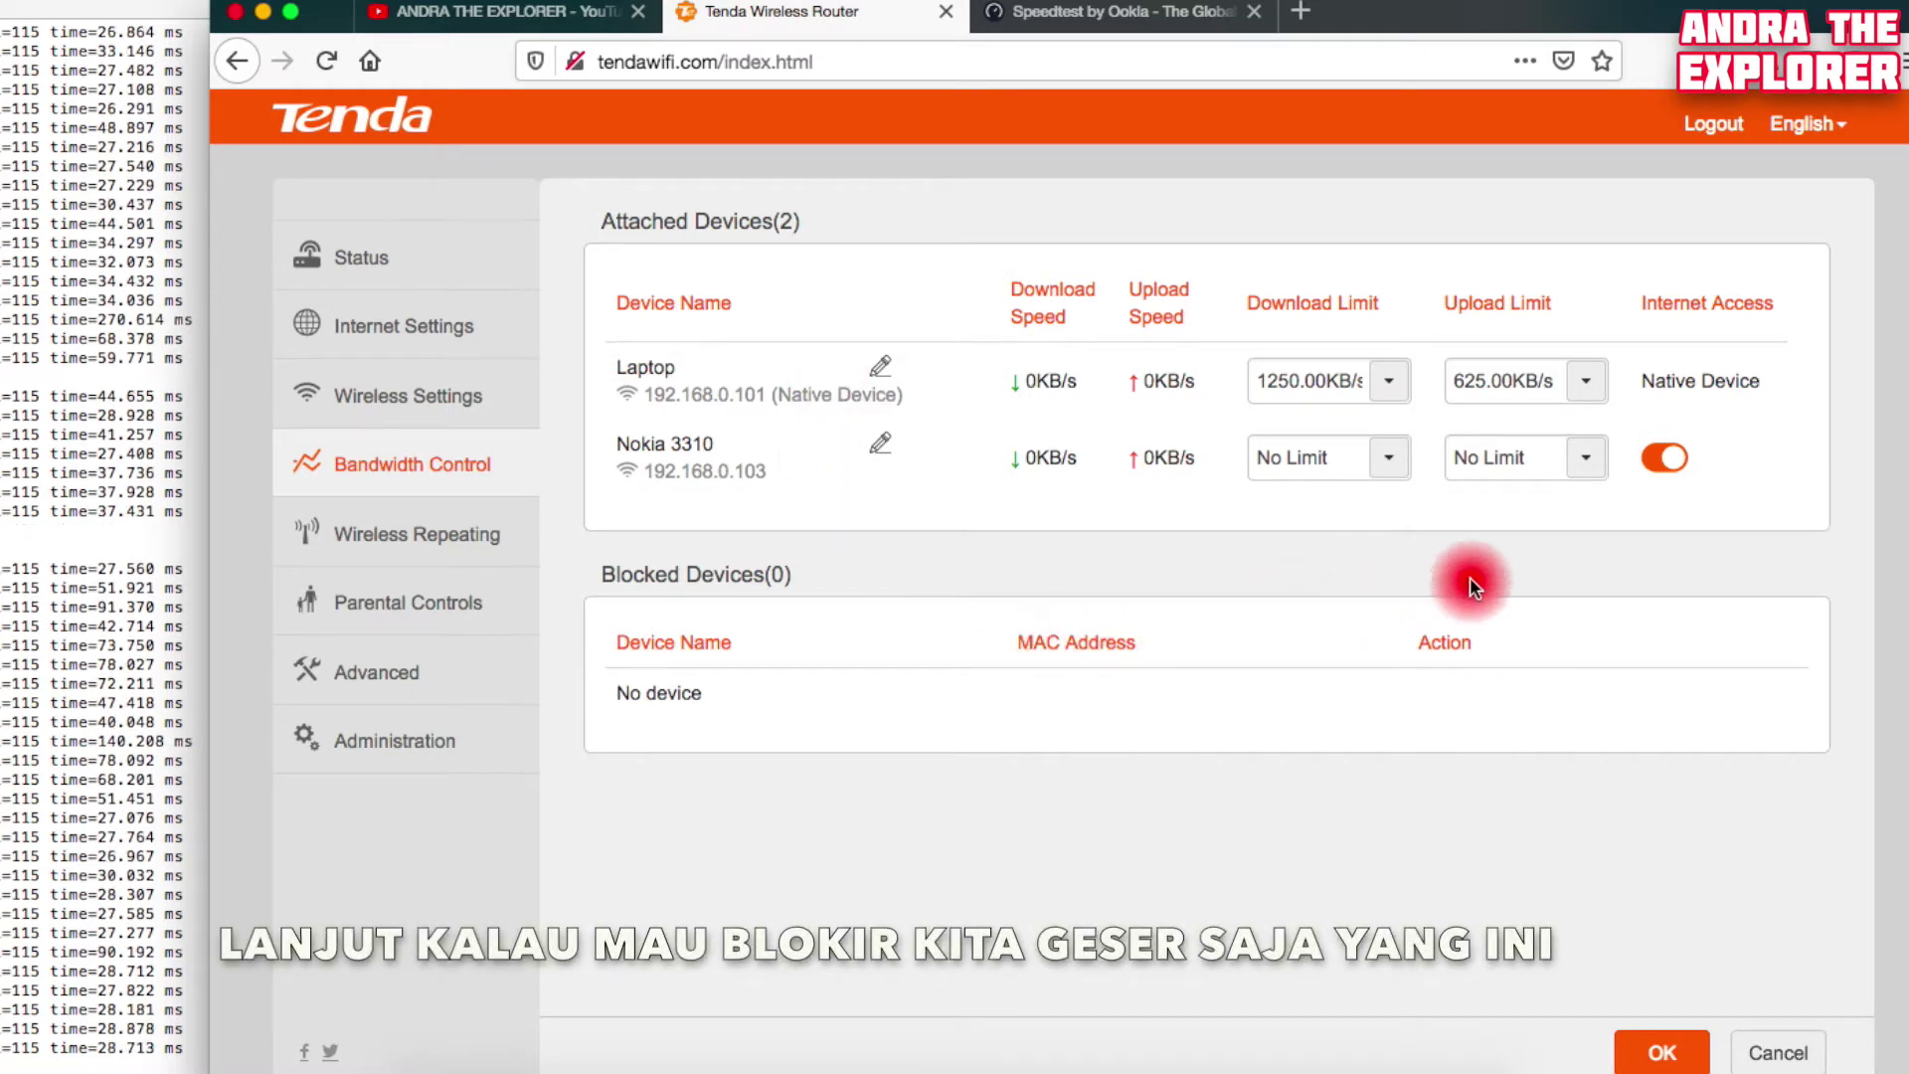
Block the Nokia 3310's internet access, then unblock it so Blocked Devices shows 0, and go to Parental Controls
click(1660, 465)
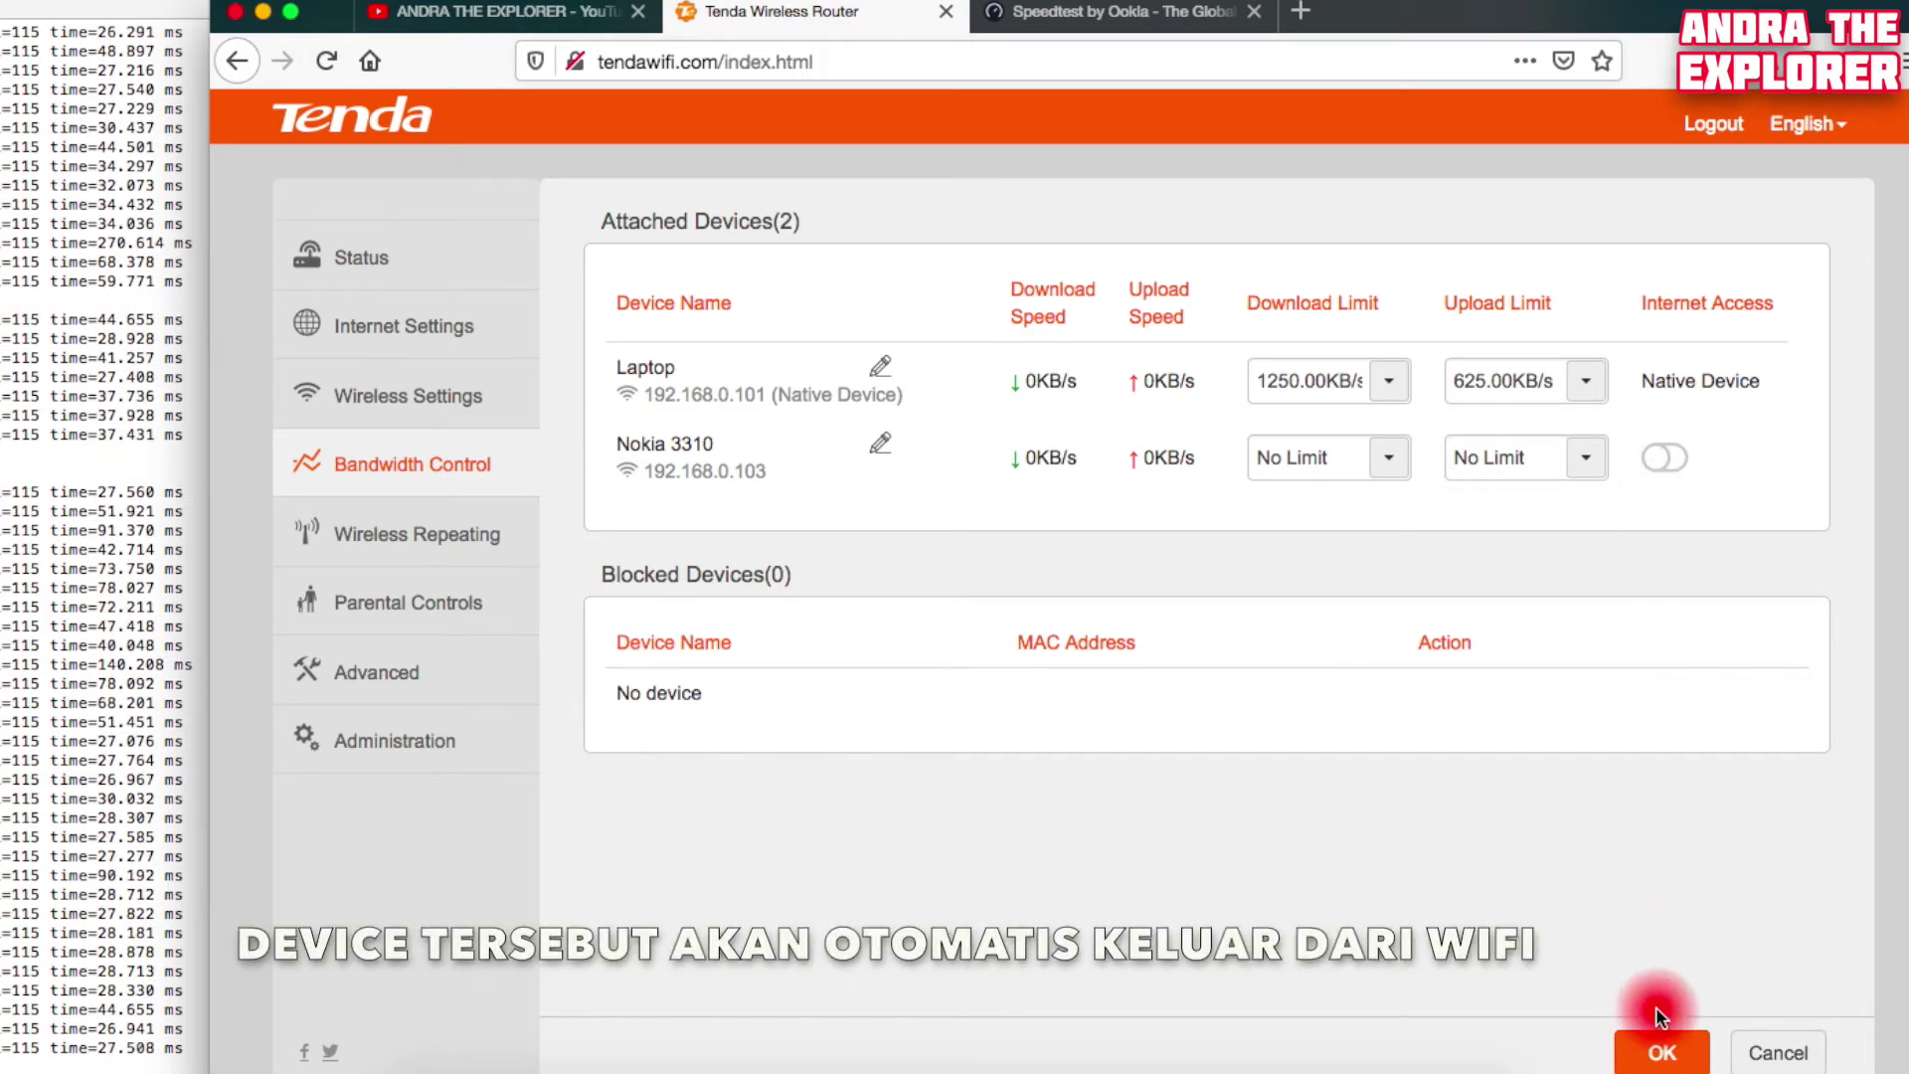
click(1660, 1056)
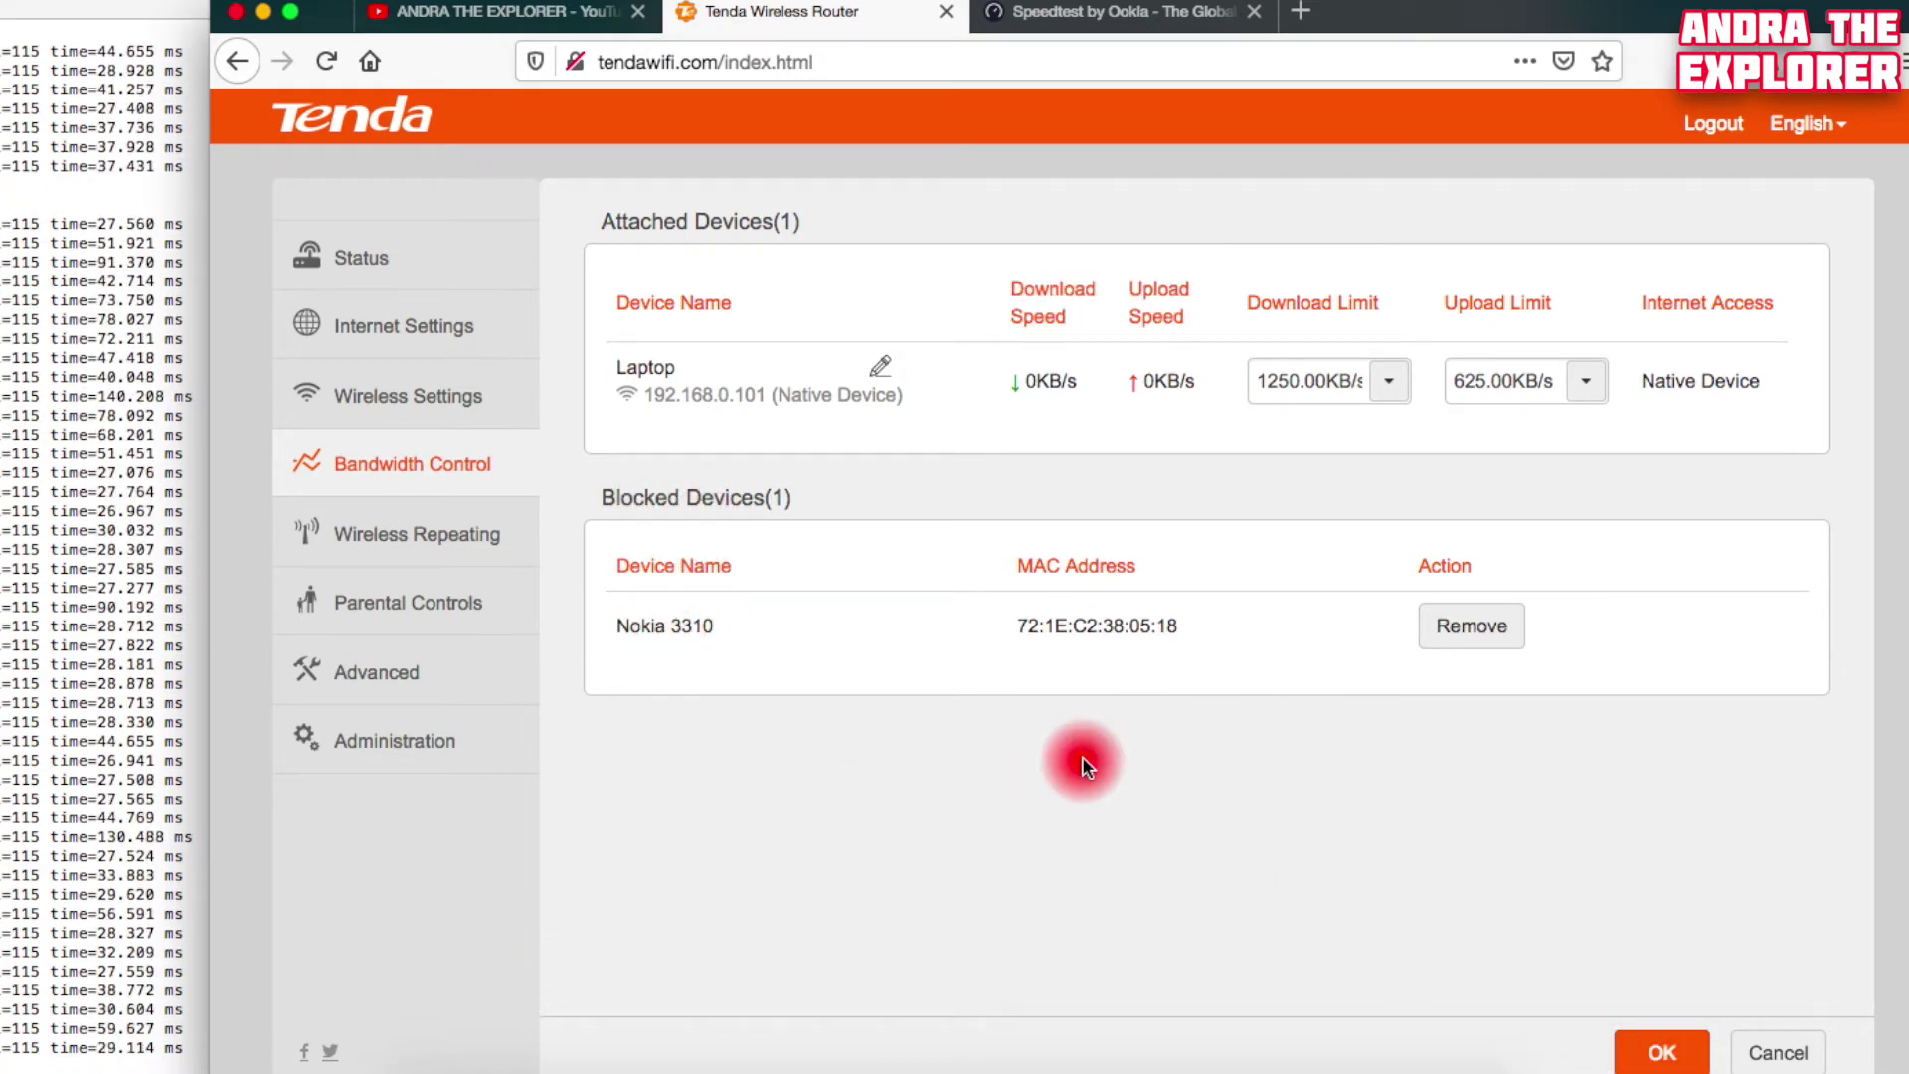
click(1462, 629)
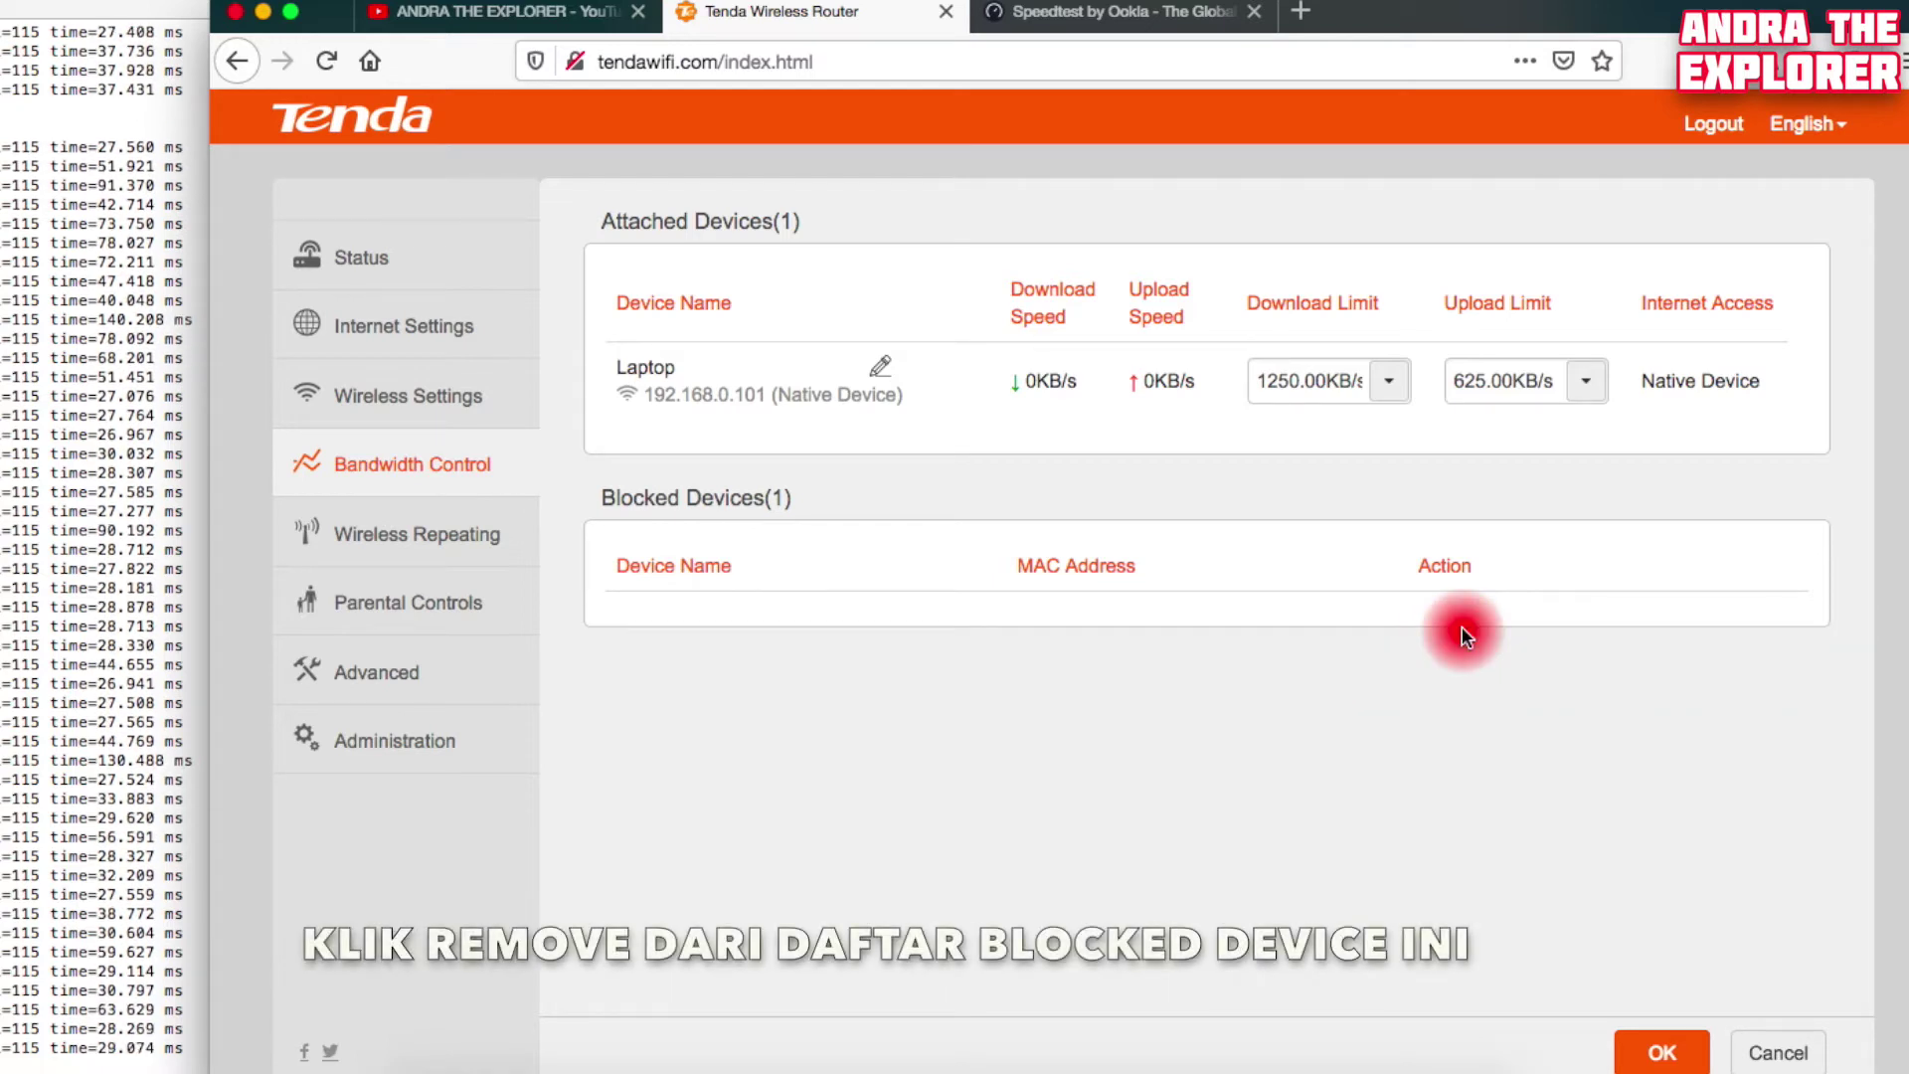
click(1652, 1043)
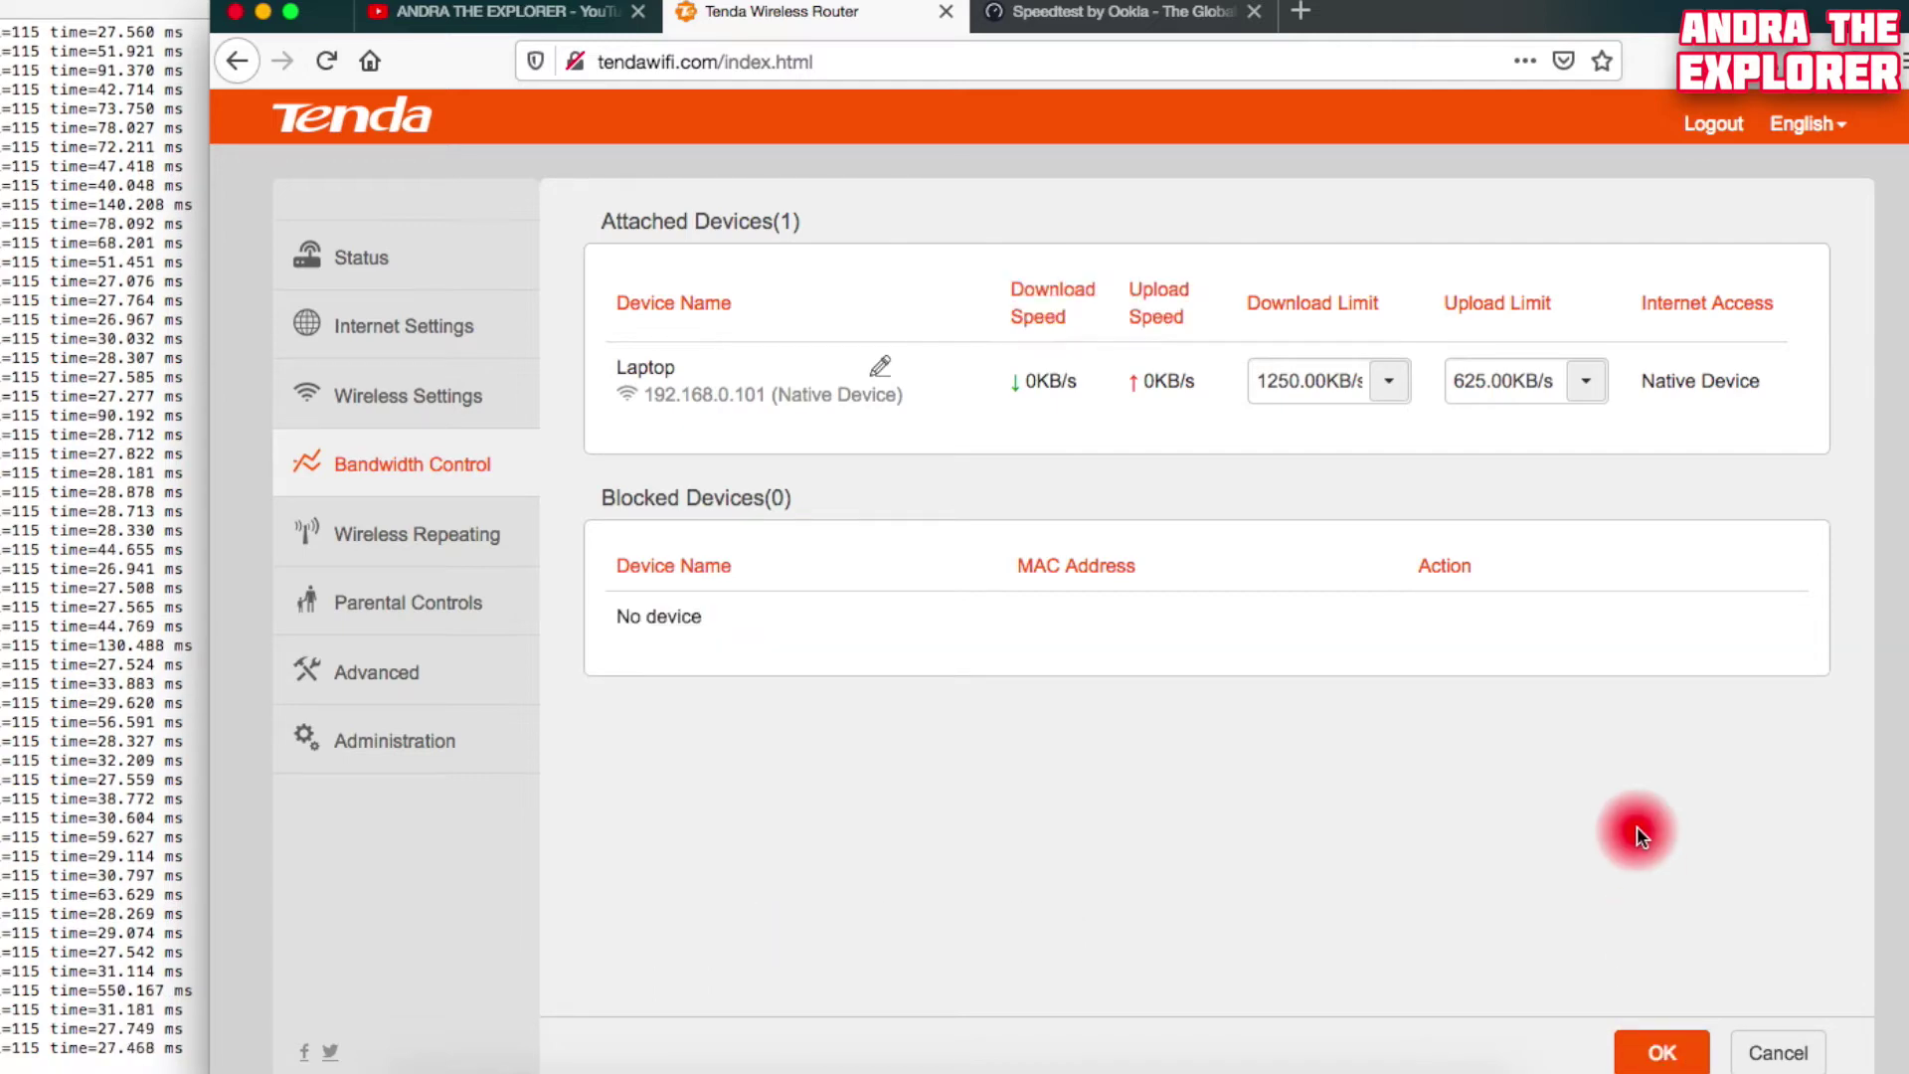
click(445, 604)
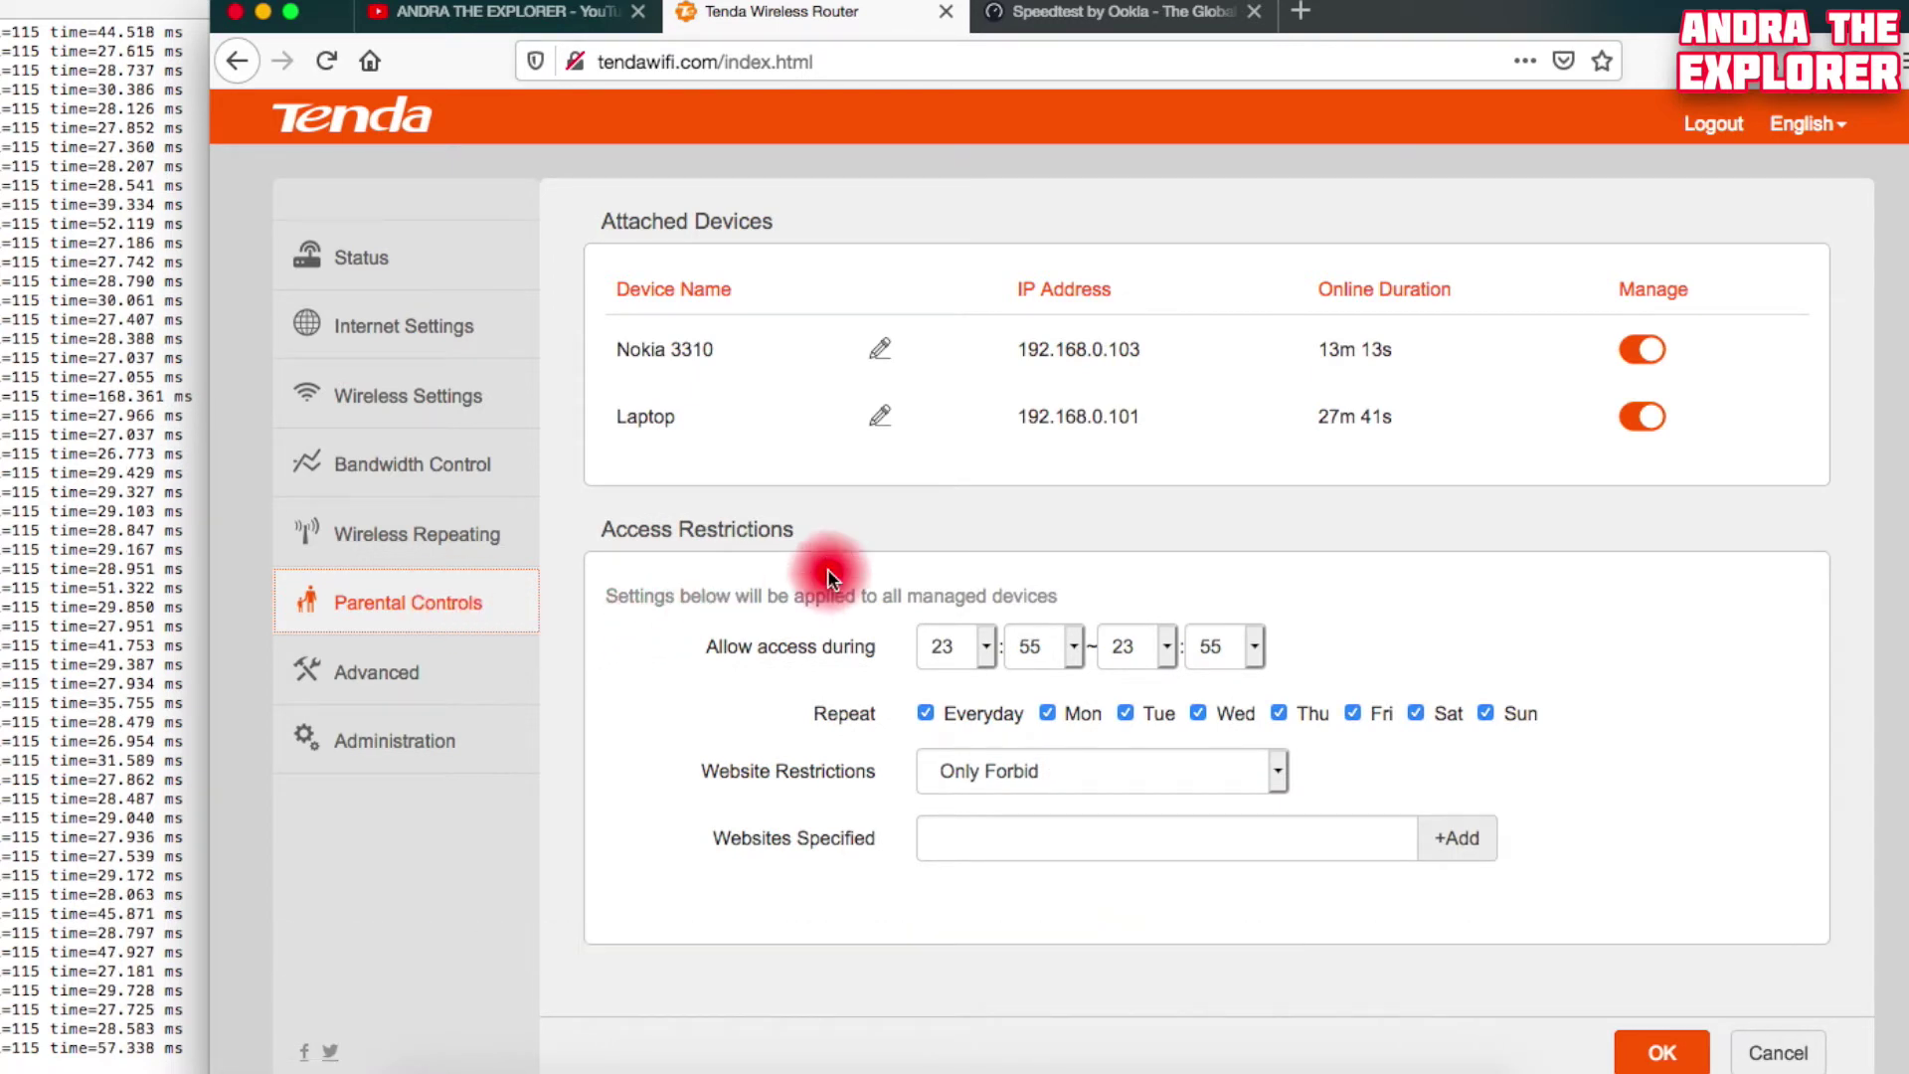
Restrict the Laptop only, allowing access 13:00–19:00 and repeating on Wednesday and Thursday instead of Everyday
click(1640, 350)
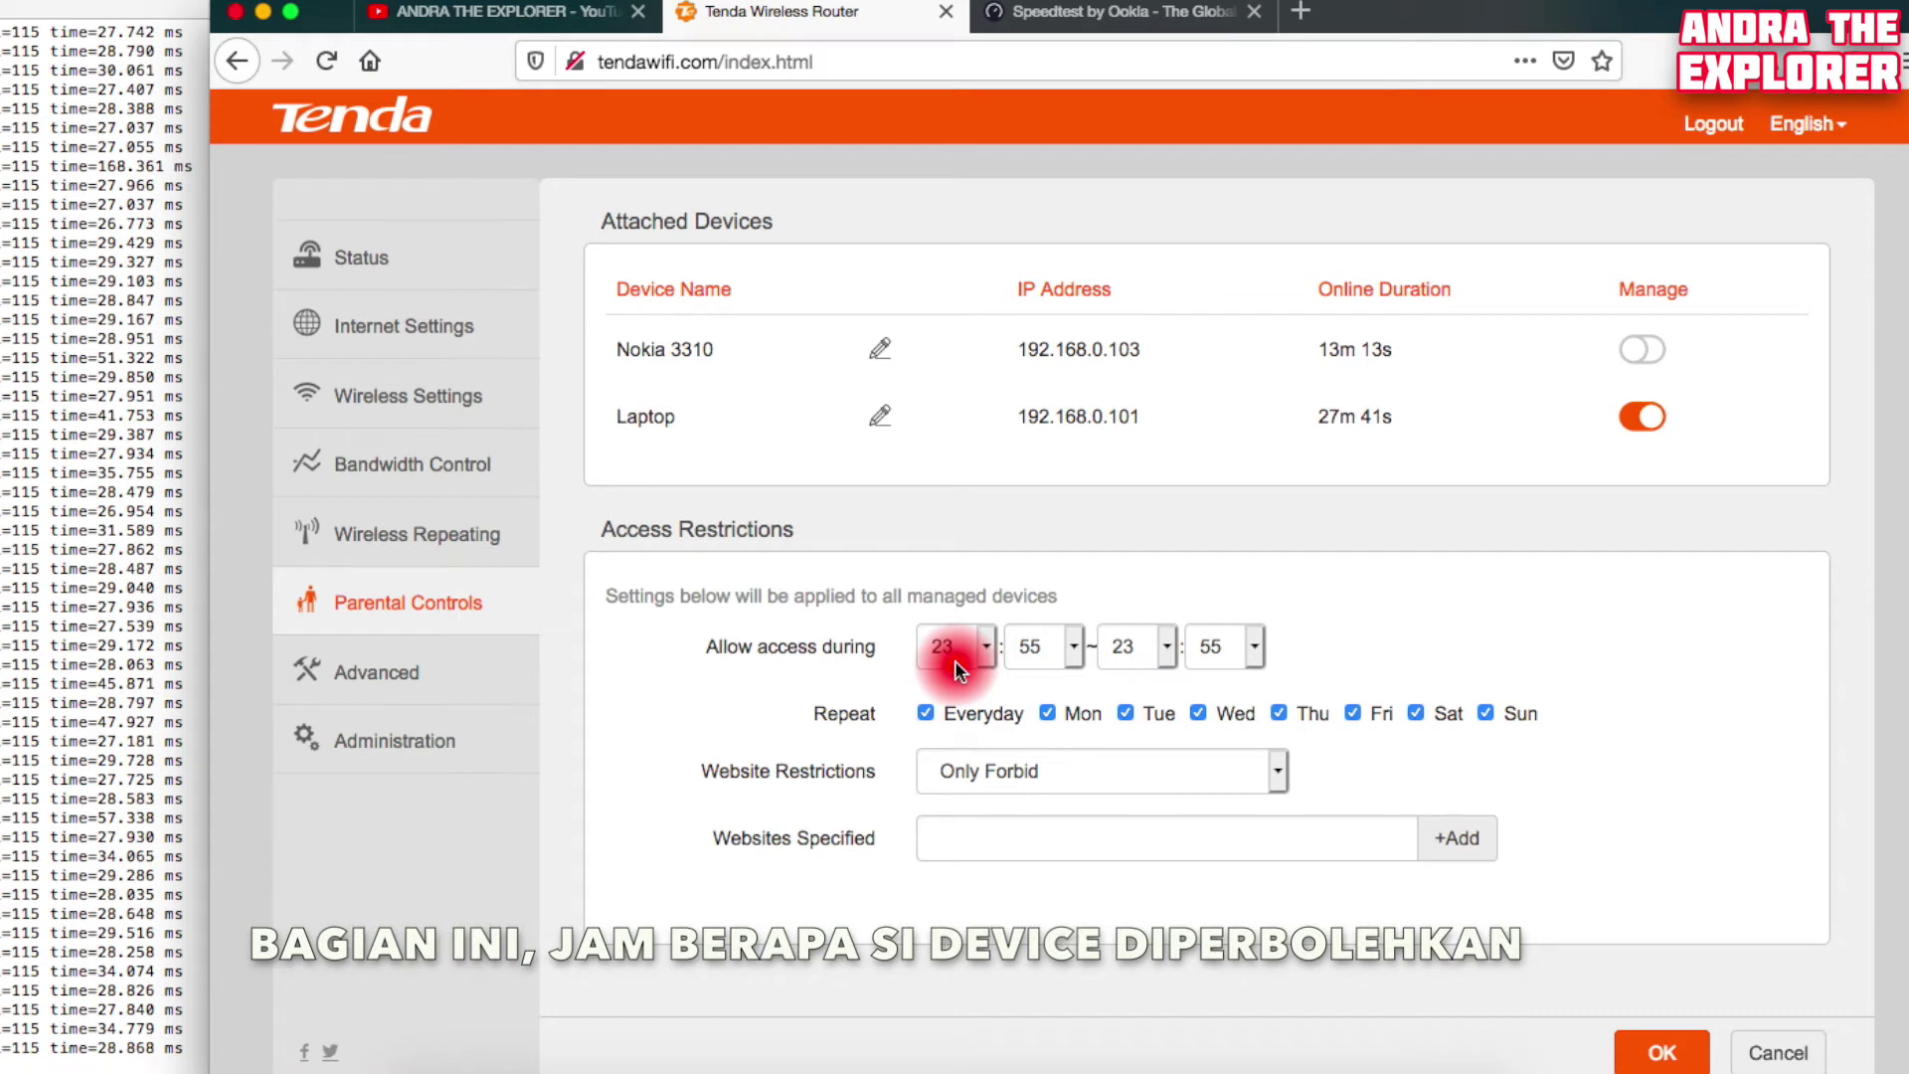
click(982, 650)
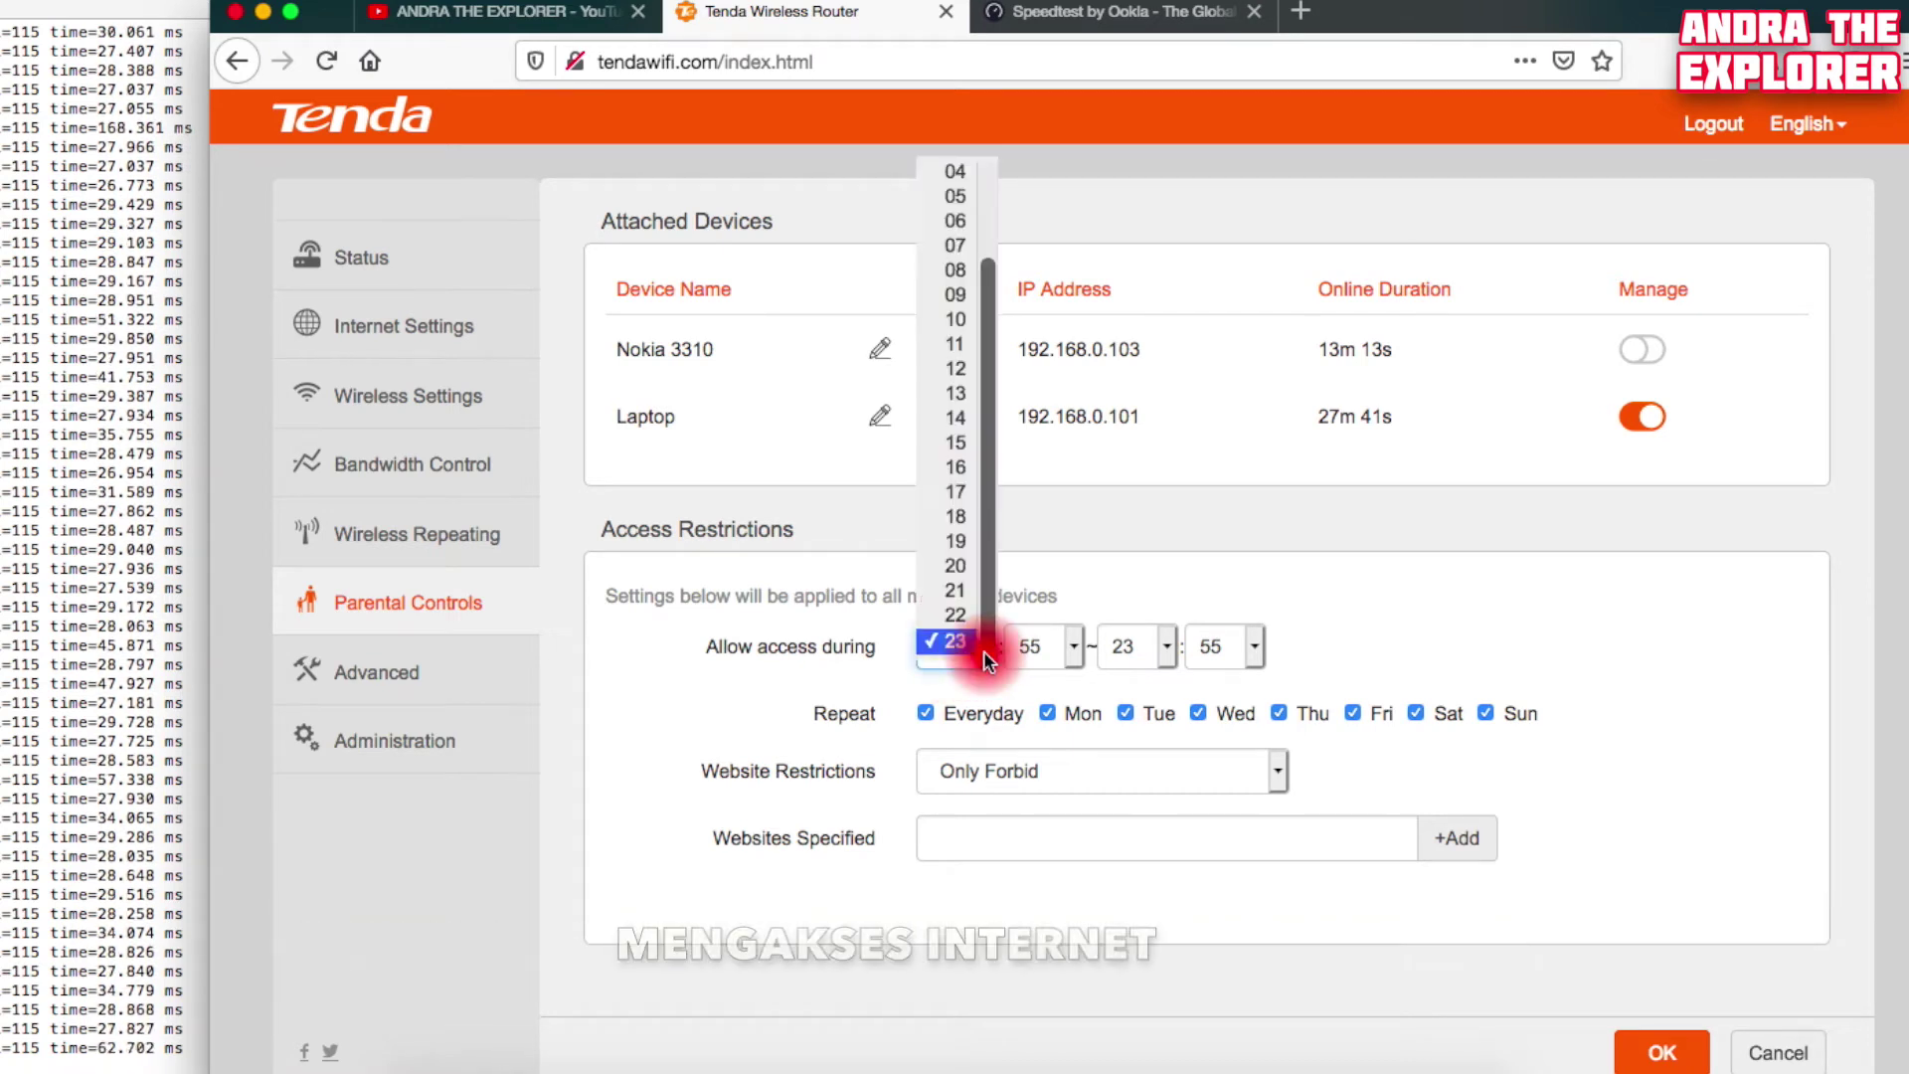
click(957, 396)
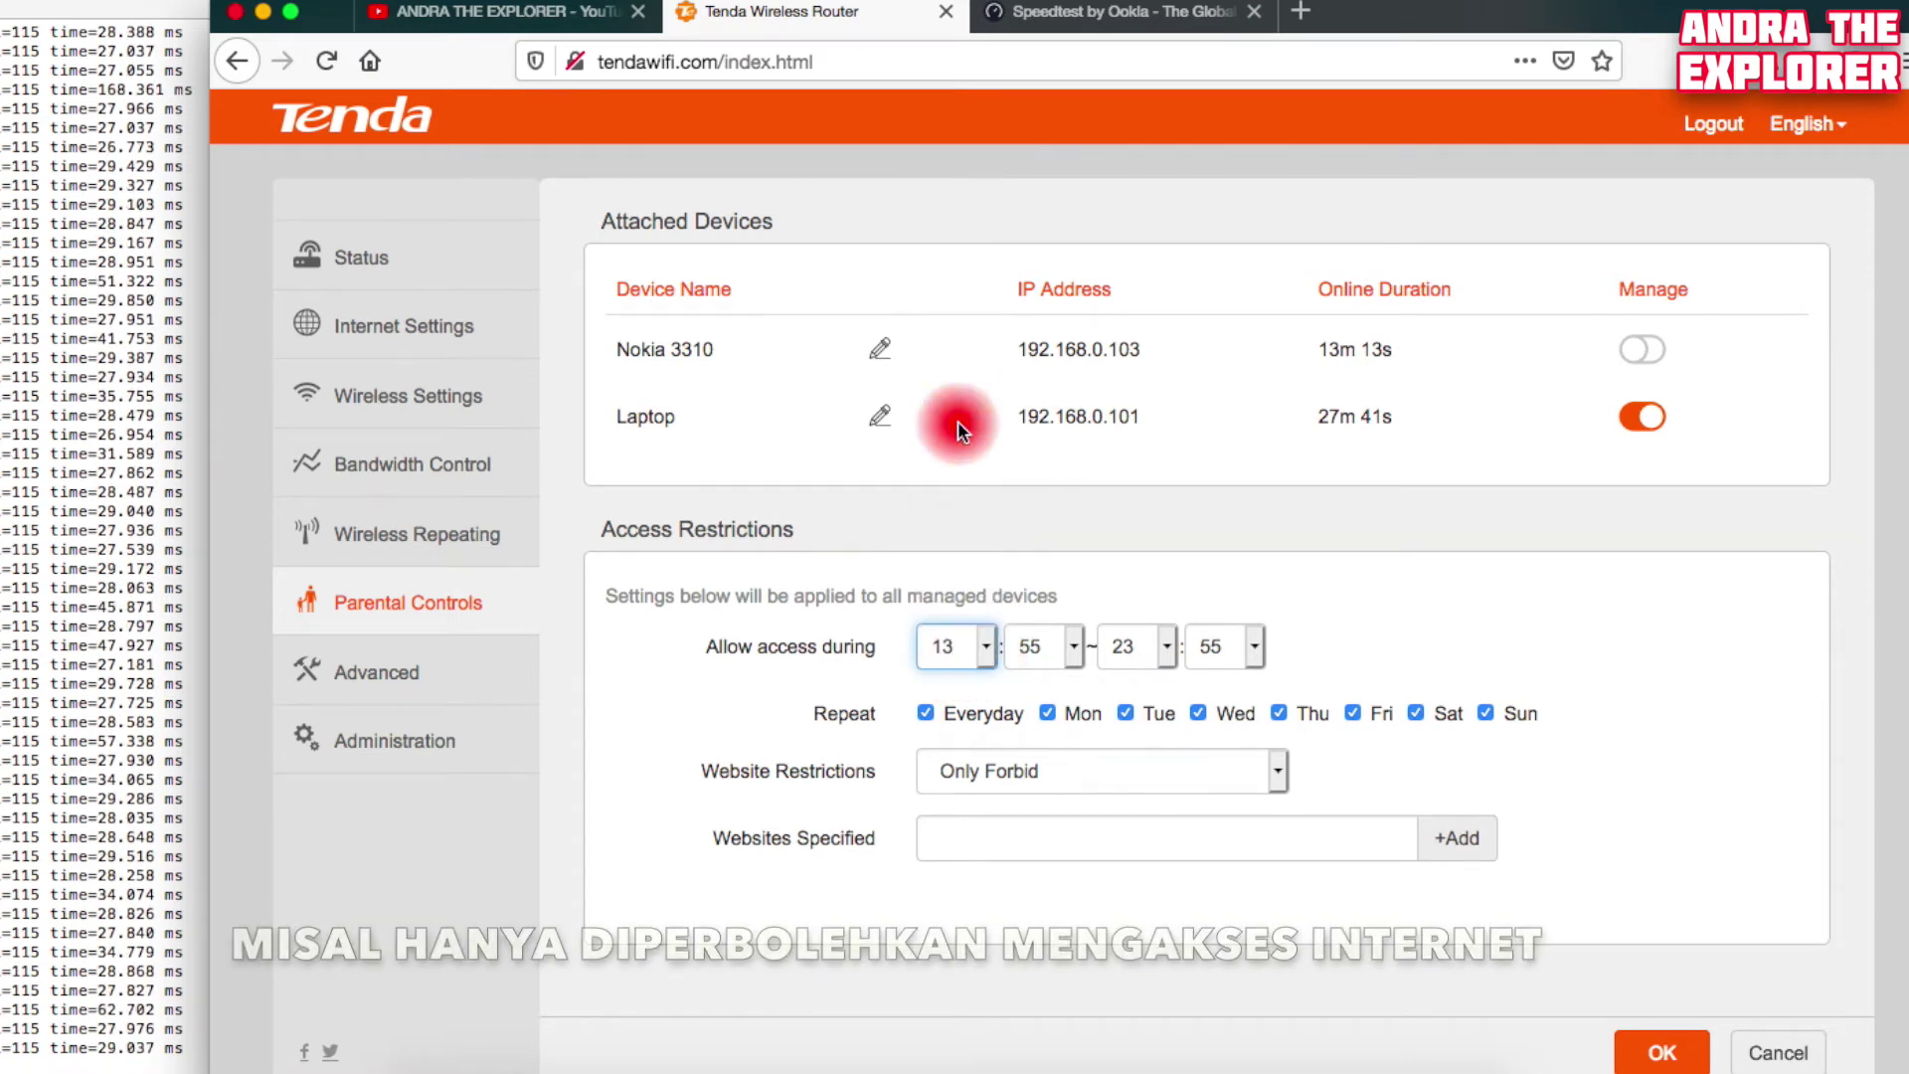
click(1073, 647)
click(1077, 646)
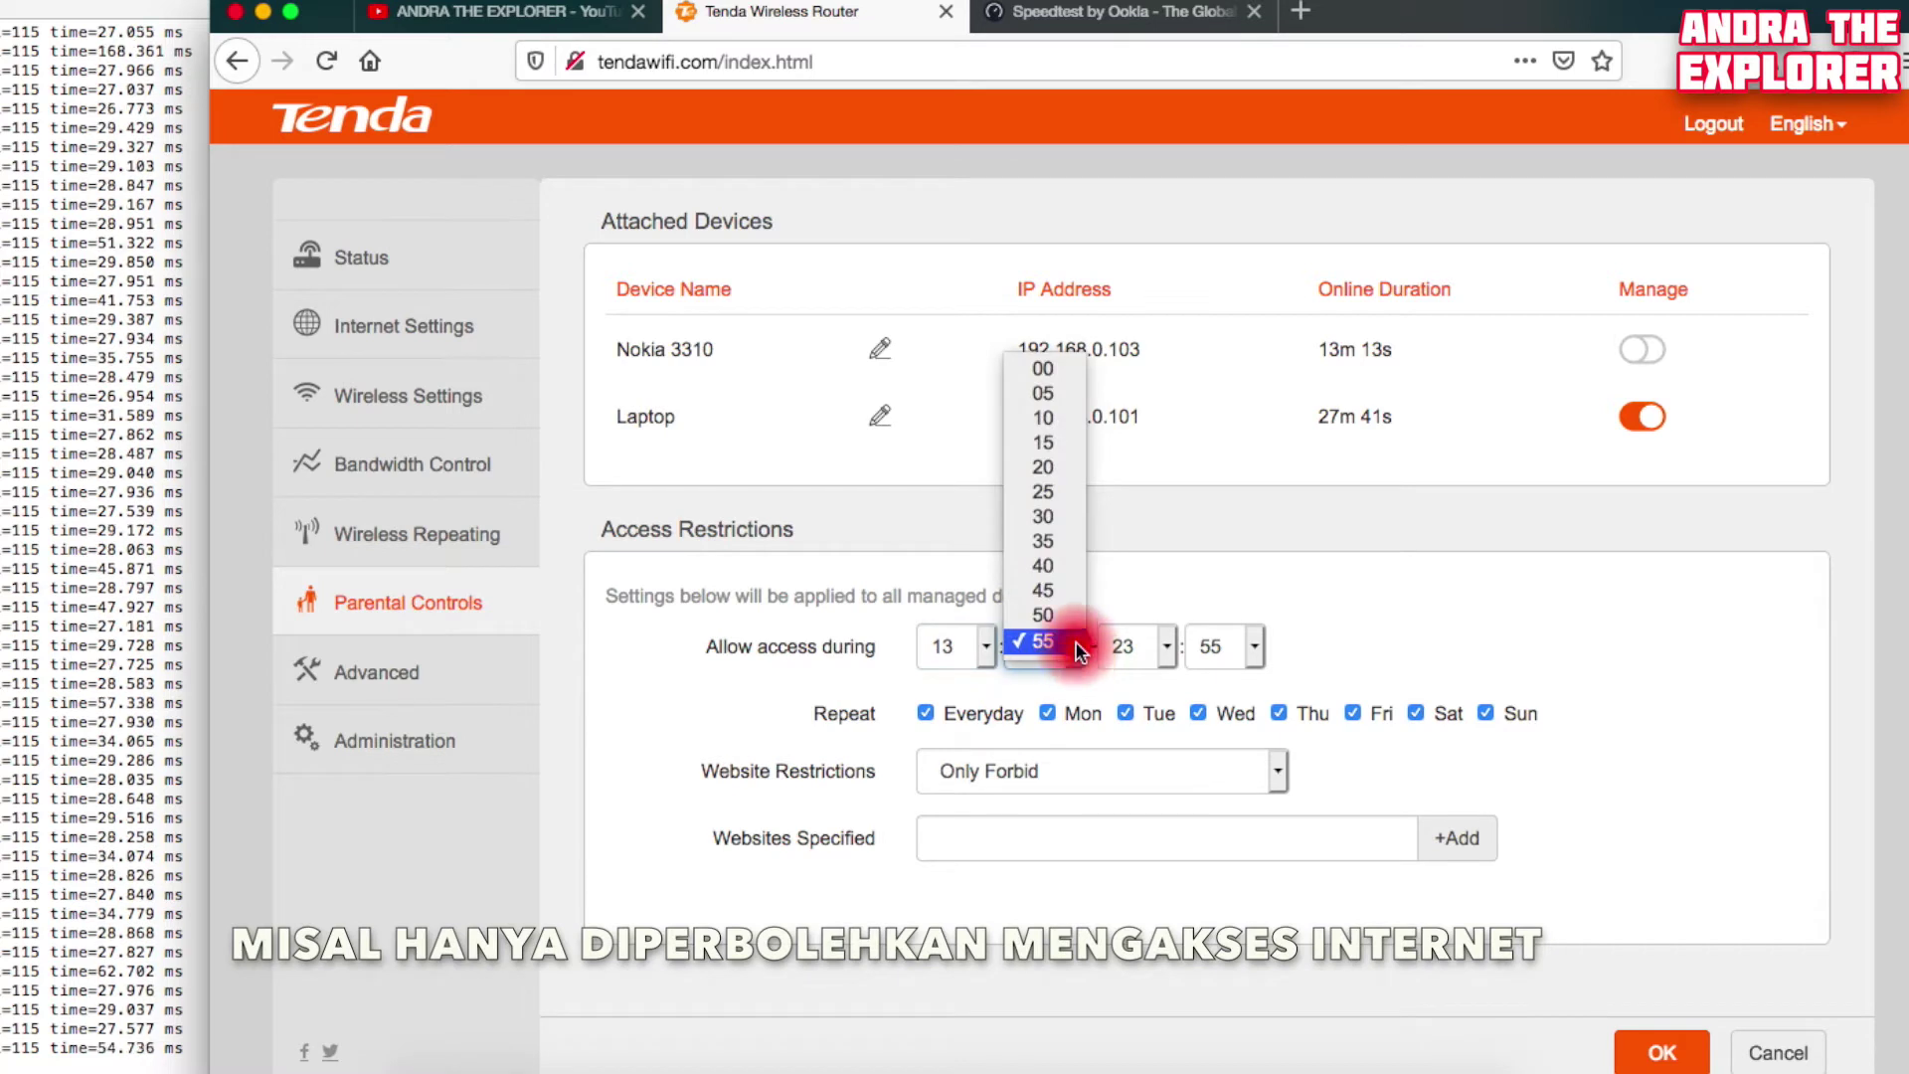
click(1051, 370)
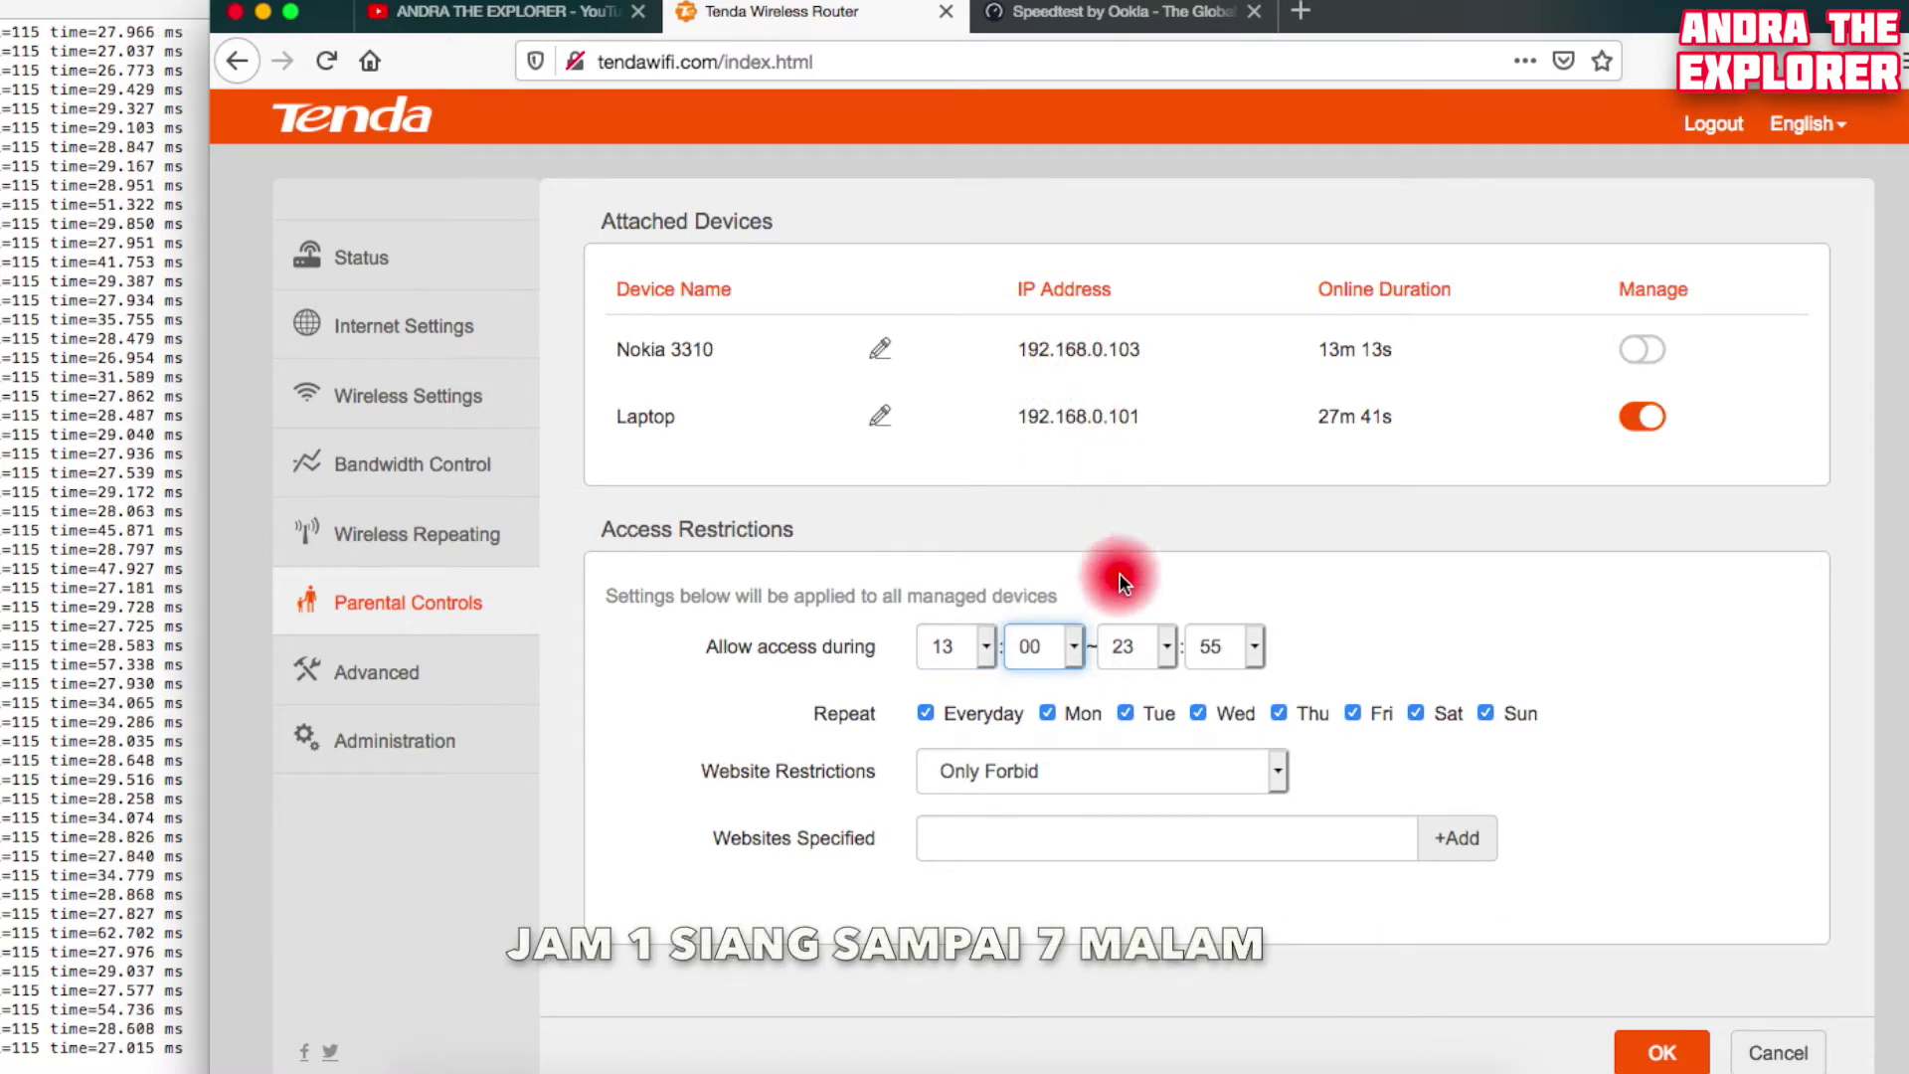
click(1170, 648)
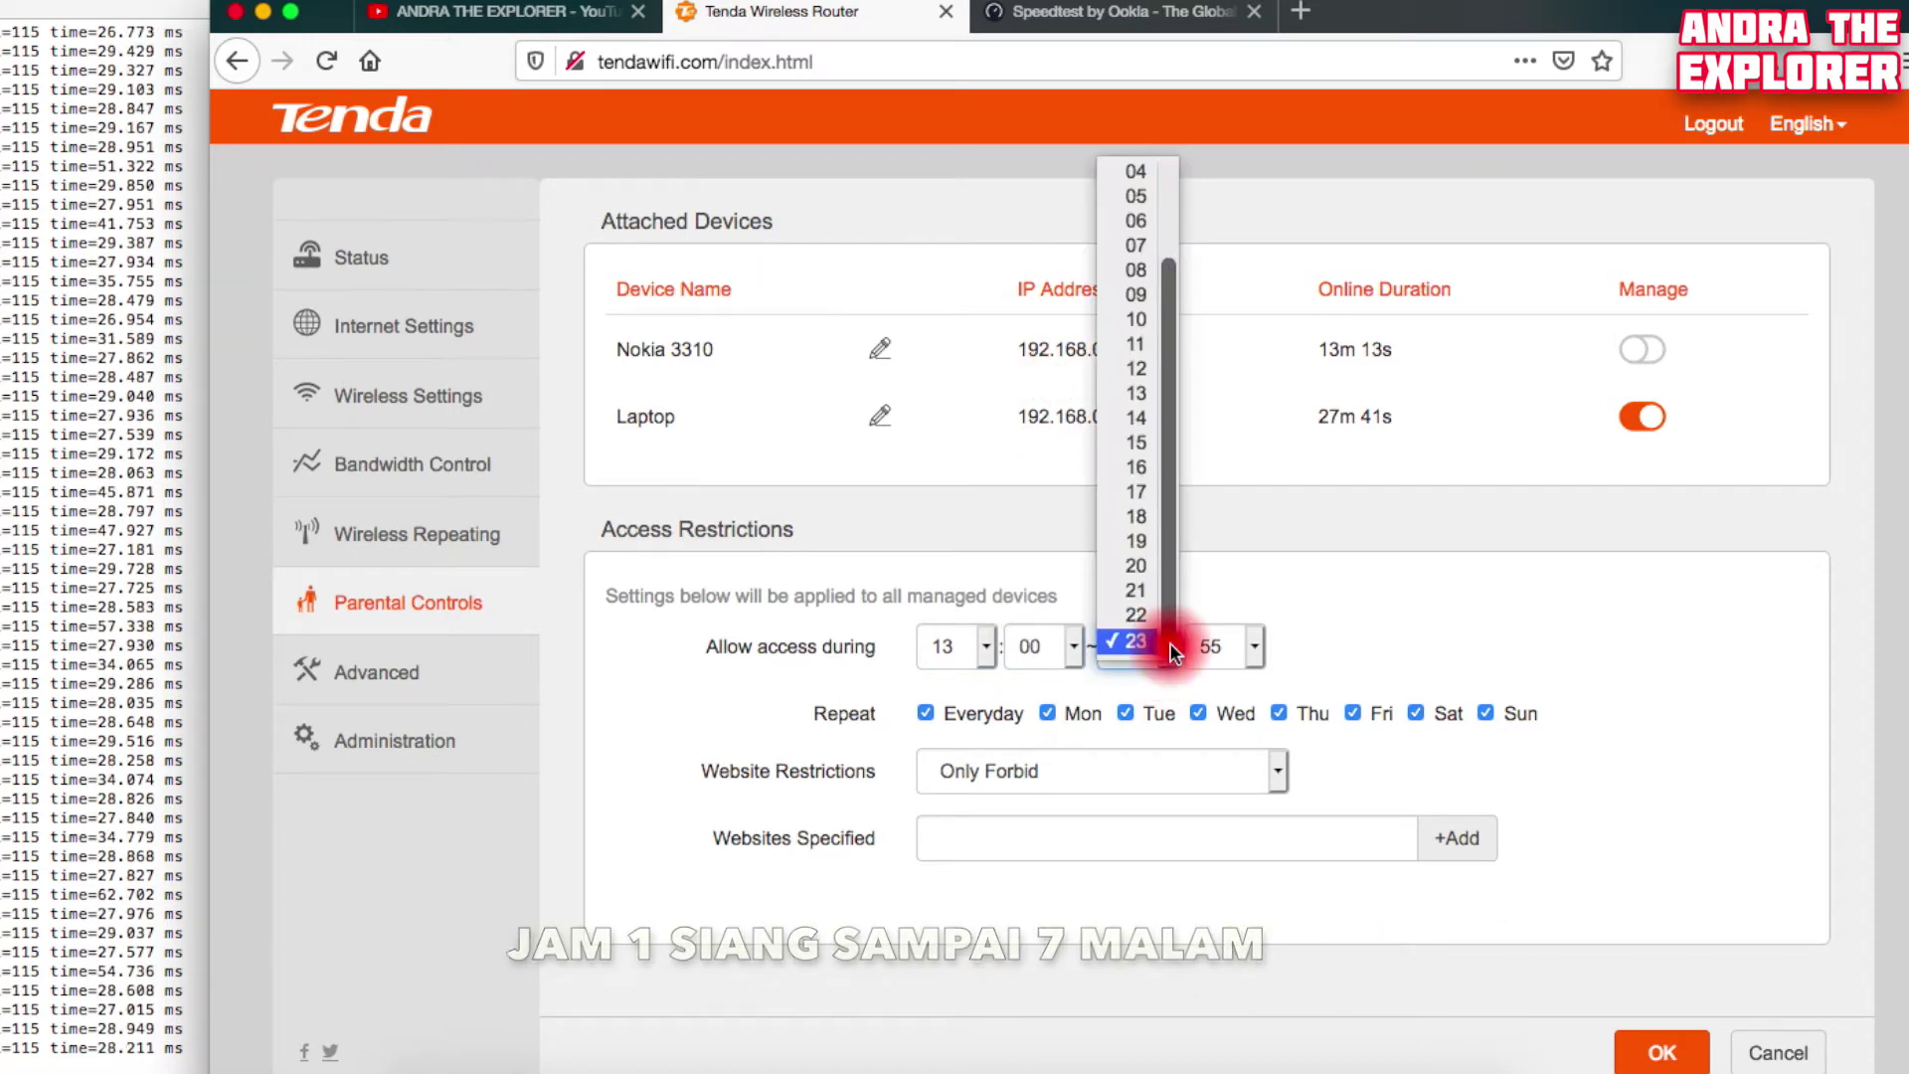
click(1161, 529)
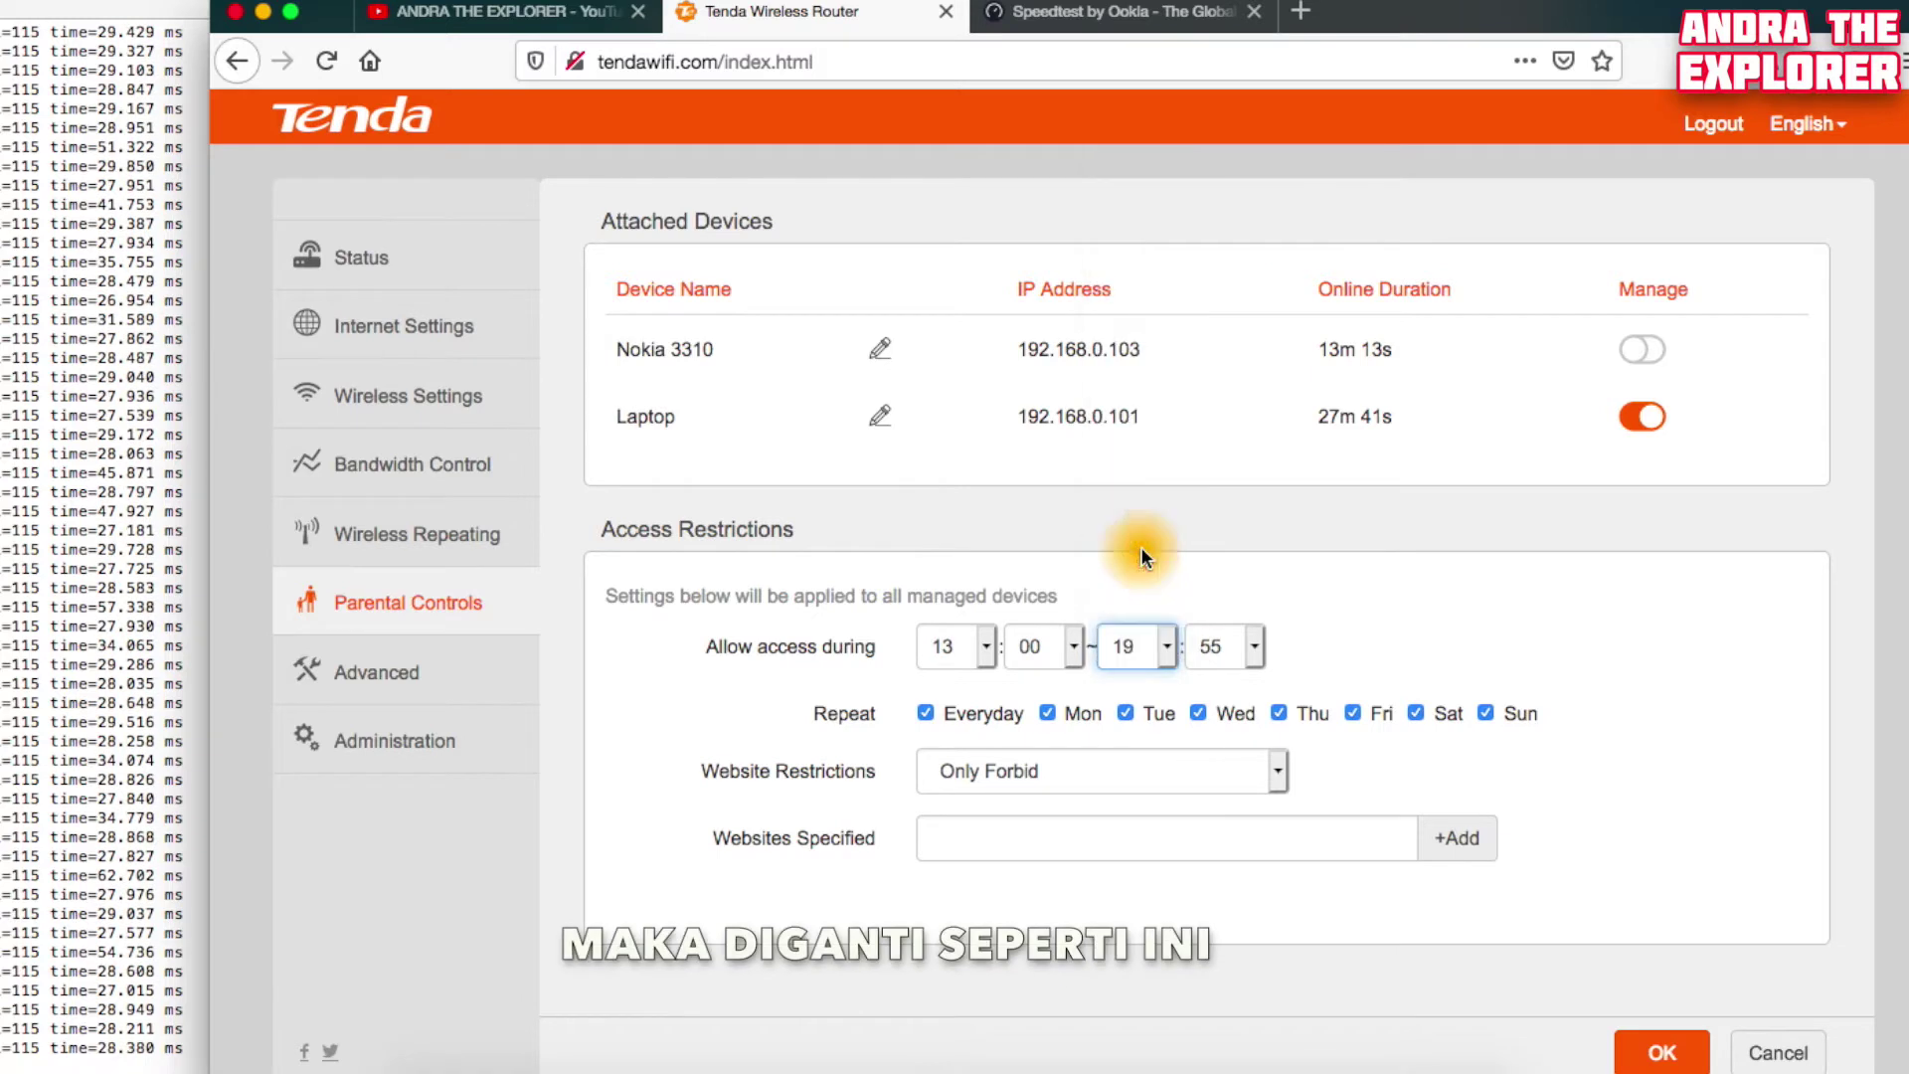
click(1255, 648)
click(1233, 369)
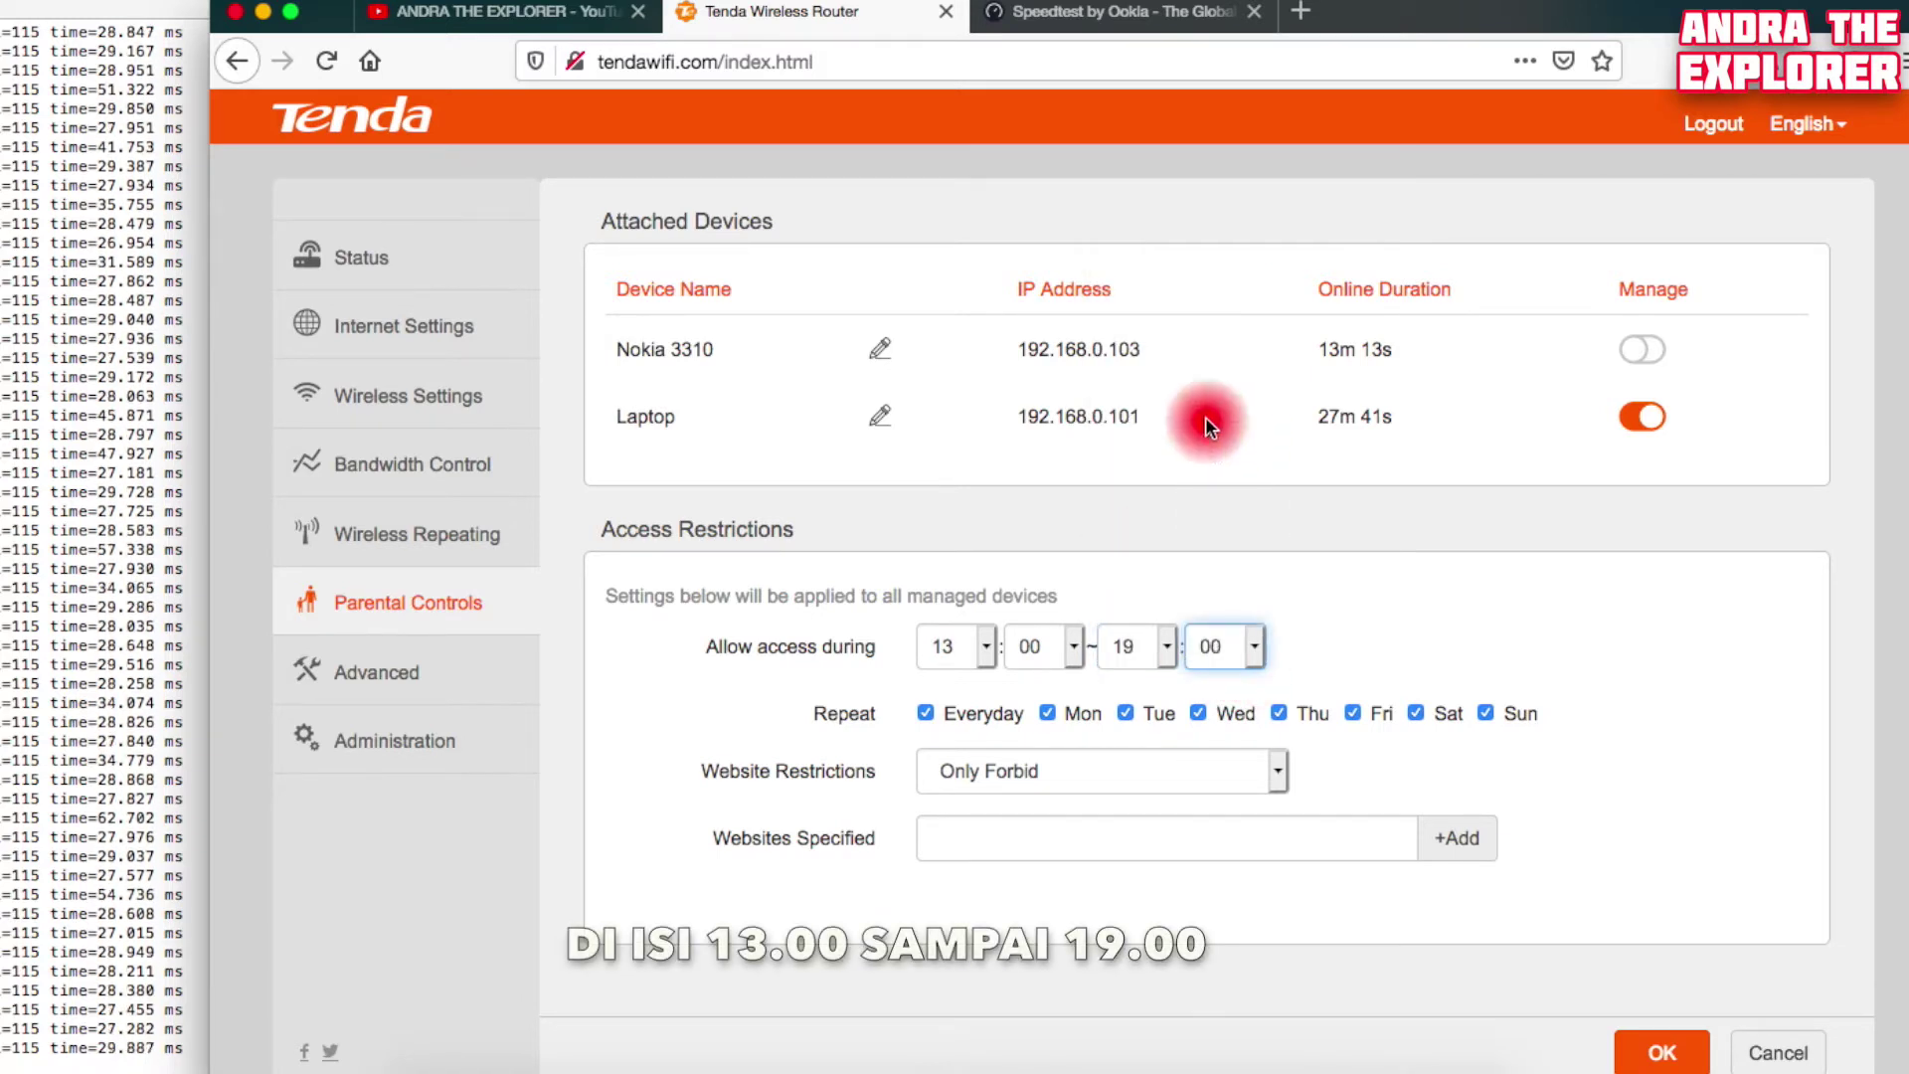
click(925, 713)
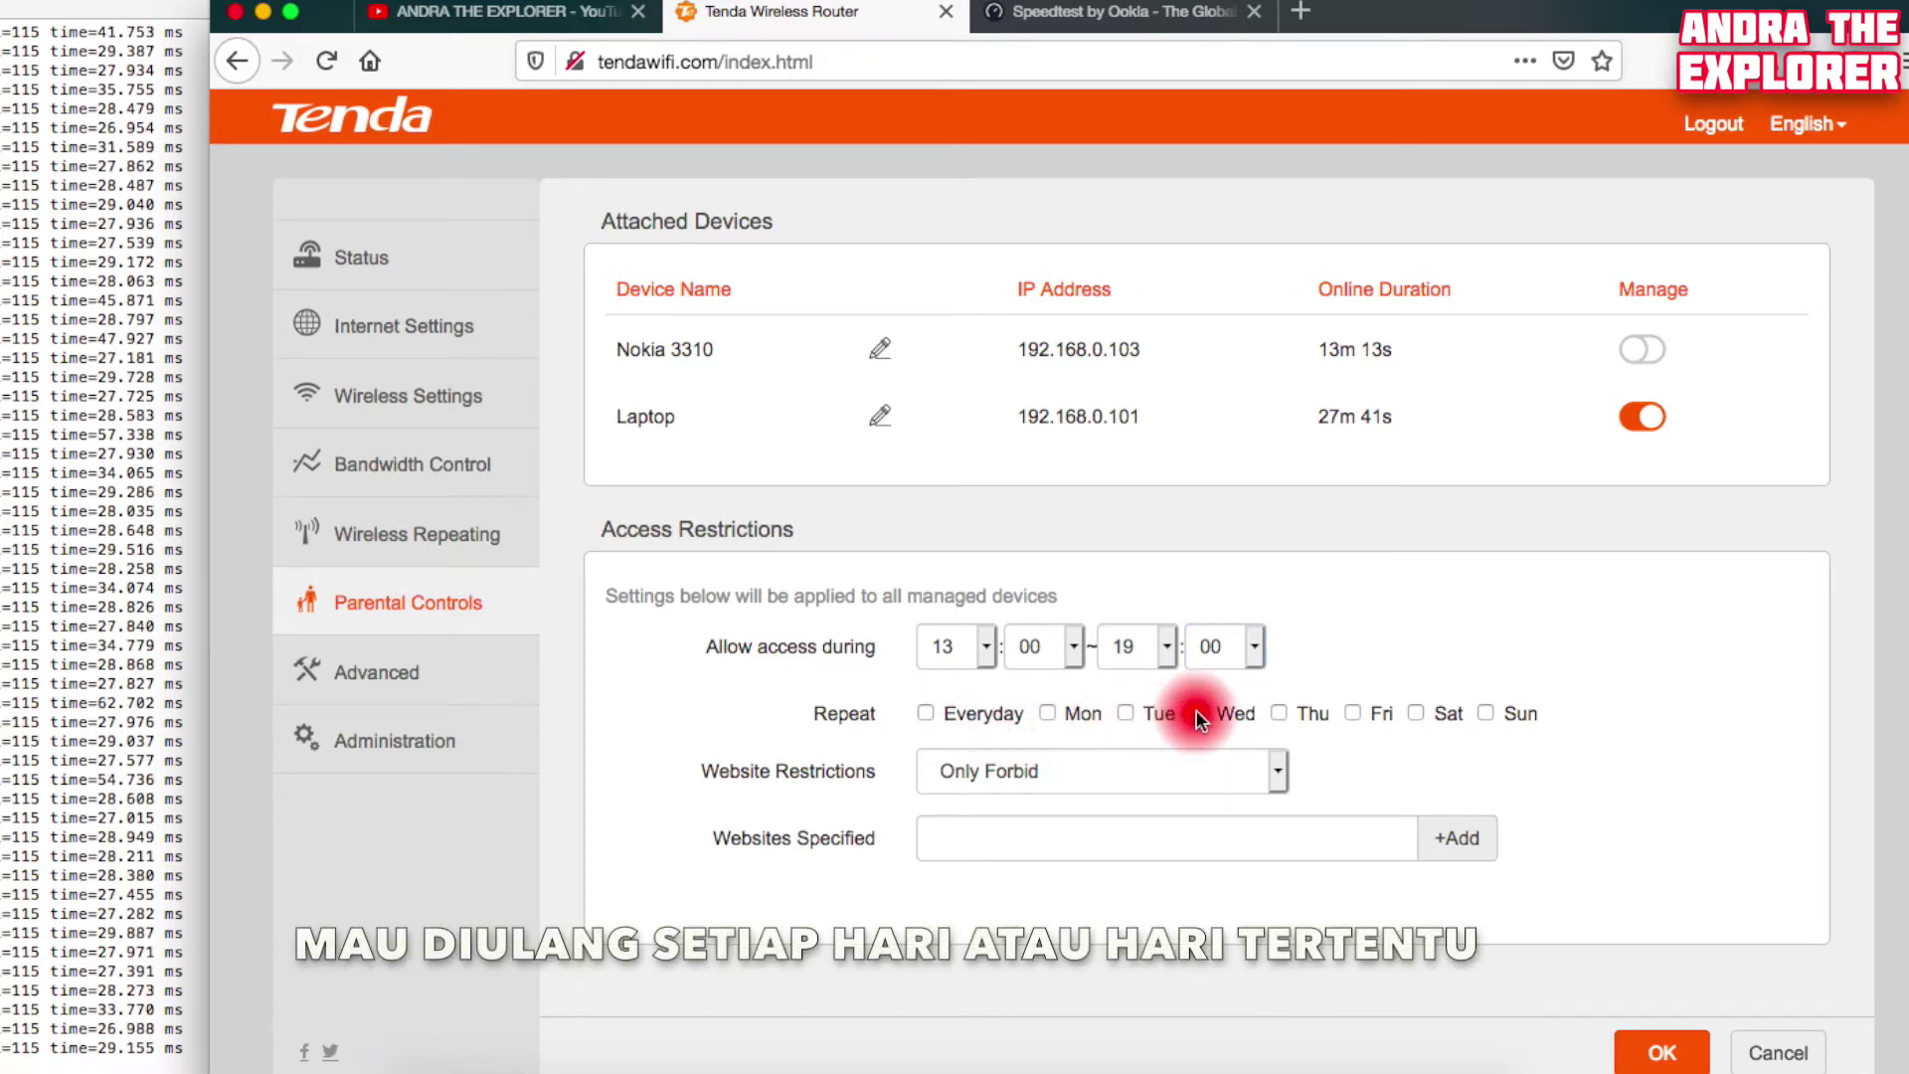
click(1281, 713)
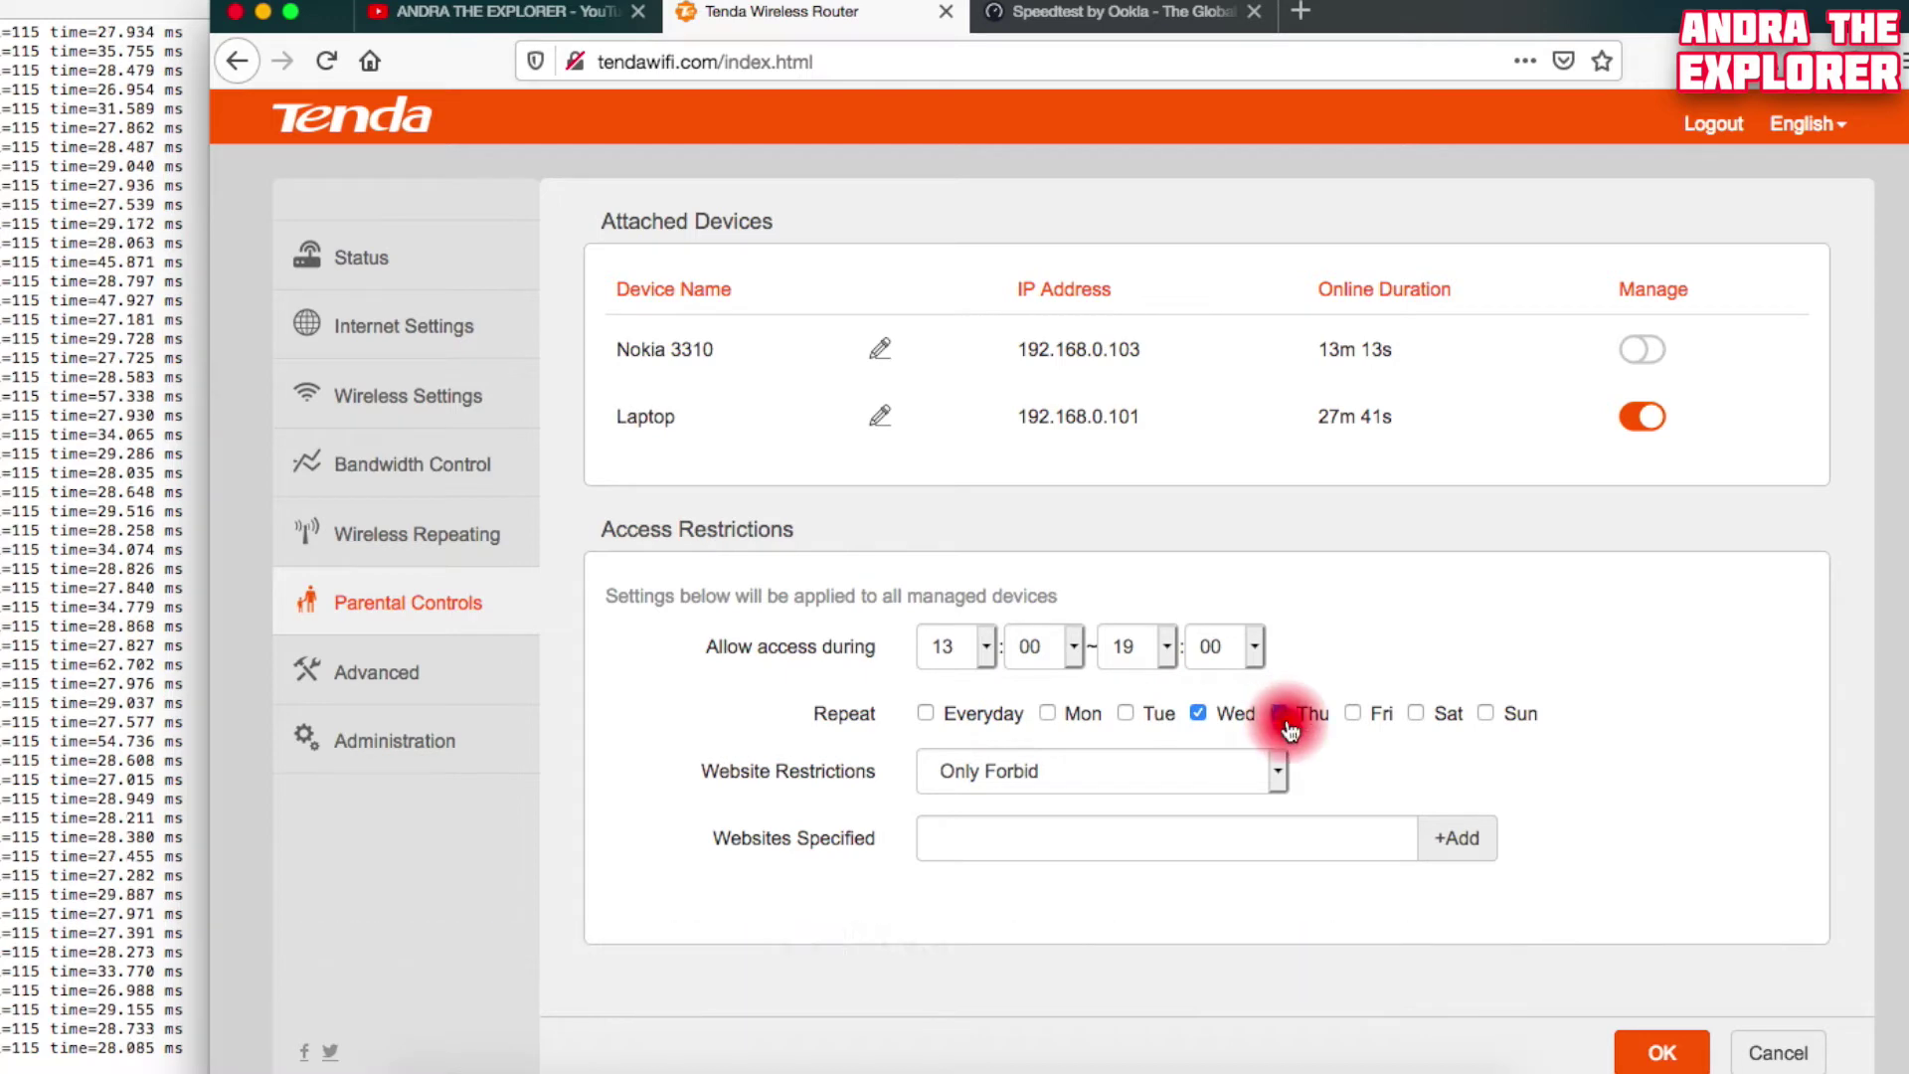
Save the Laptop's 13:00–19:00 Wednesday/Thursday schedule and reload the Parental Controls page
click(1659, 1049)
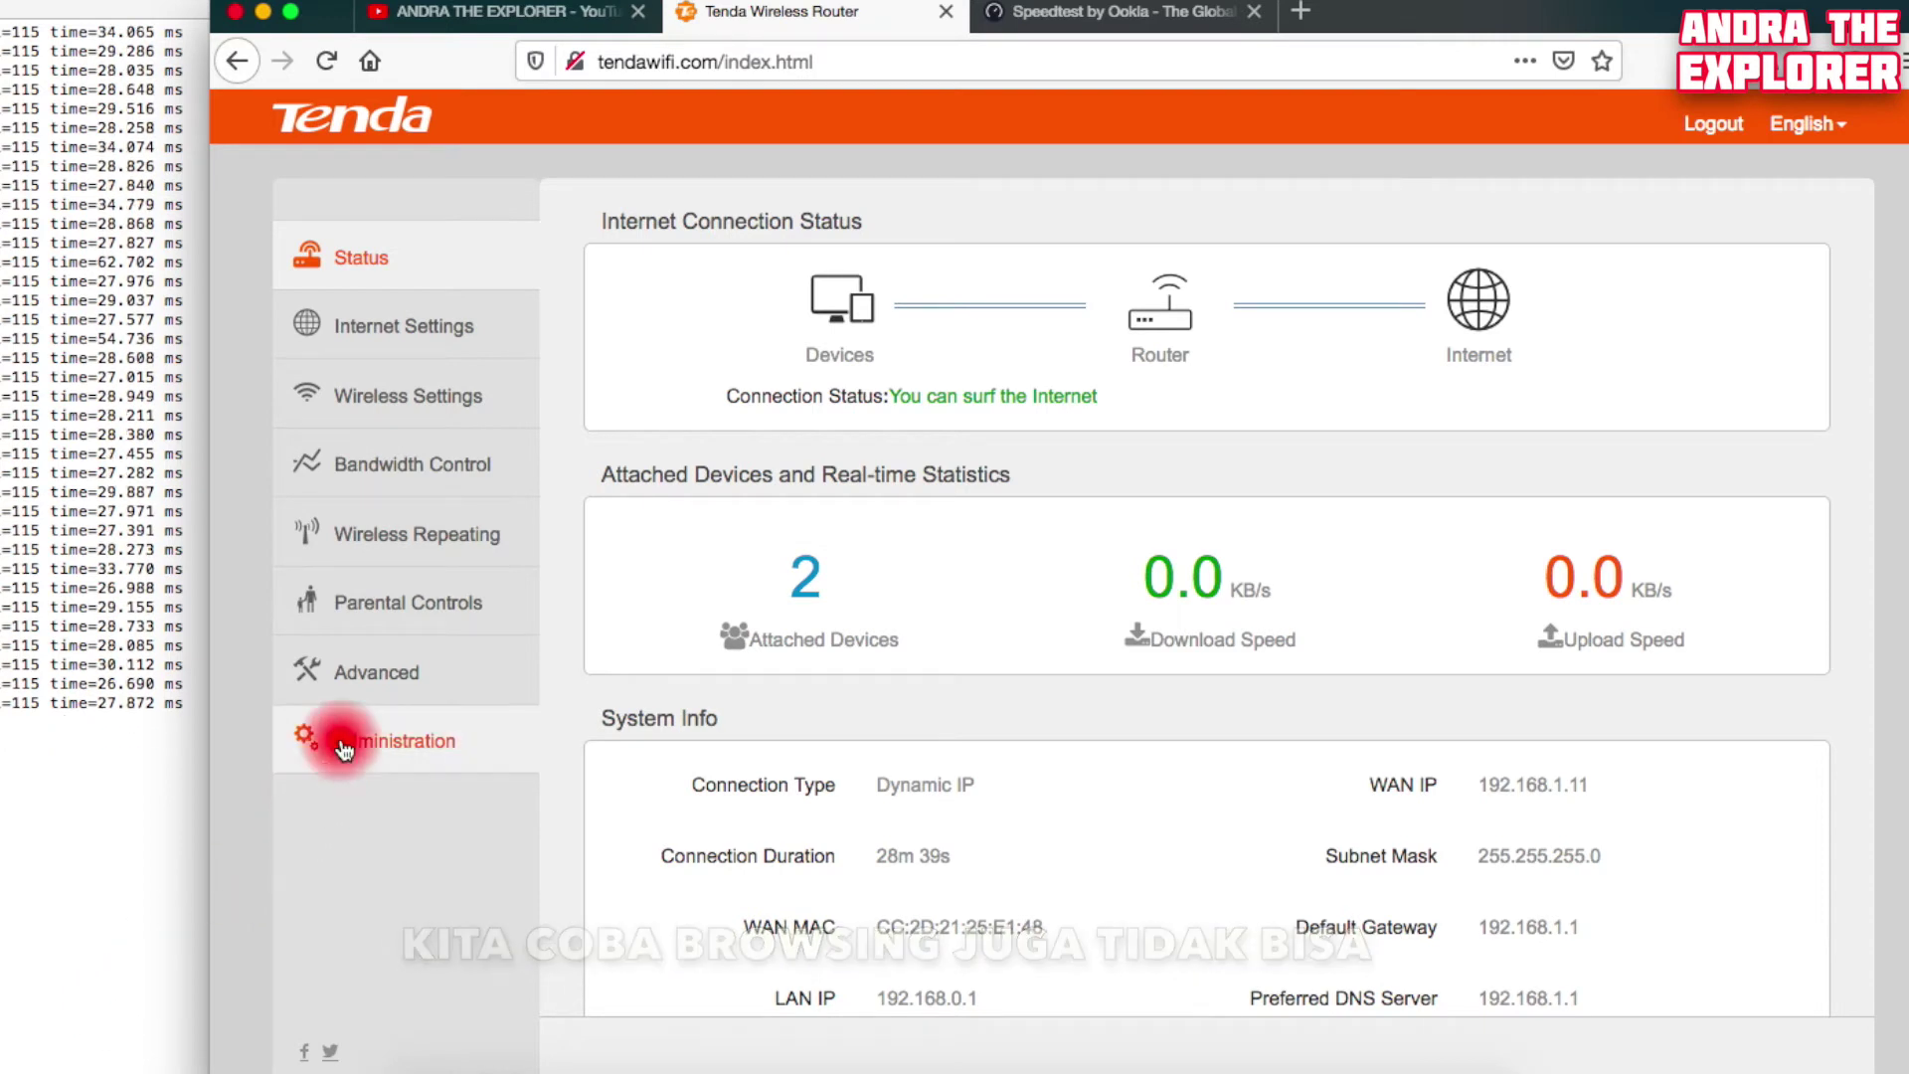
click(437, 603)
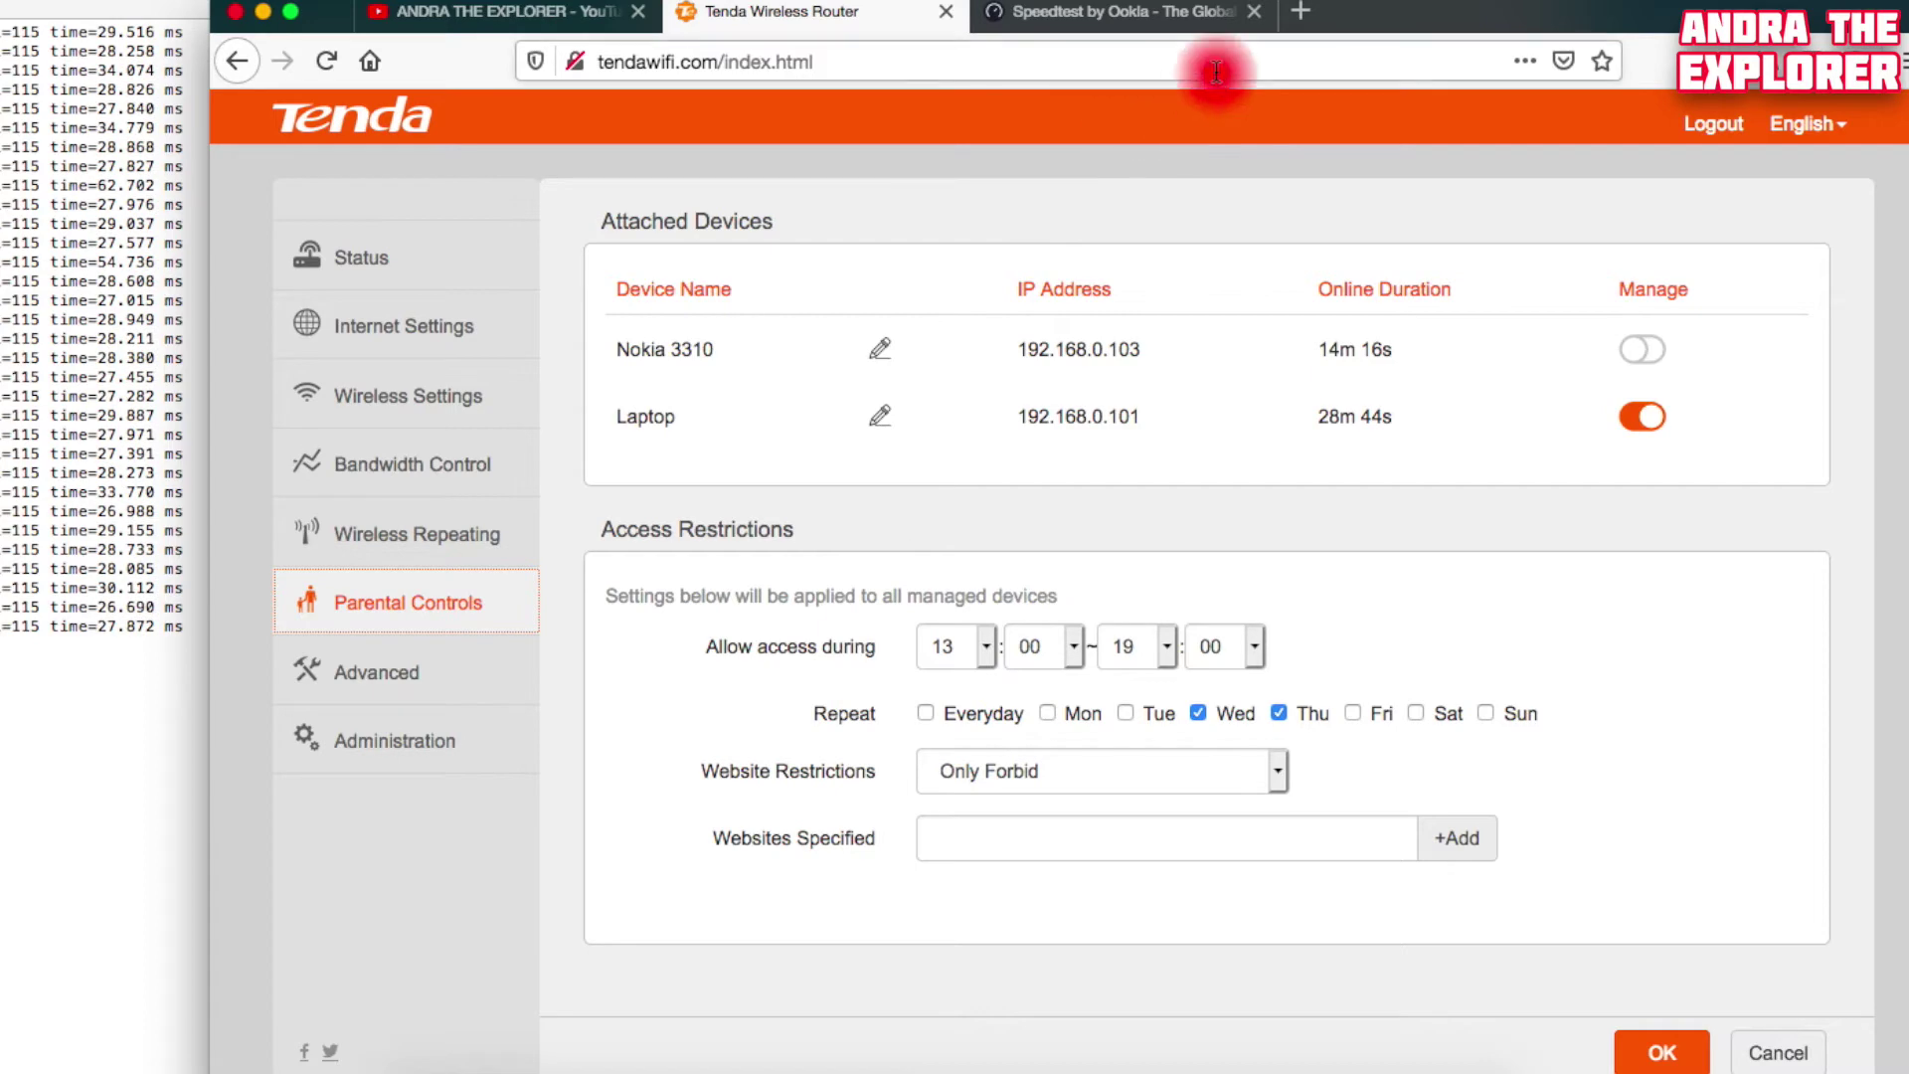
Try loading google.com in a new browser tab, then switch back to the router admin tab
click(1297, 22)
text(google)
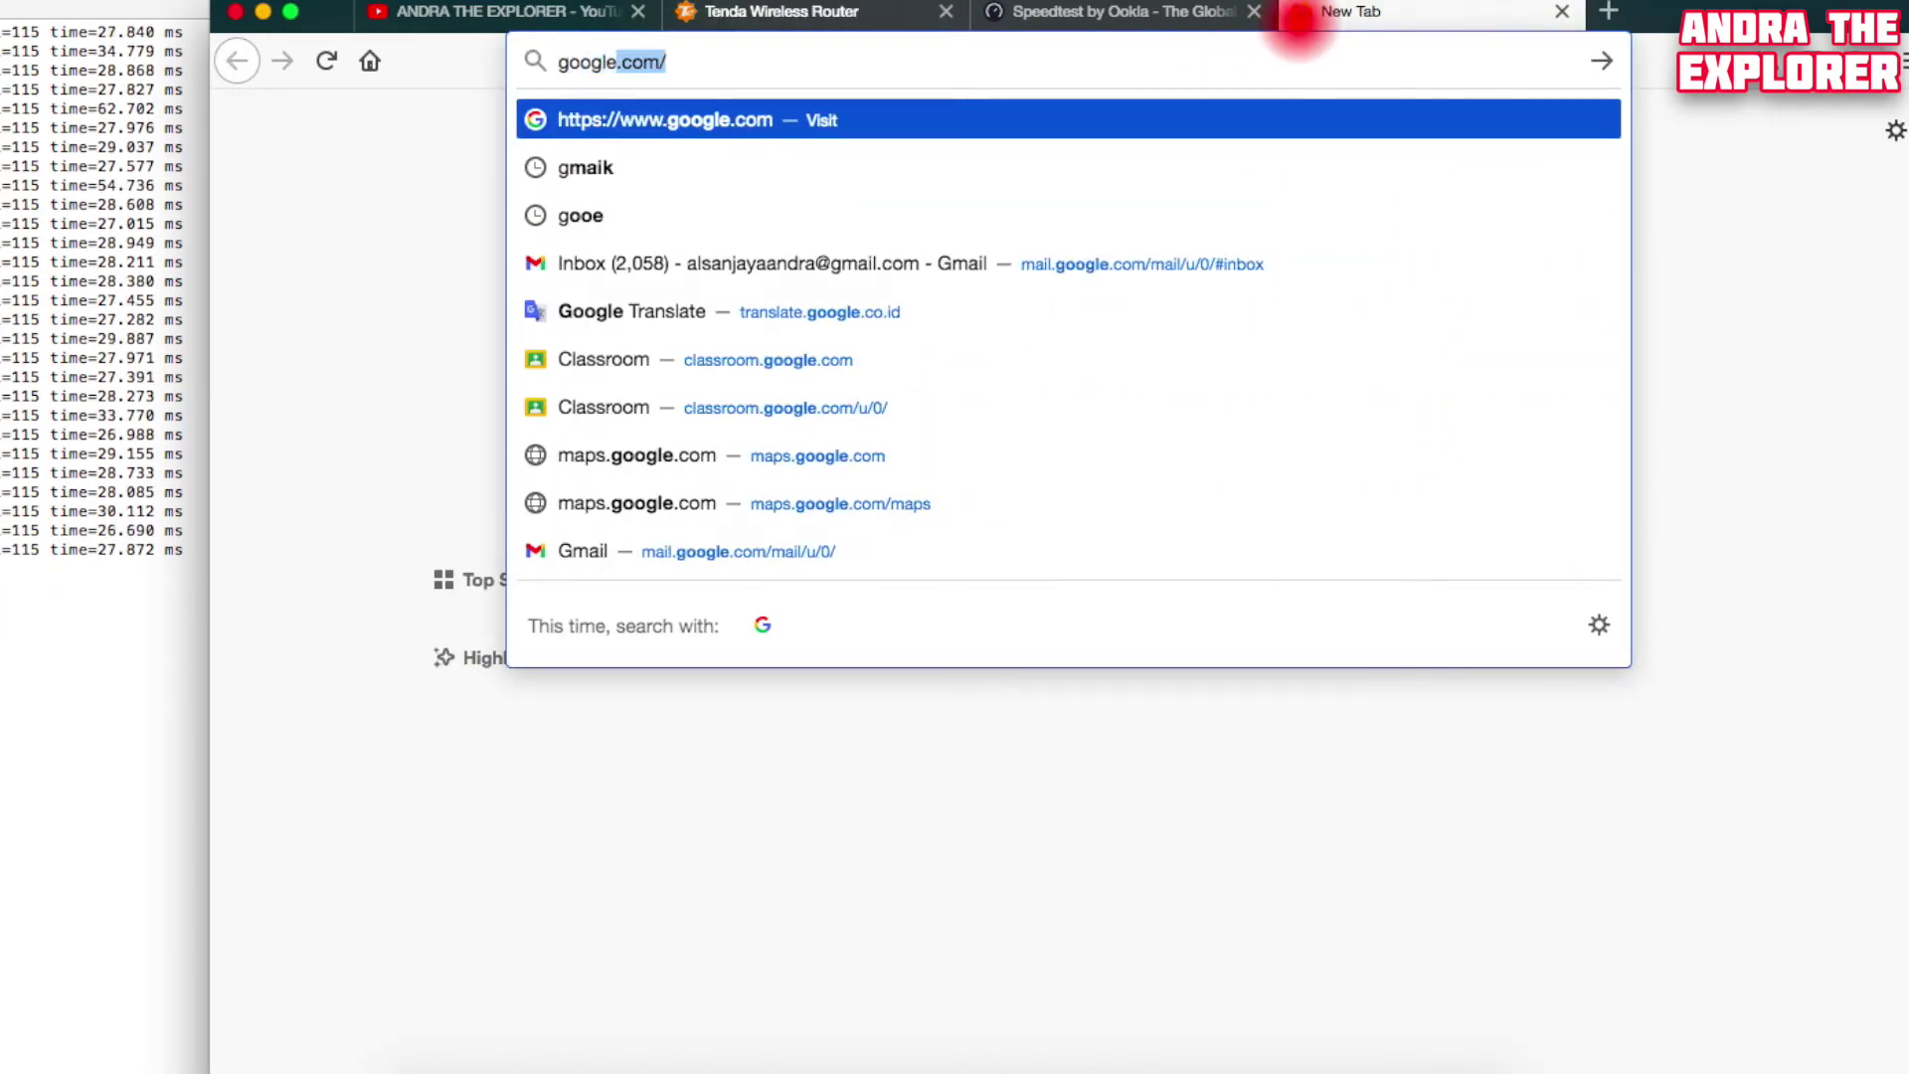
key(Return)
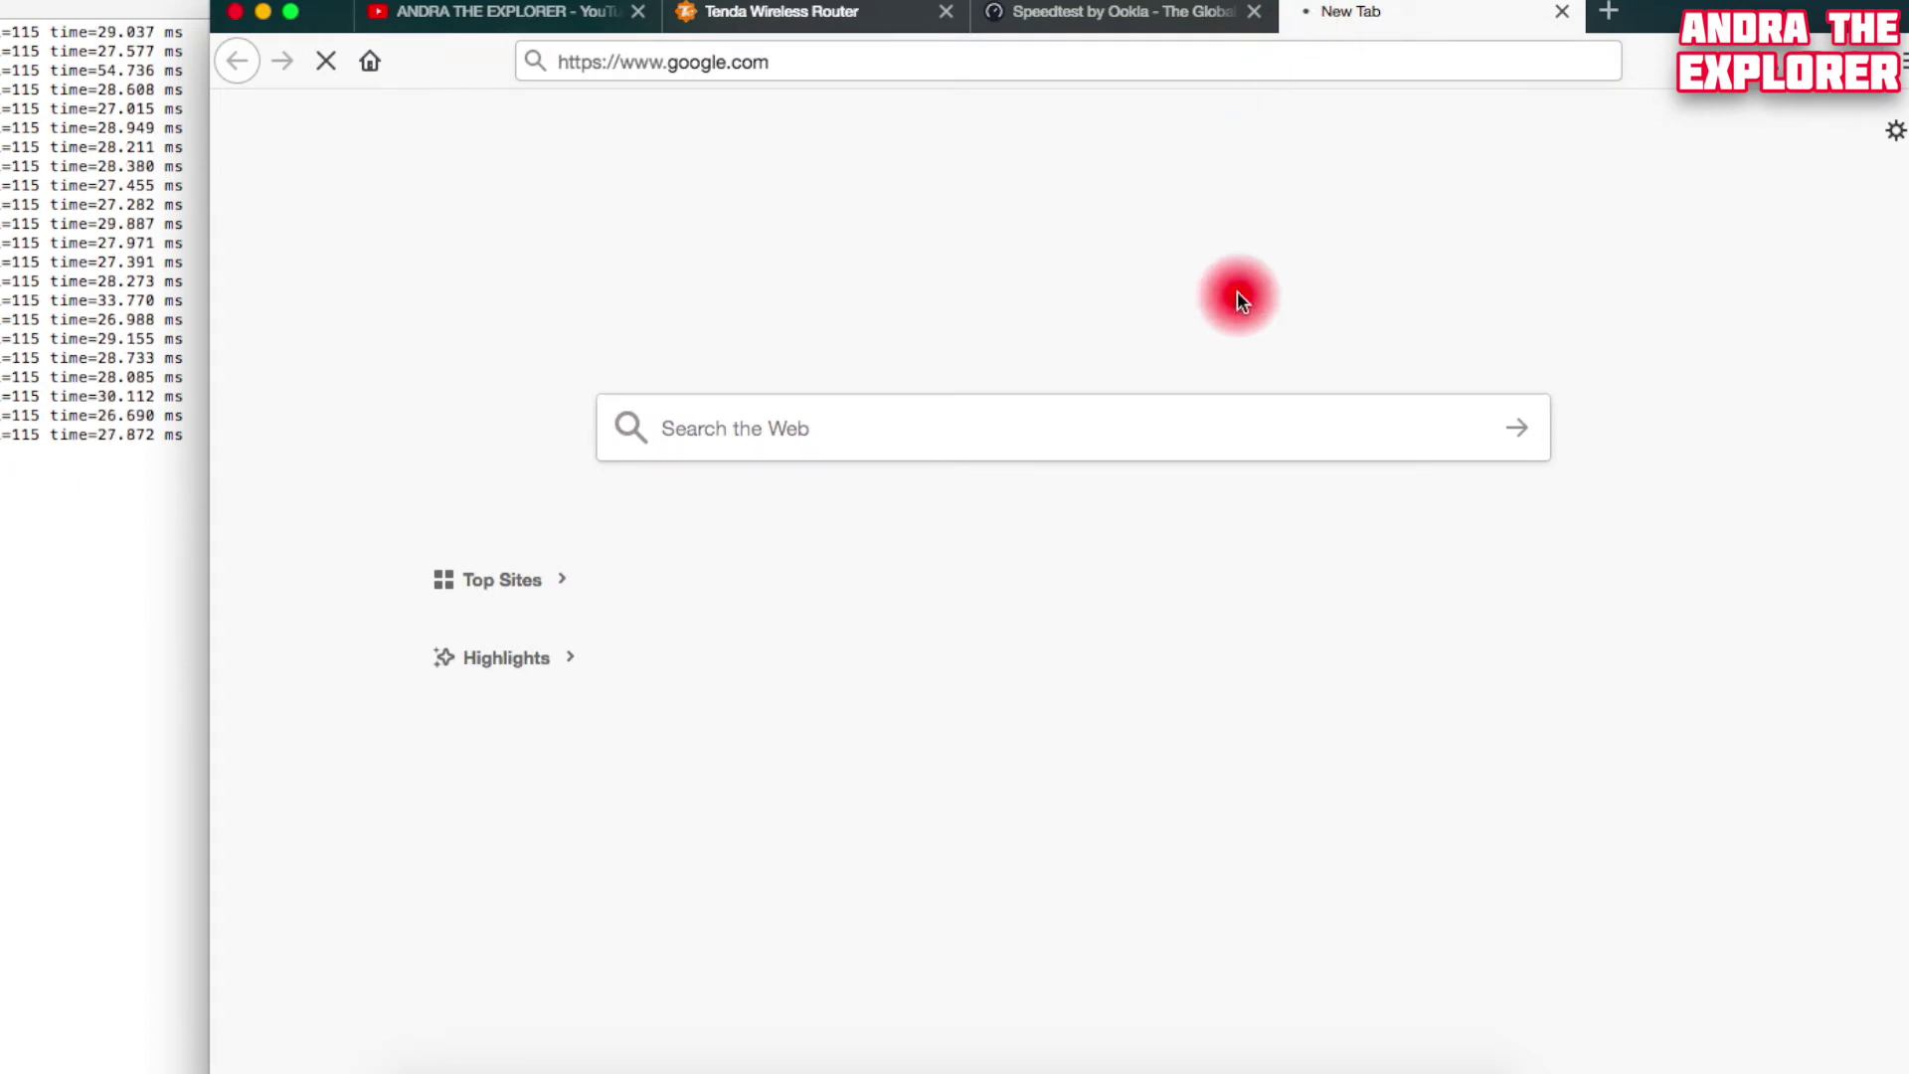
click(850, 20)
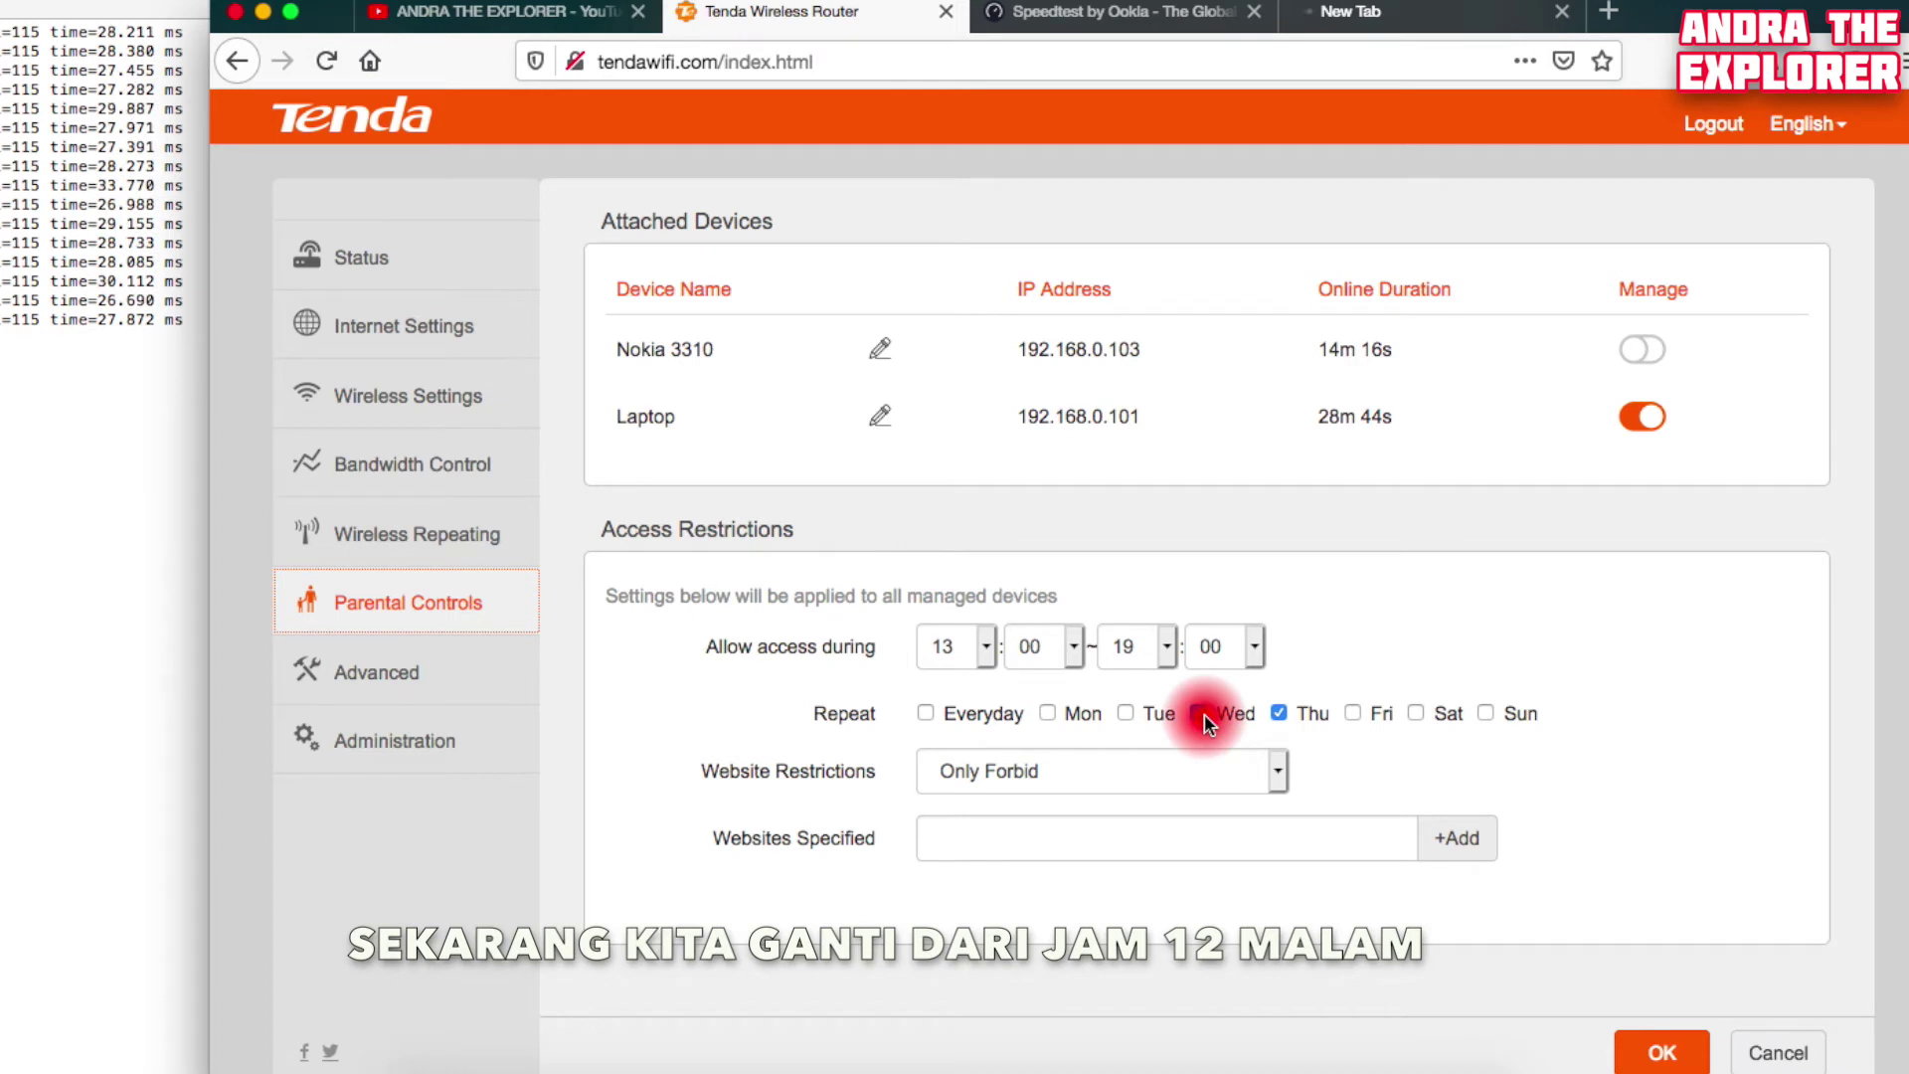
Move the access start hour to 00 so the window runs 00:00–19:00, and save
click(989, 648)
click(962, 320)
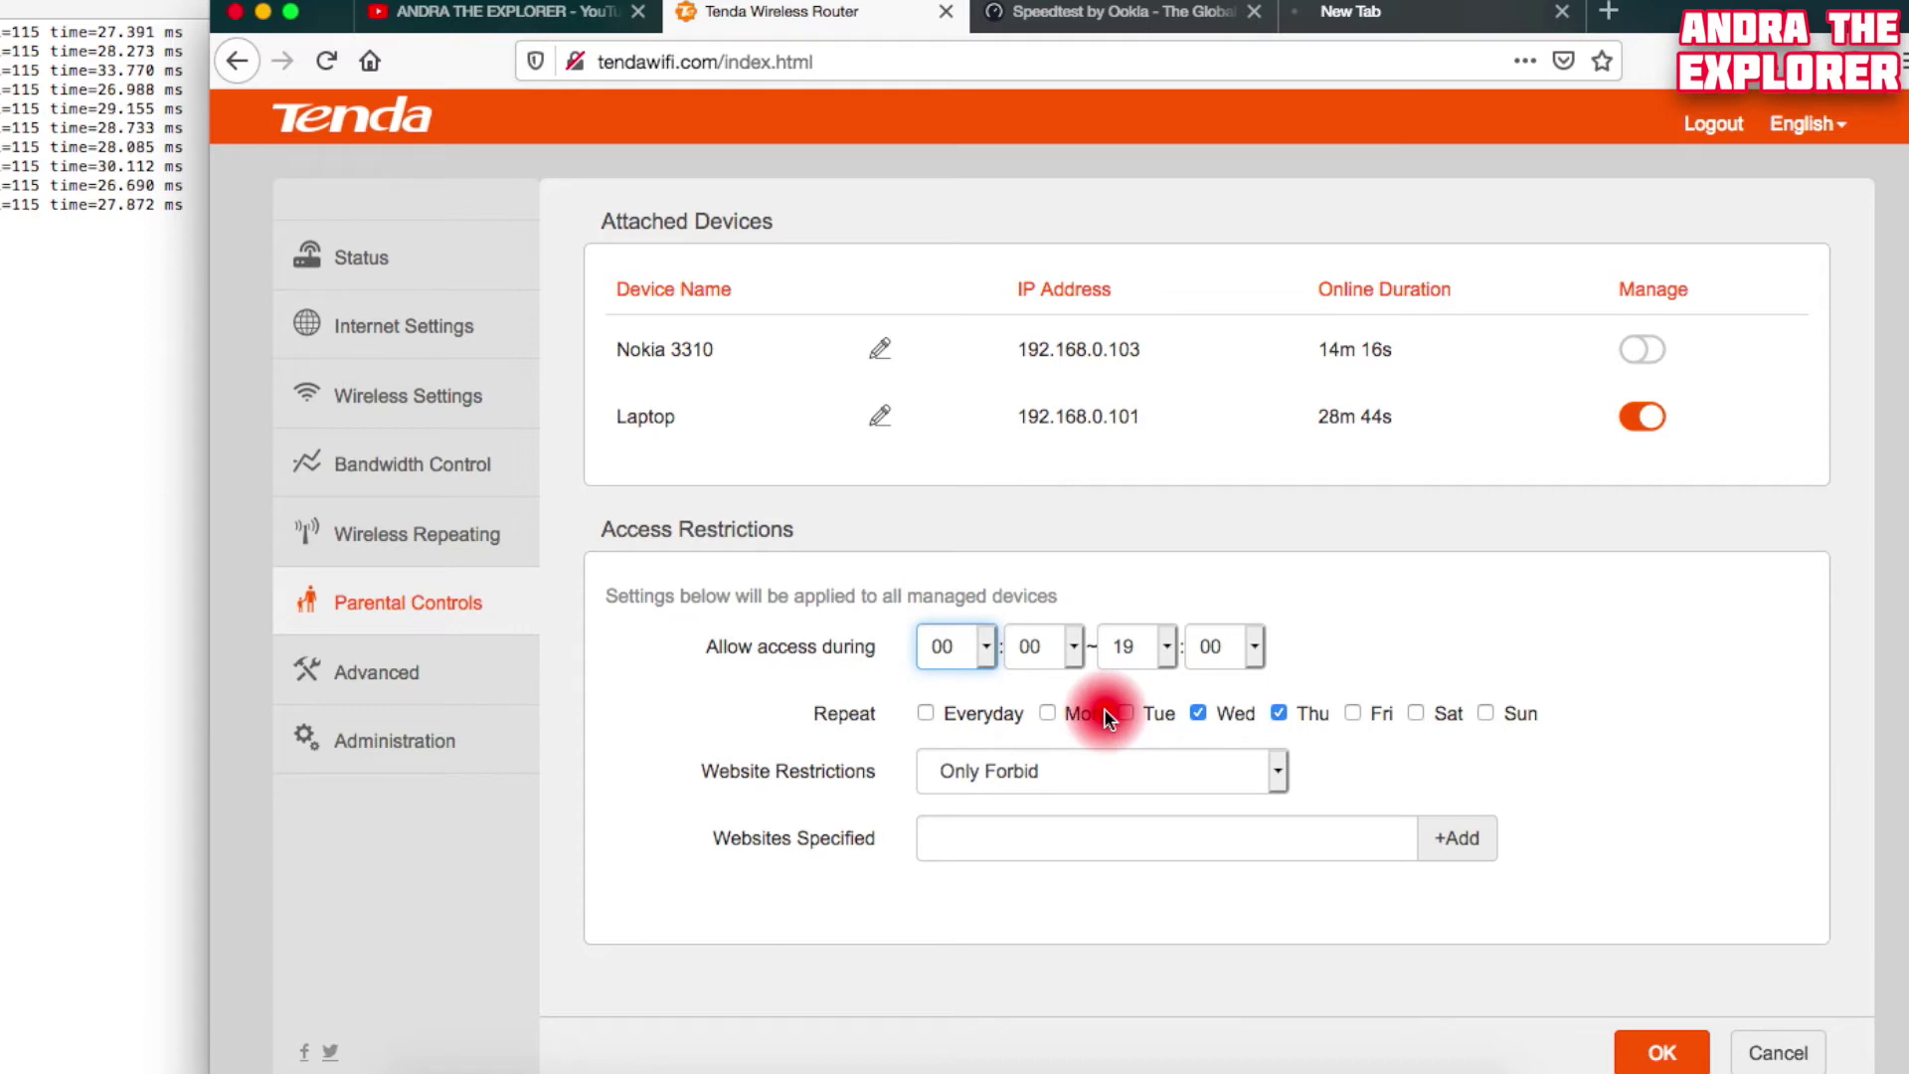
click(1668, 1056)
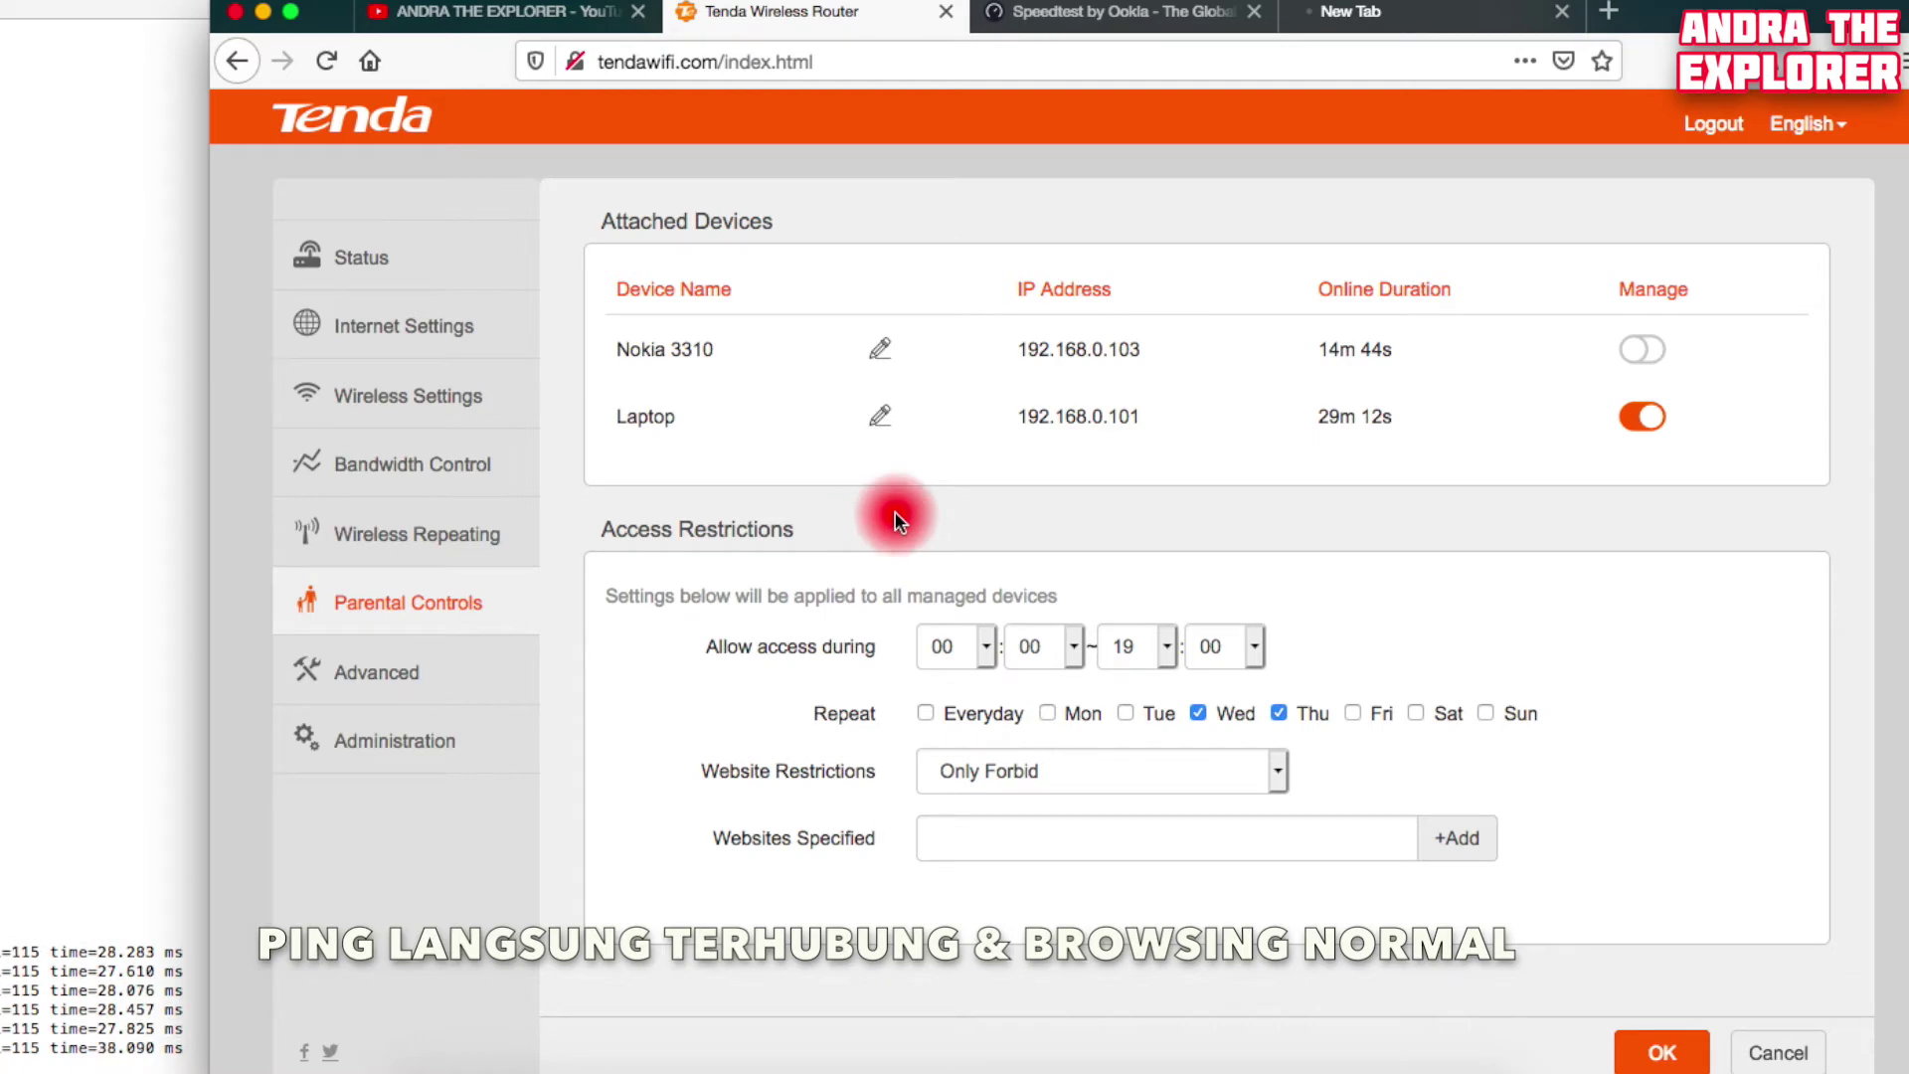
Reload google.com in the new tab to confirm it opens, then return to the router admin tab
click(1387, 16)
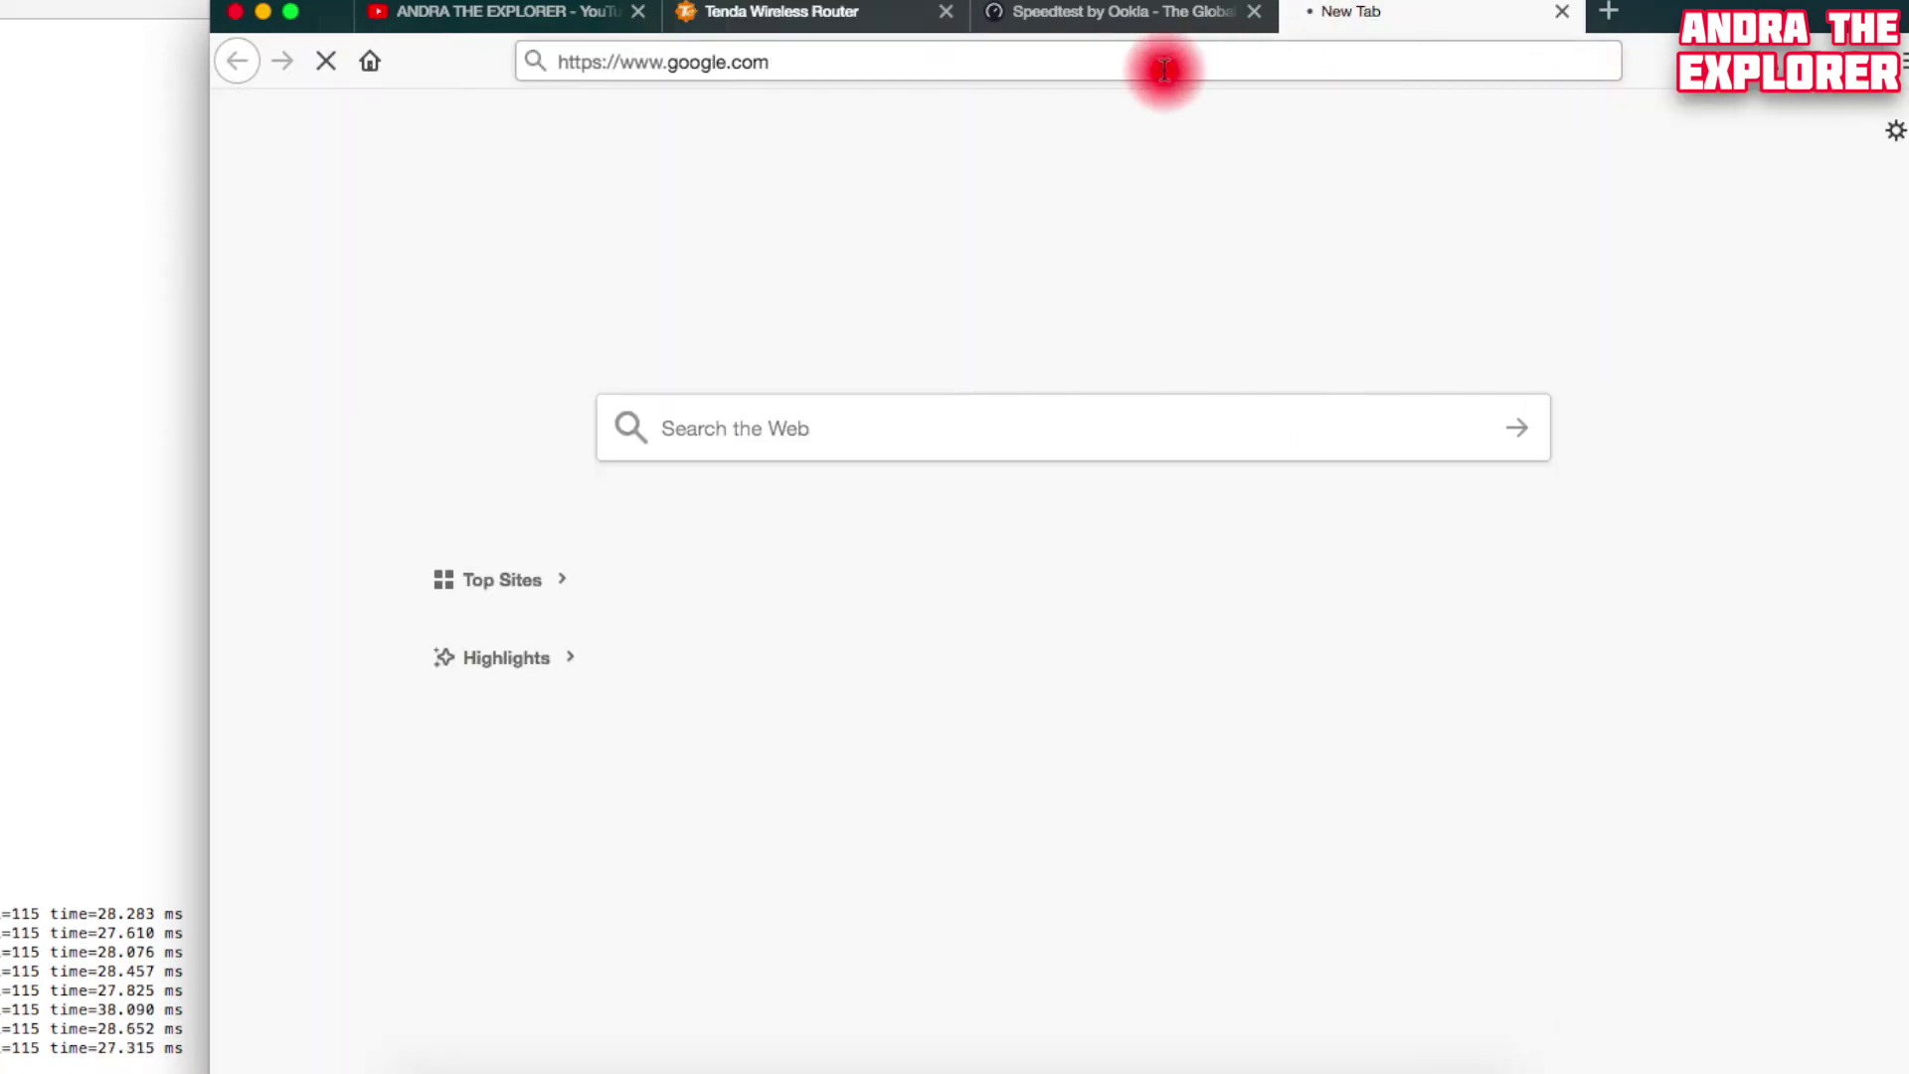
click(1165, 70)
key(Return)
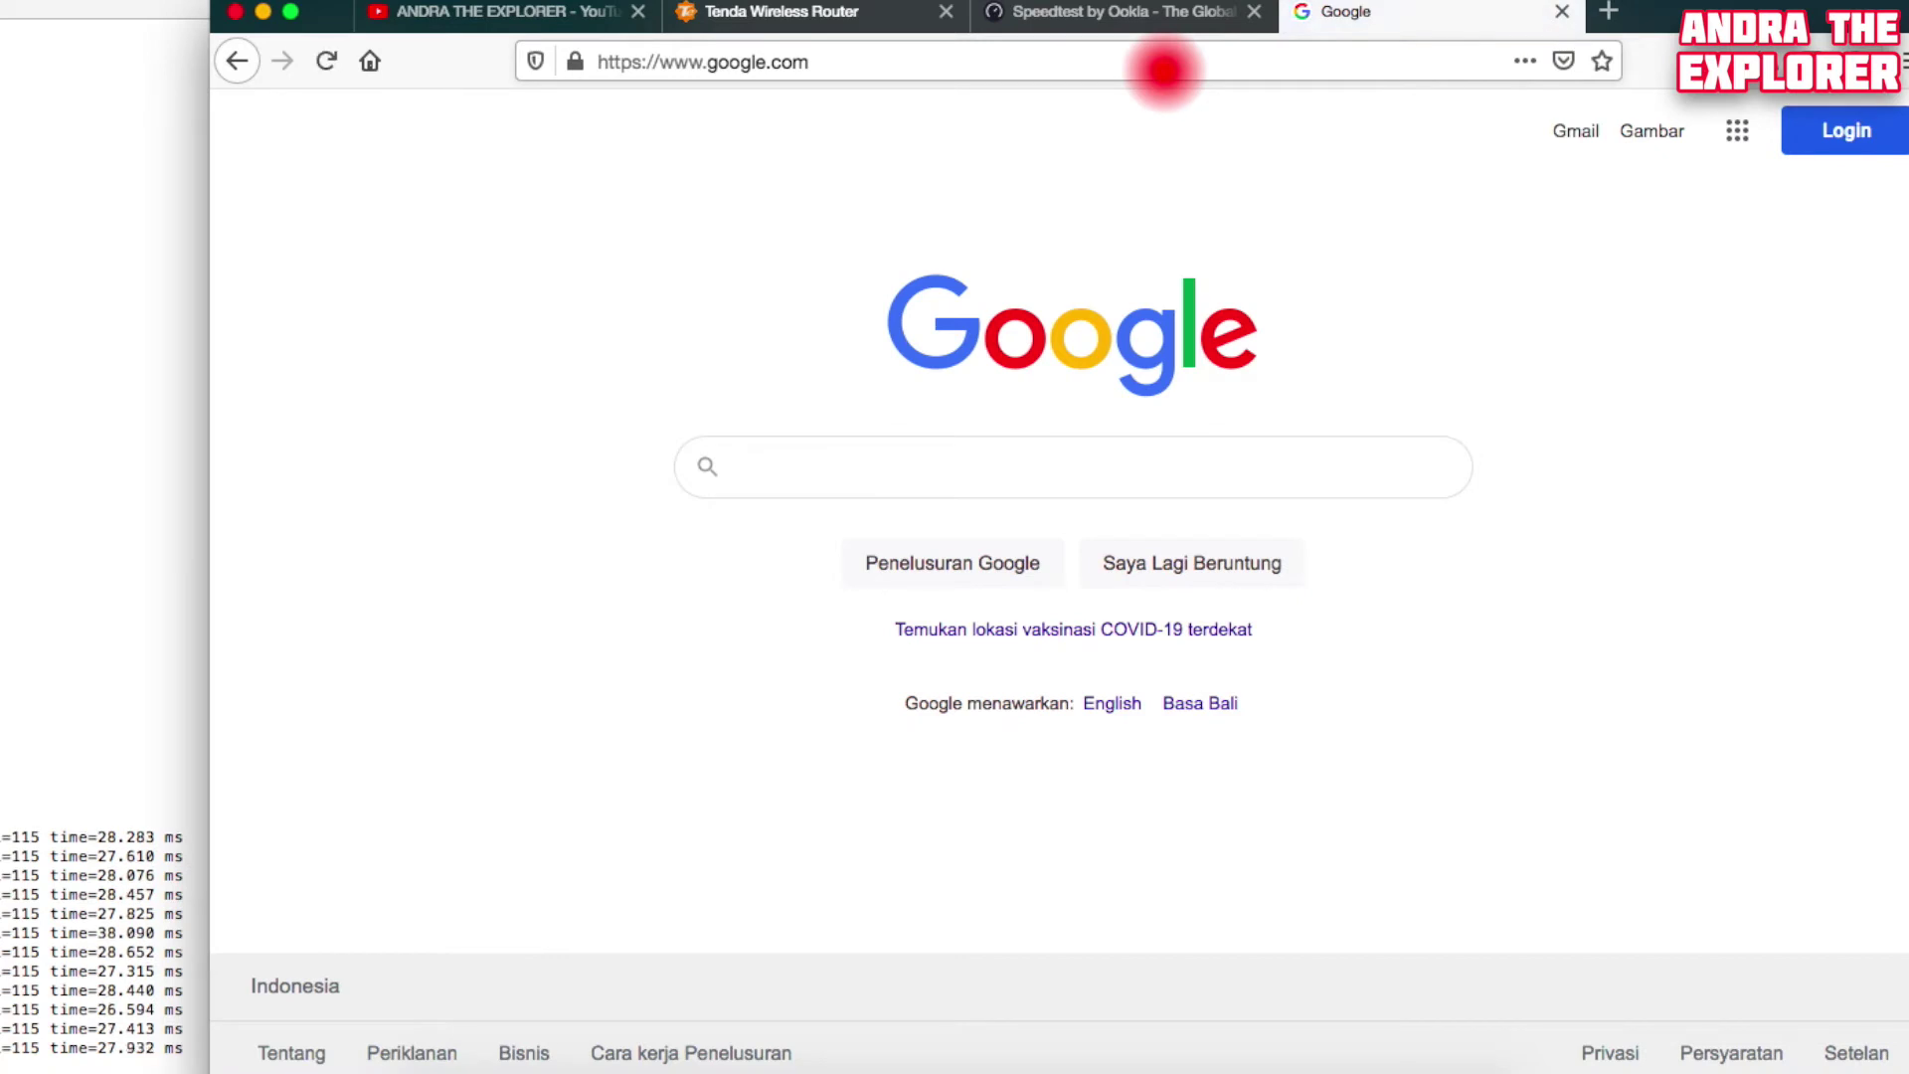
click(854, 14)
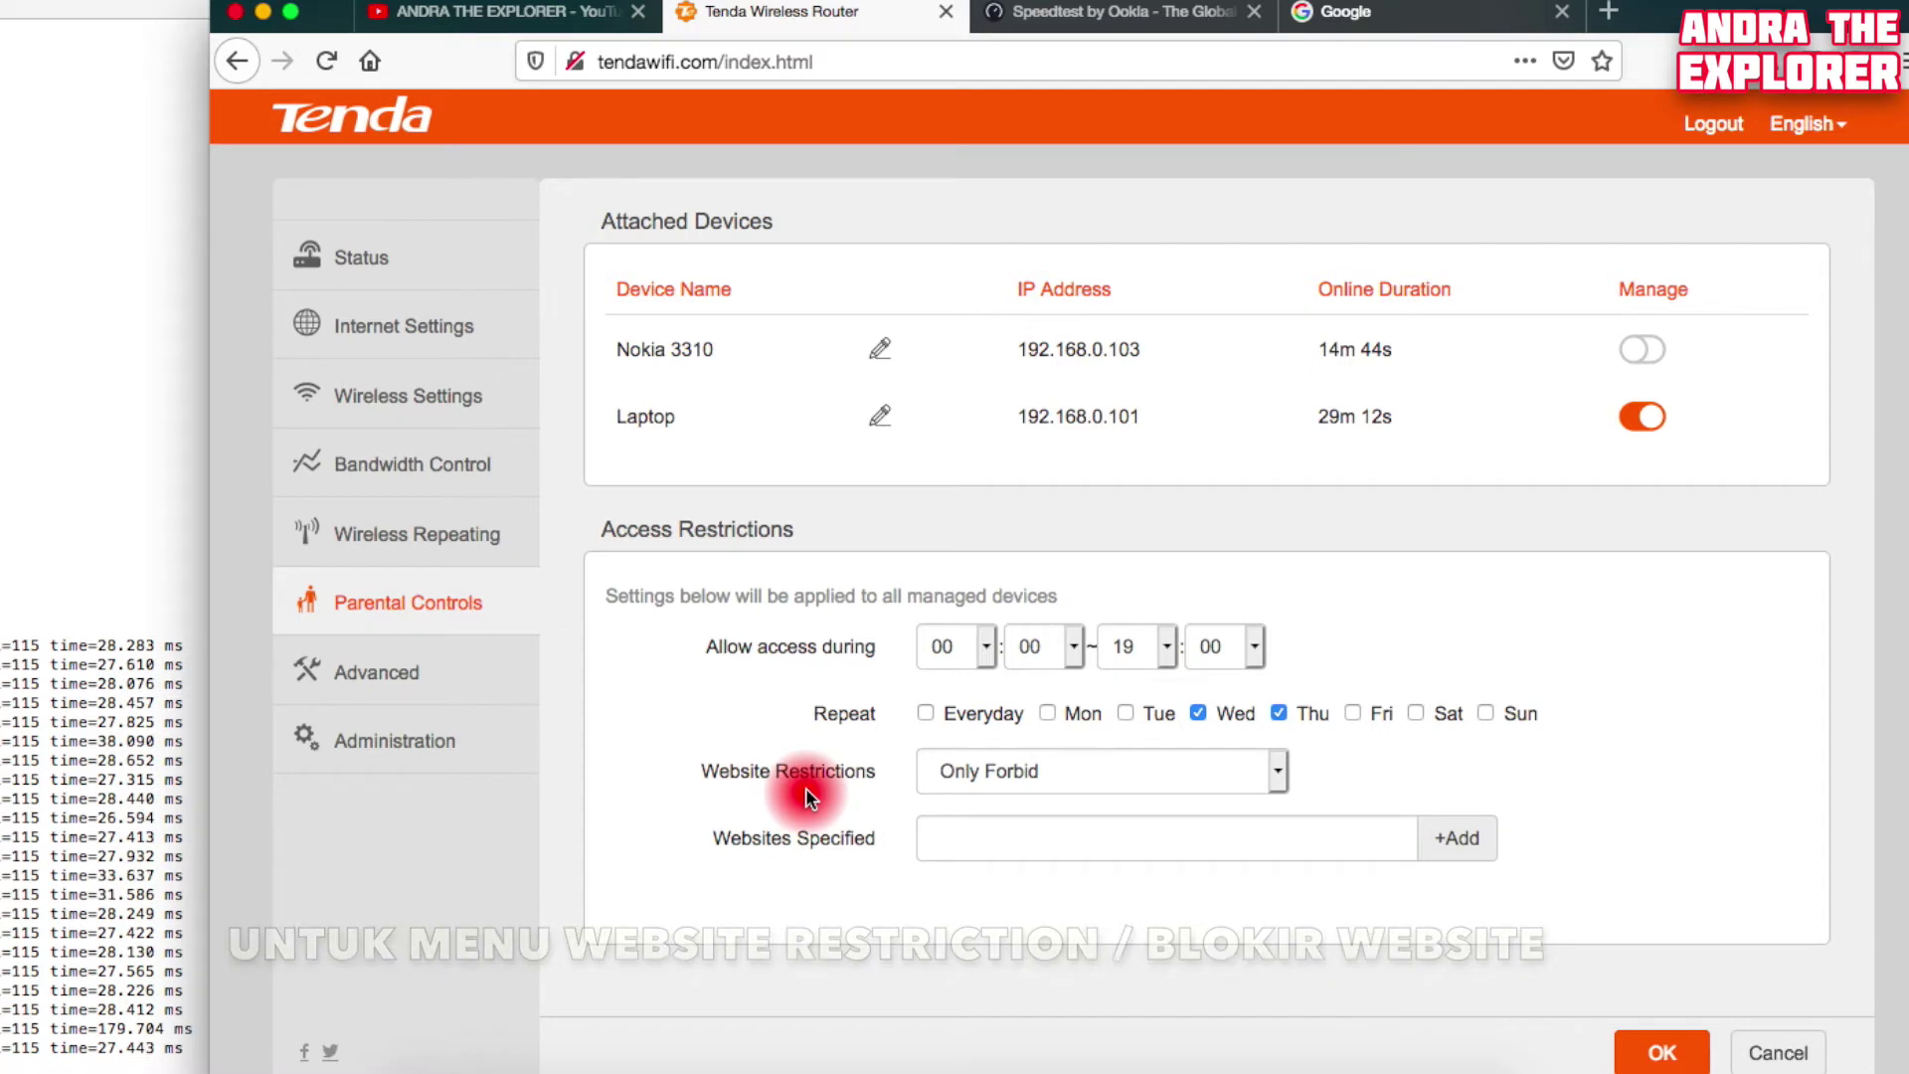
Add facebook.com to the Only Forbid website restriction list, save it, and return to the Google tab
click(998, 779)
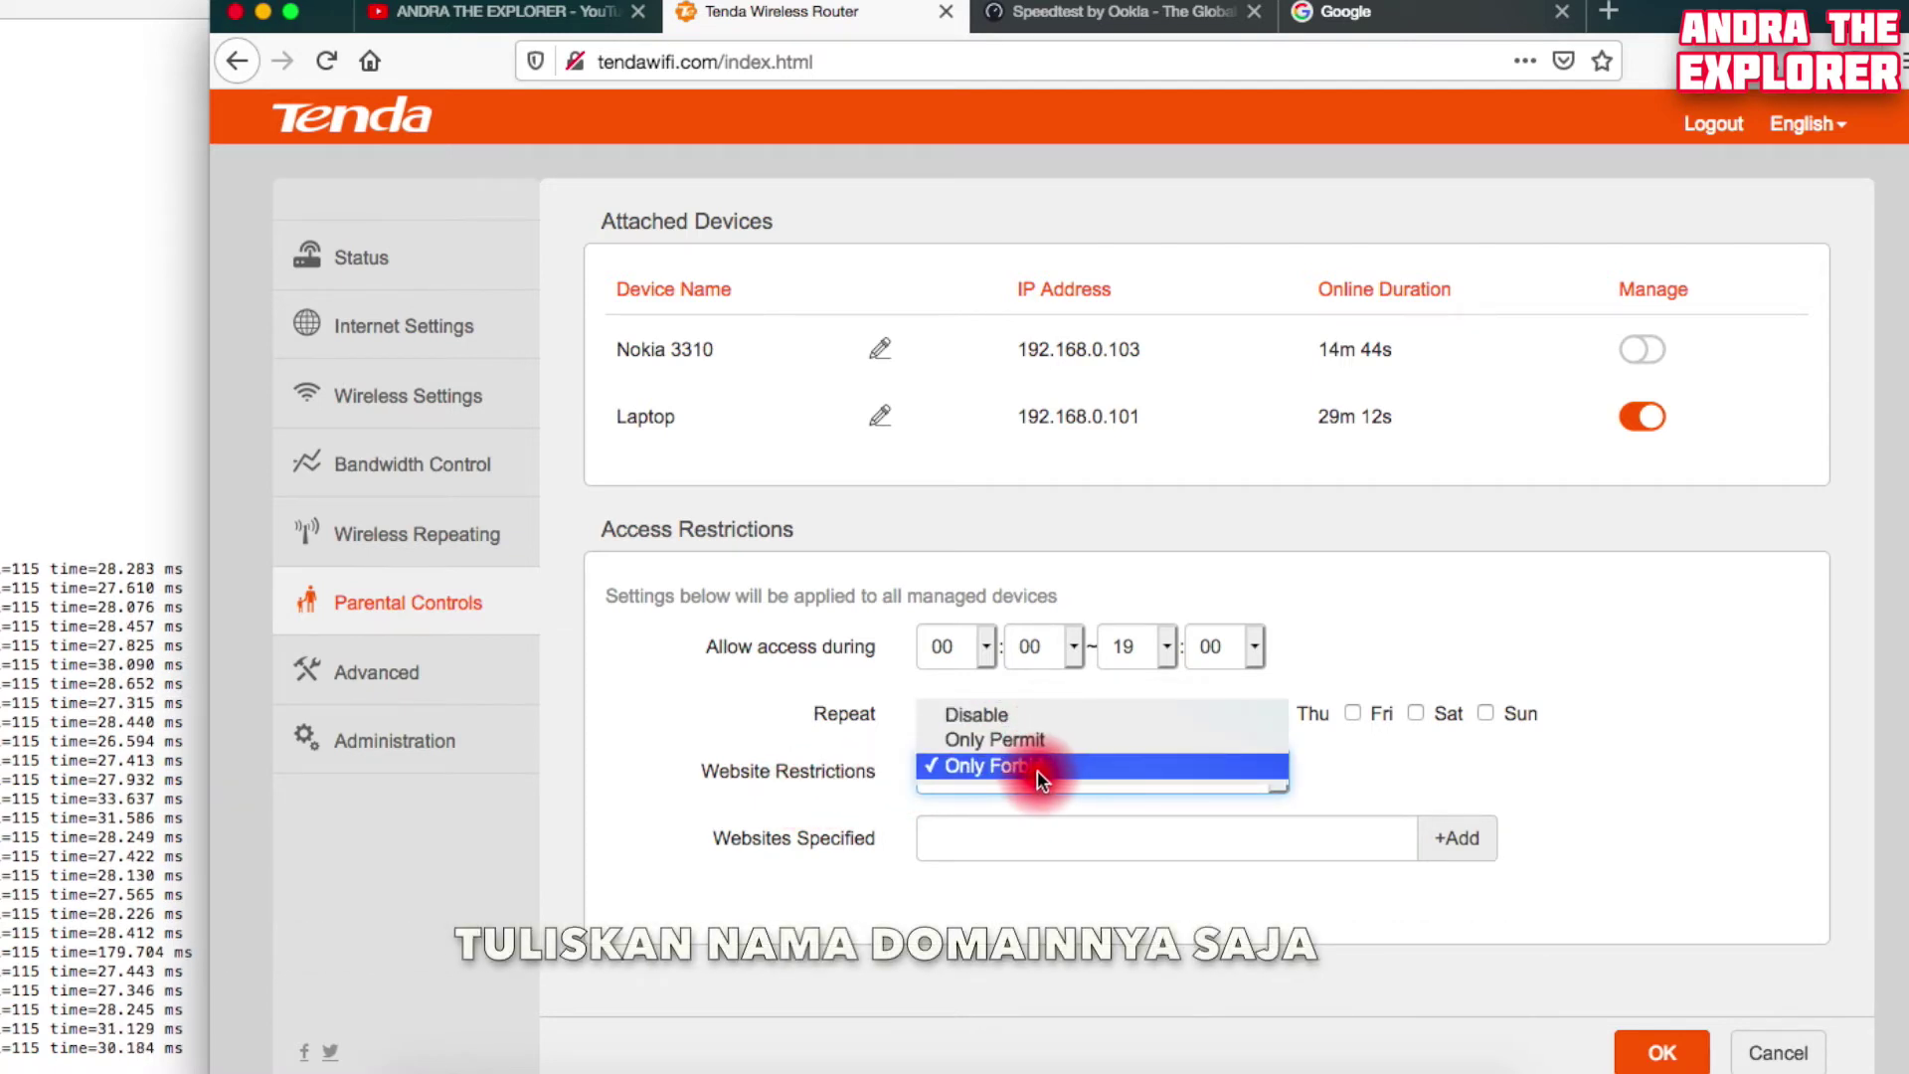
click(1034, 768)
click(1032, 838)
text(facebook.com)
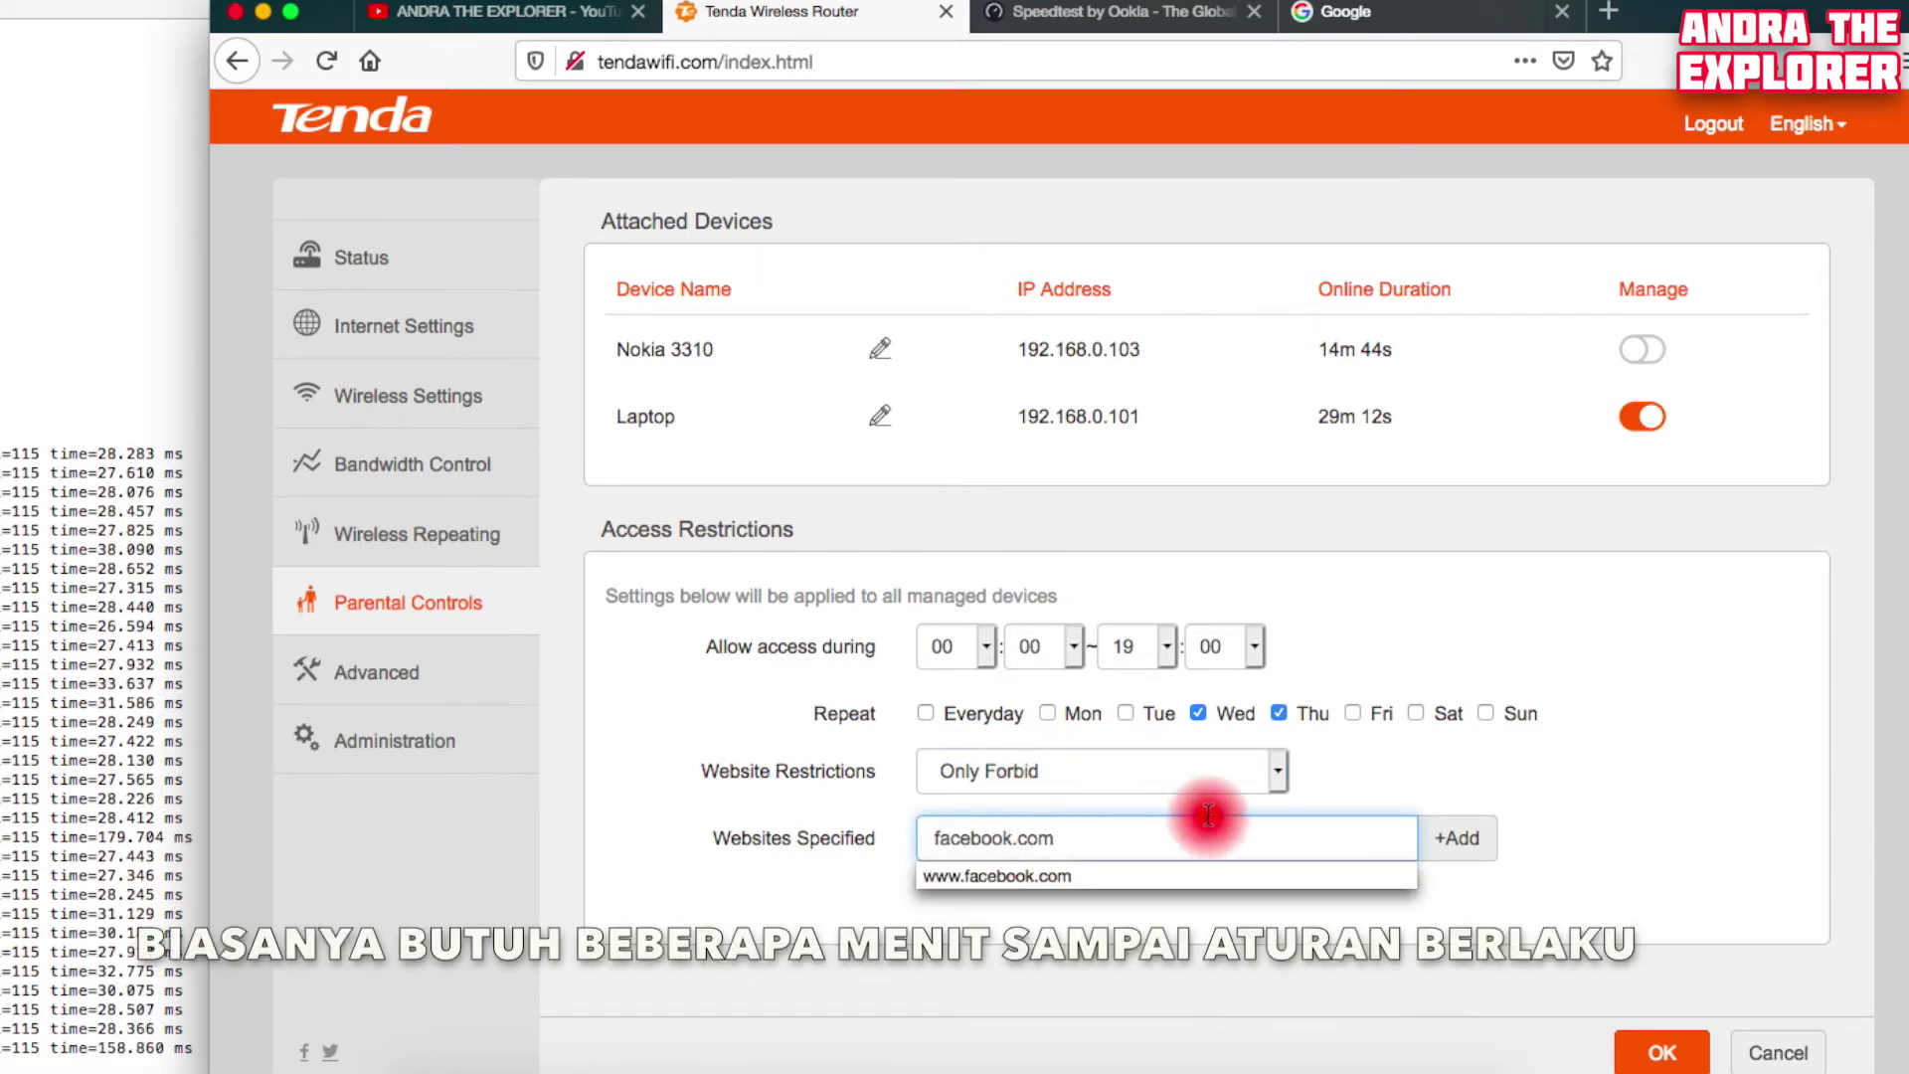
click(1481, 840)
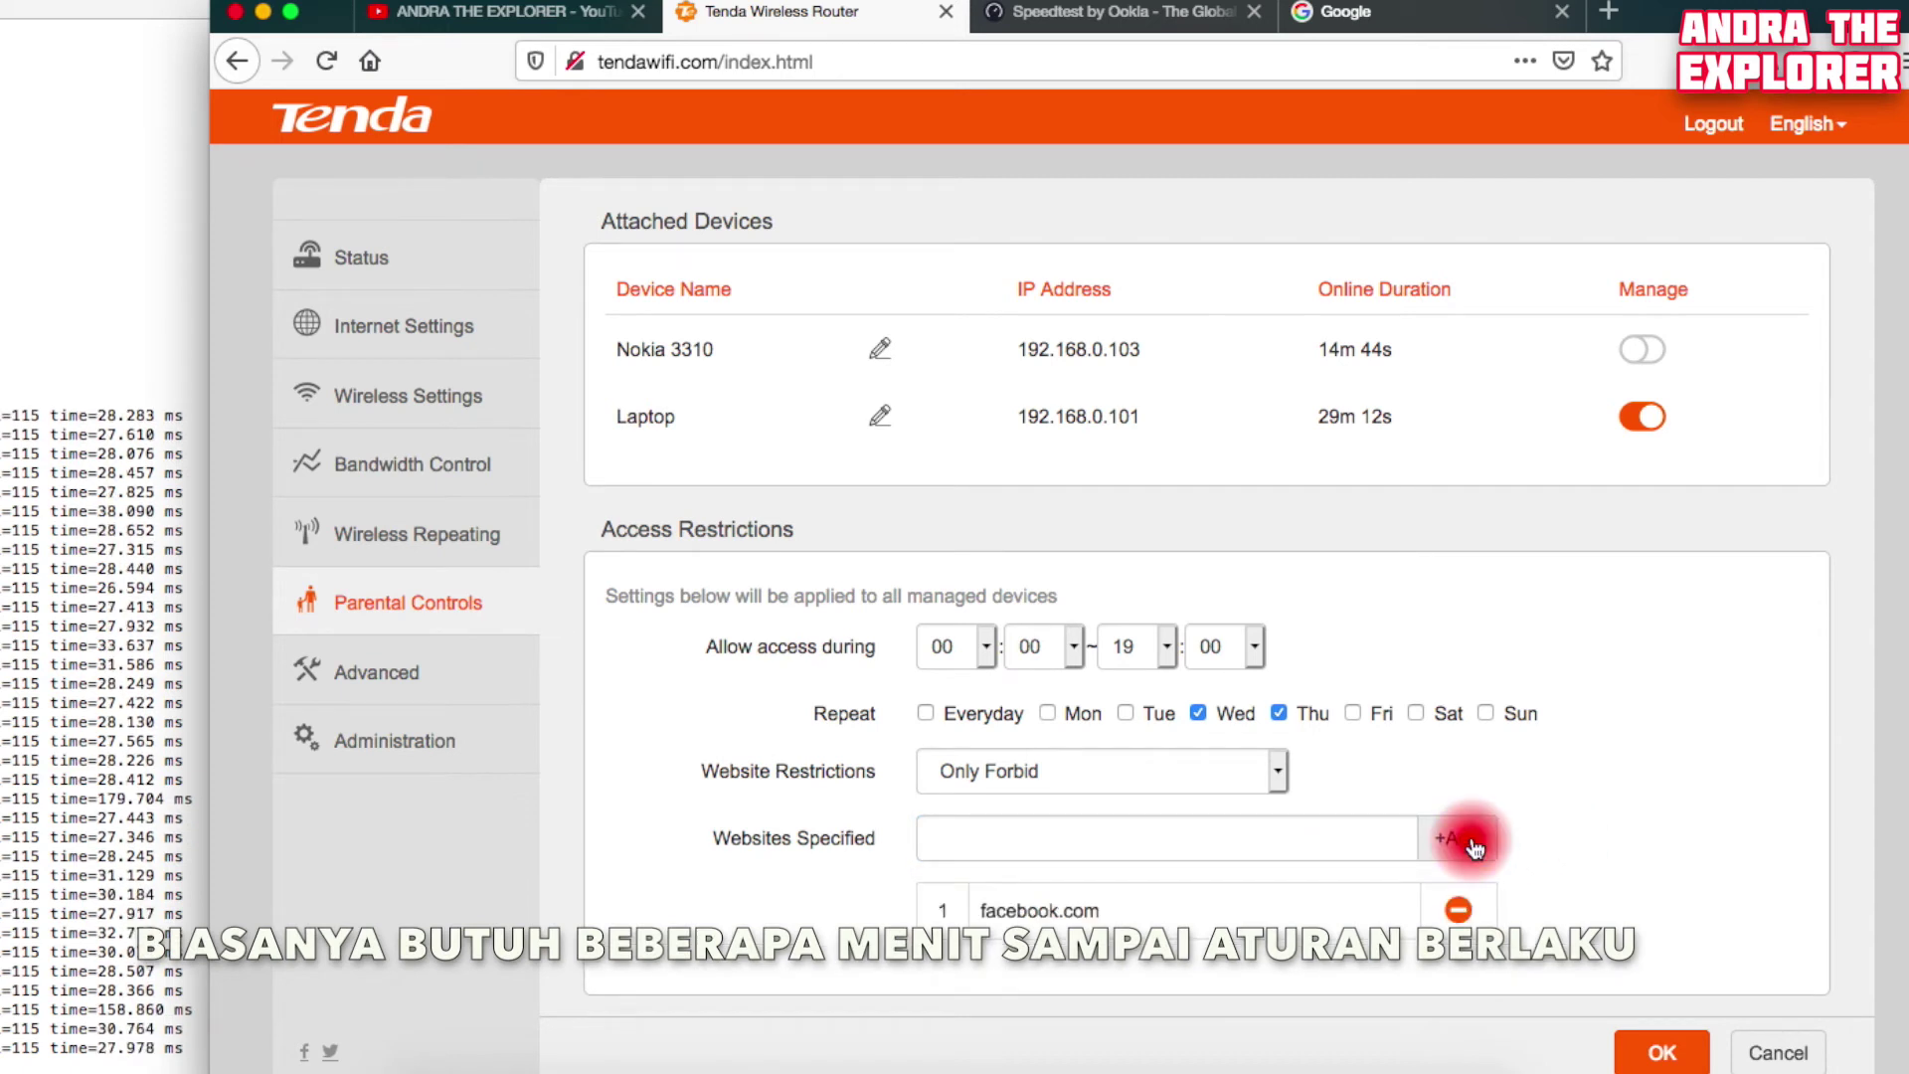
click(1647, 1046)
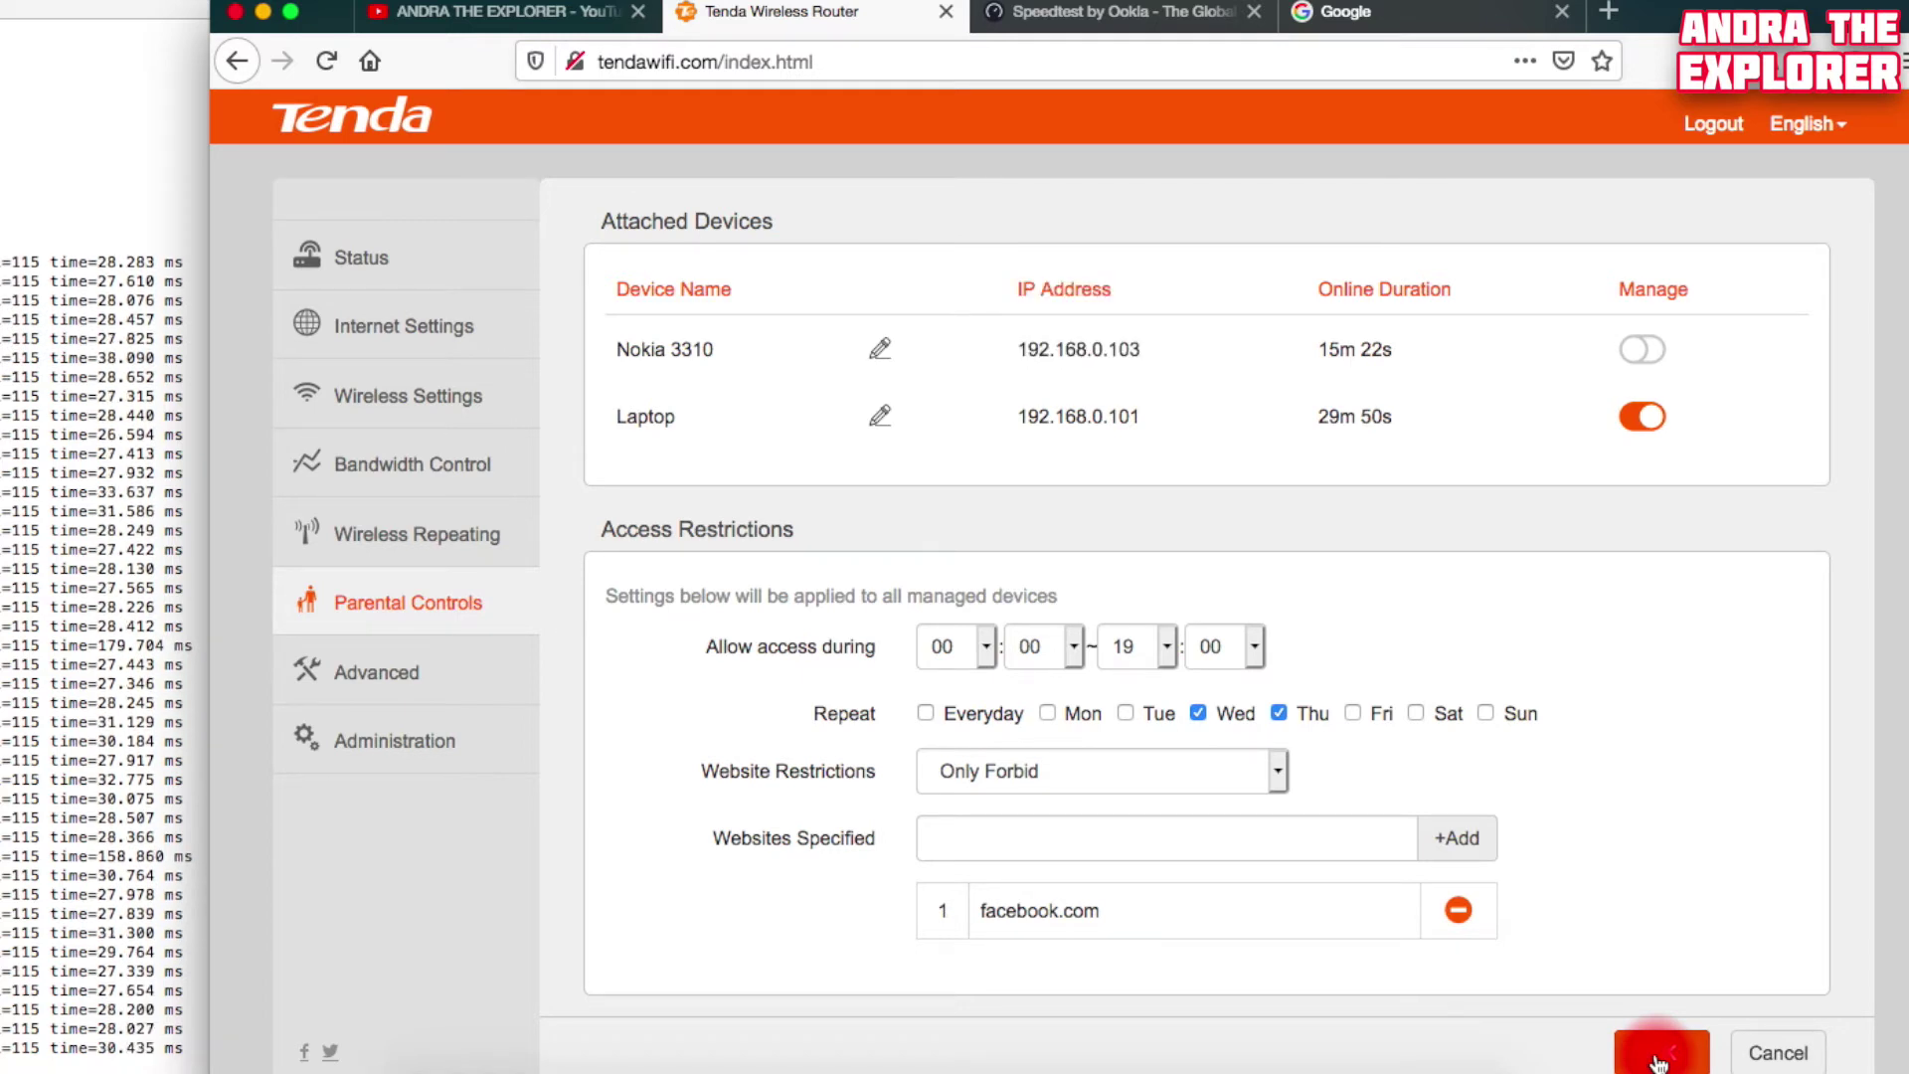
click(1458, 15)
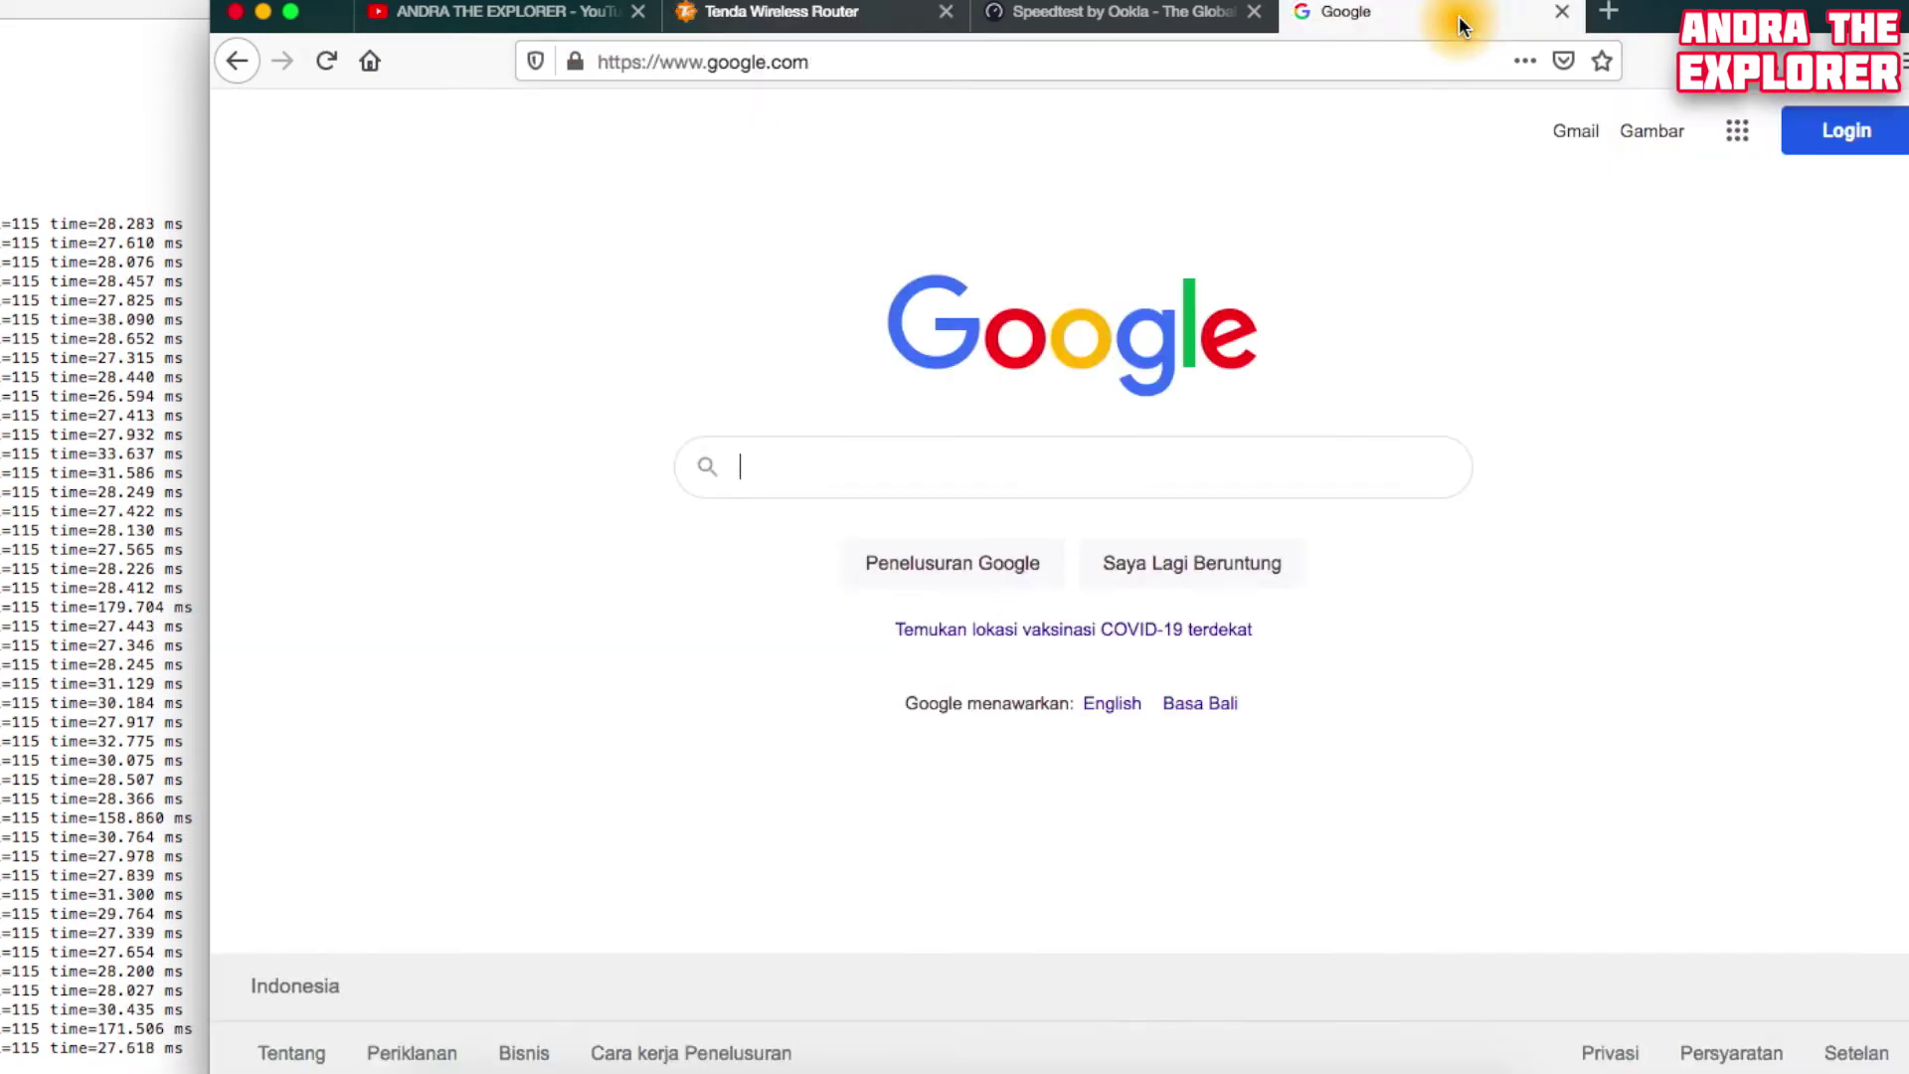
Test the block by loading facebook.com in Firefox, then return to the router admin tab
click(1280, 61)
text(facebook.com/)
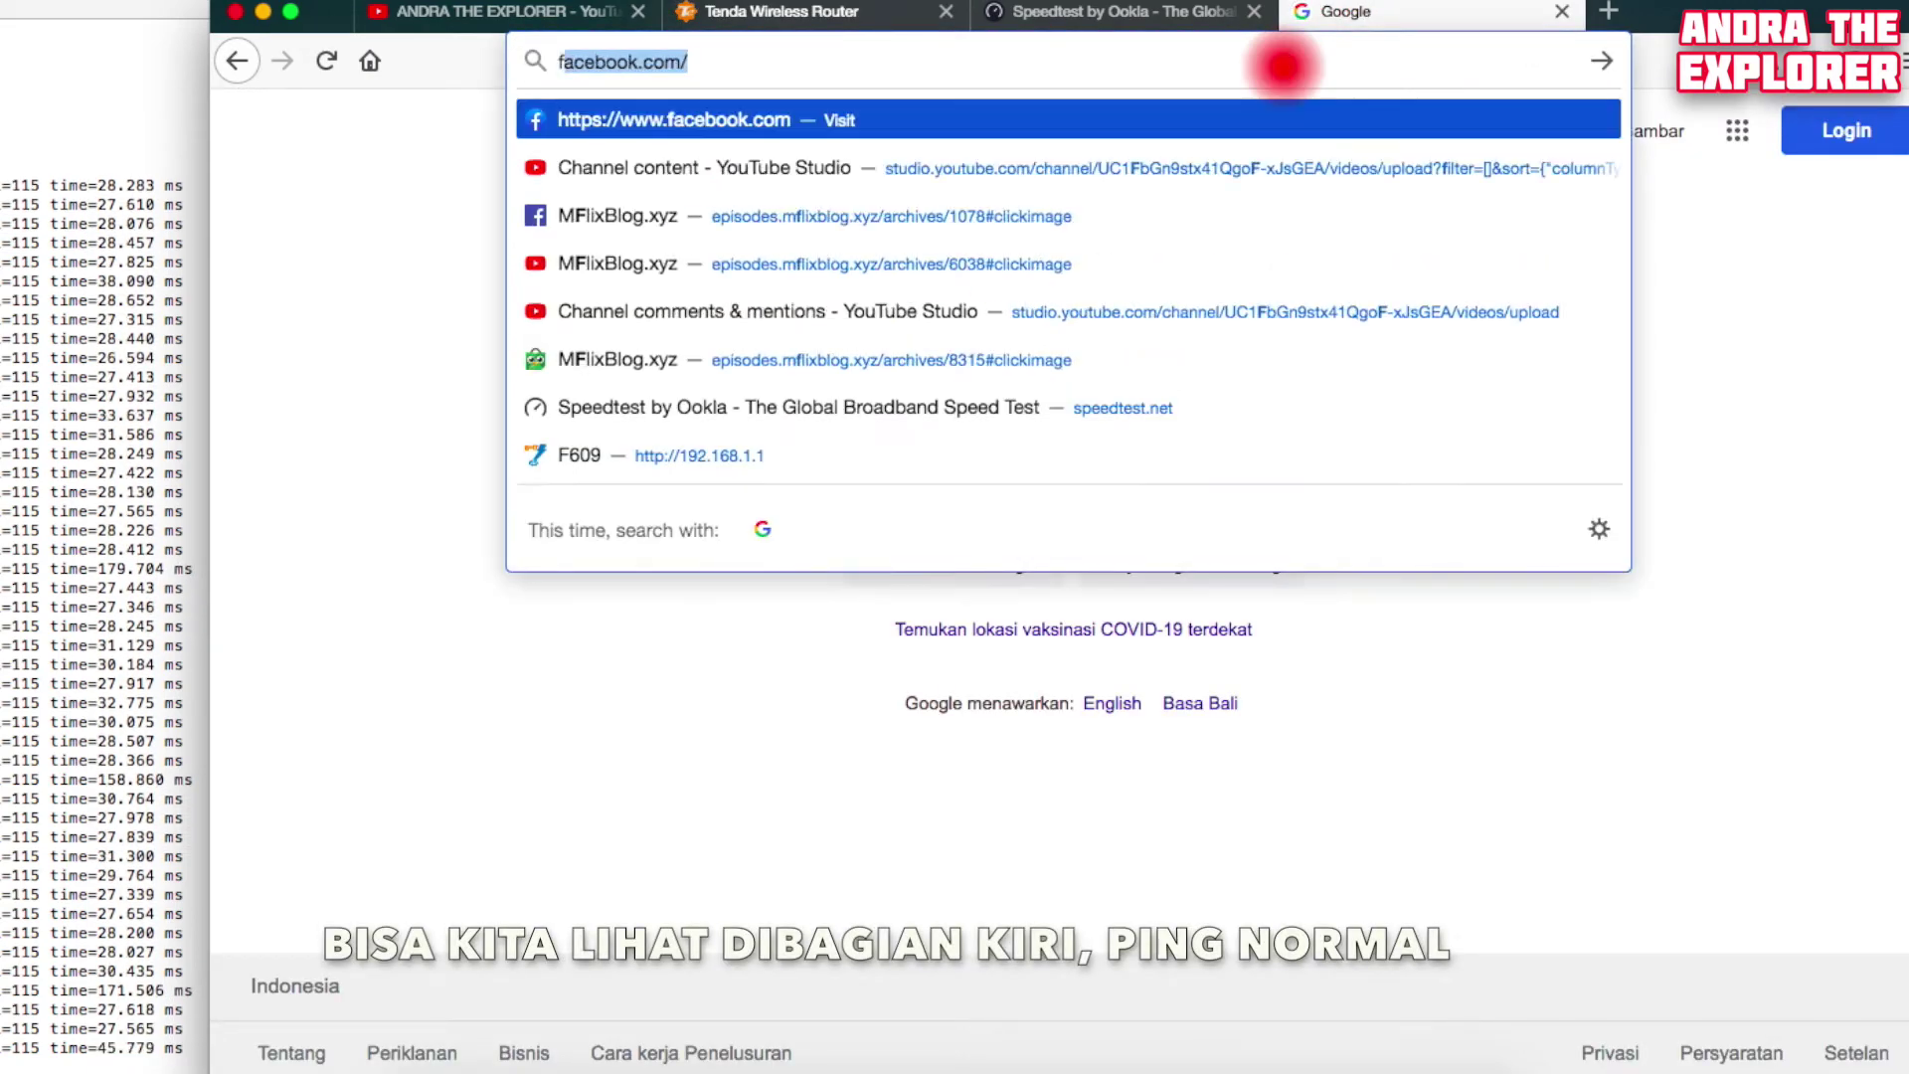
key(Return)
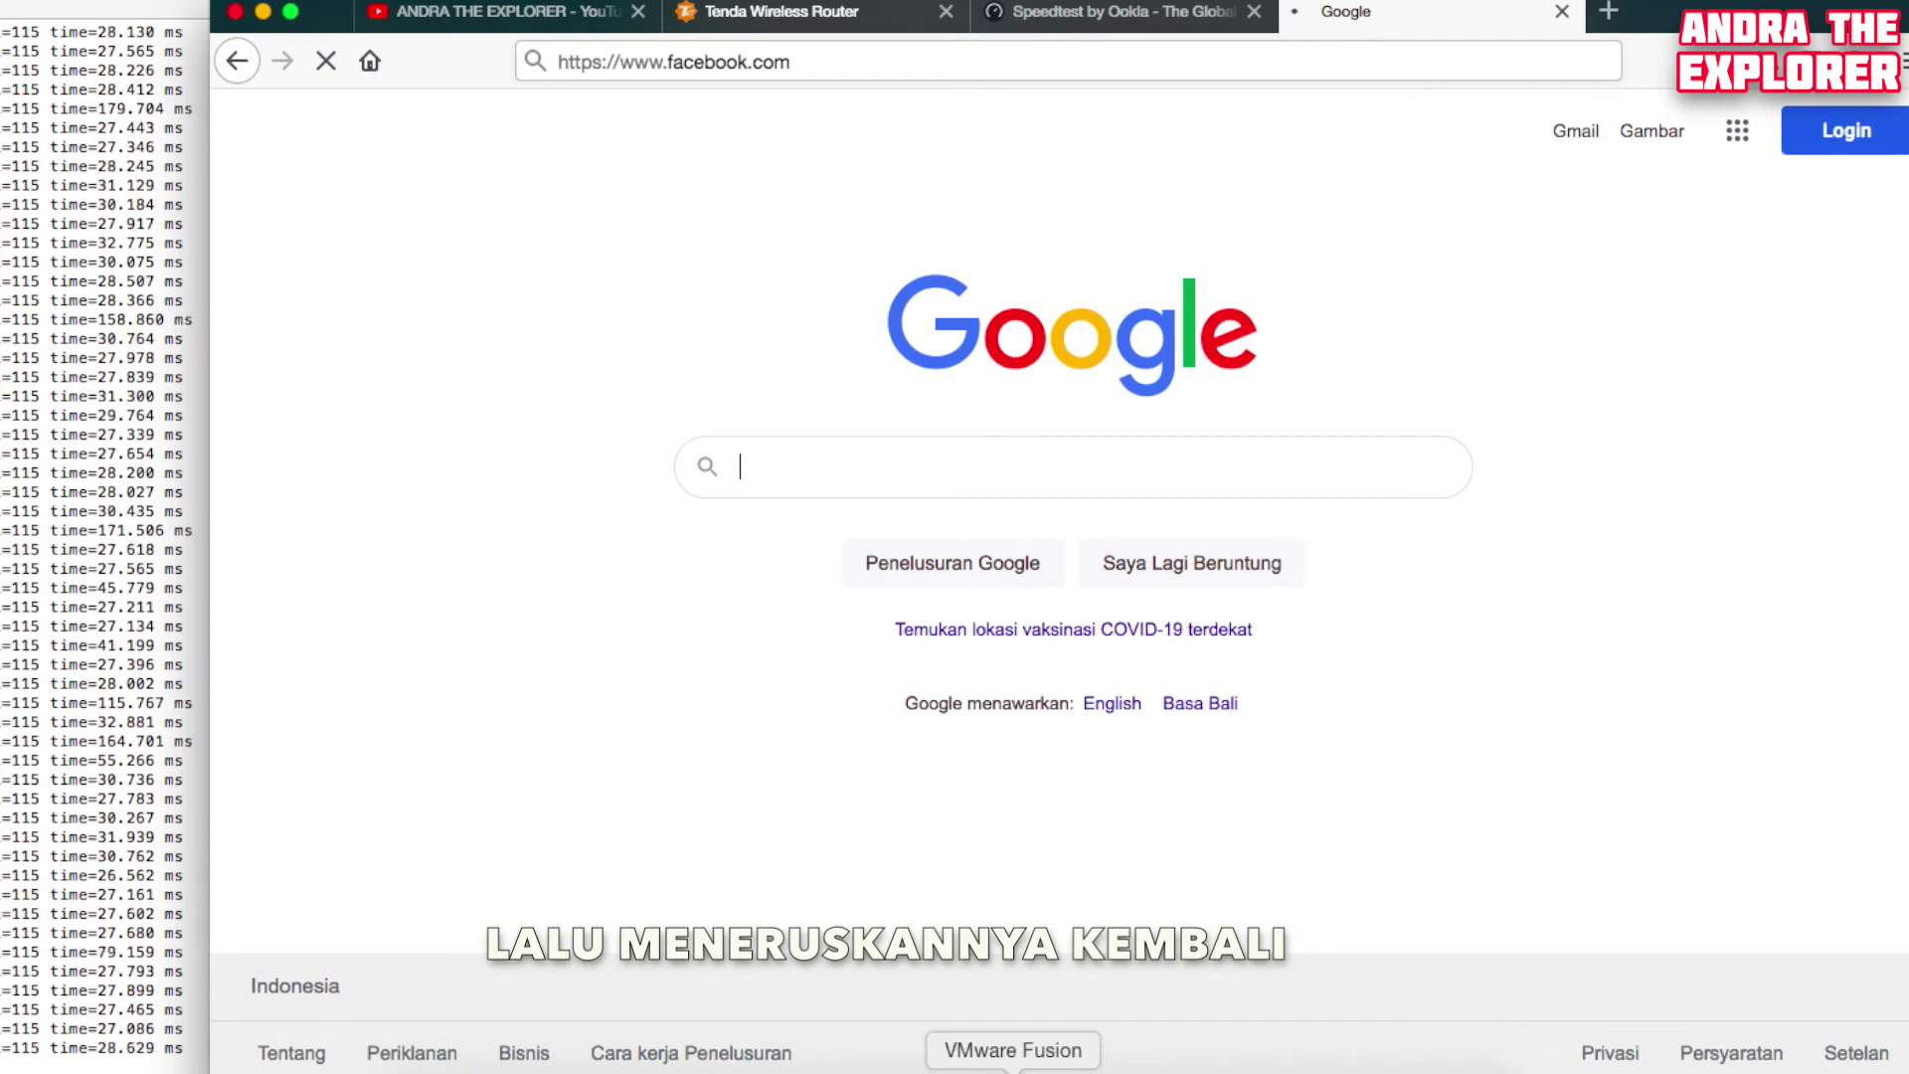
click(815, 18)
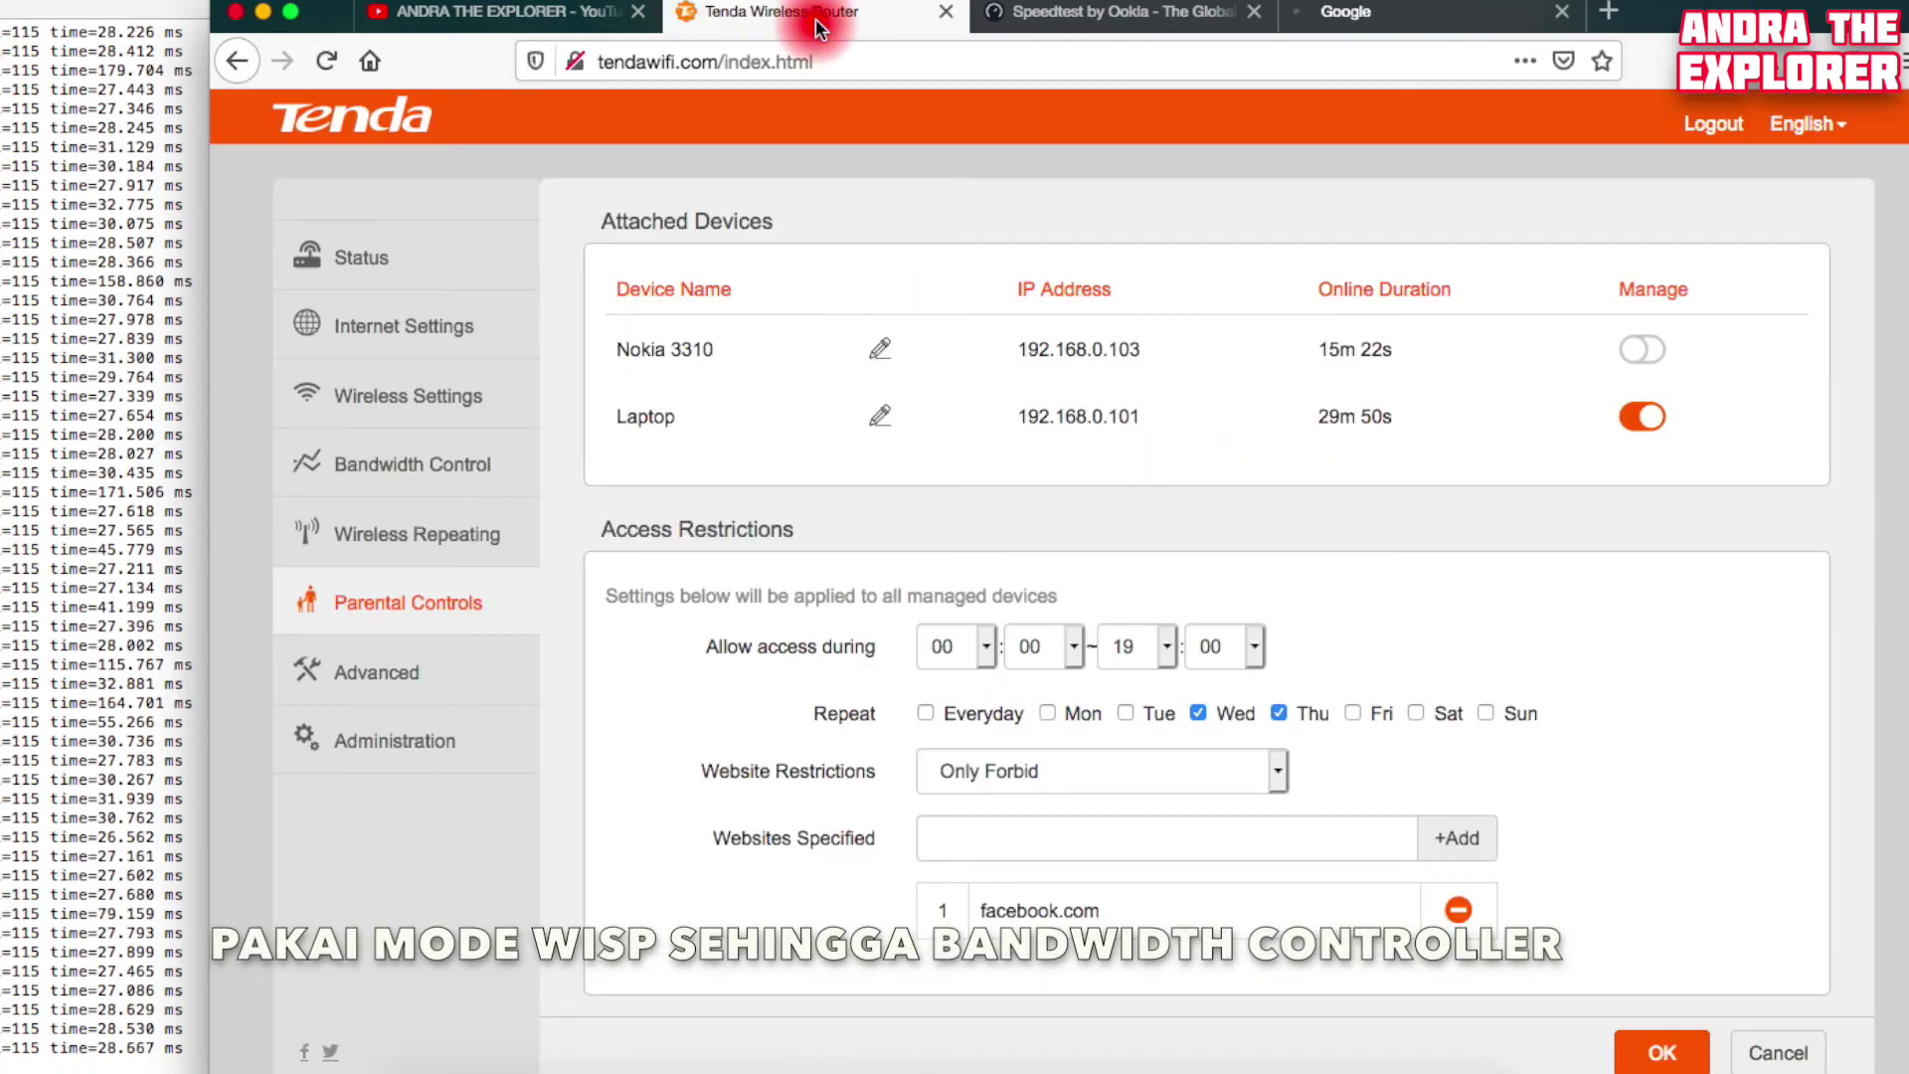
Set Wireless Repeating to WISP with Langsung Kenyang as base station and enter its WiFi password
click(718, 204)
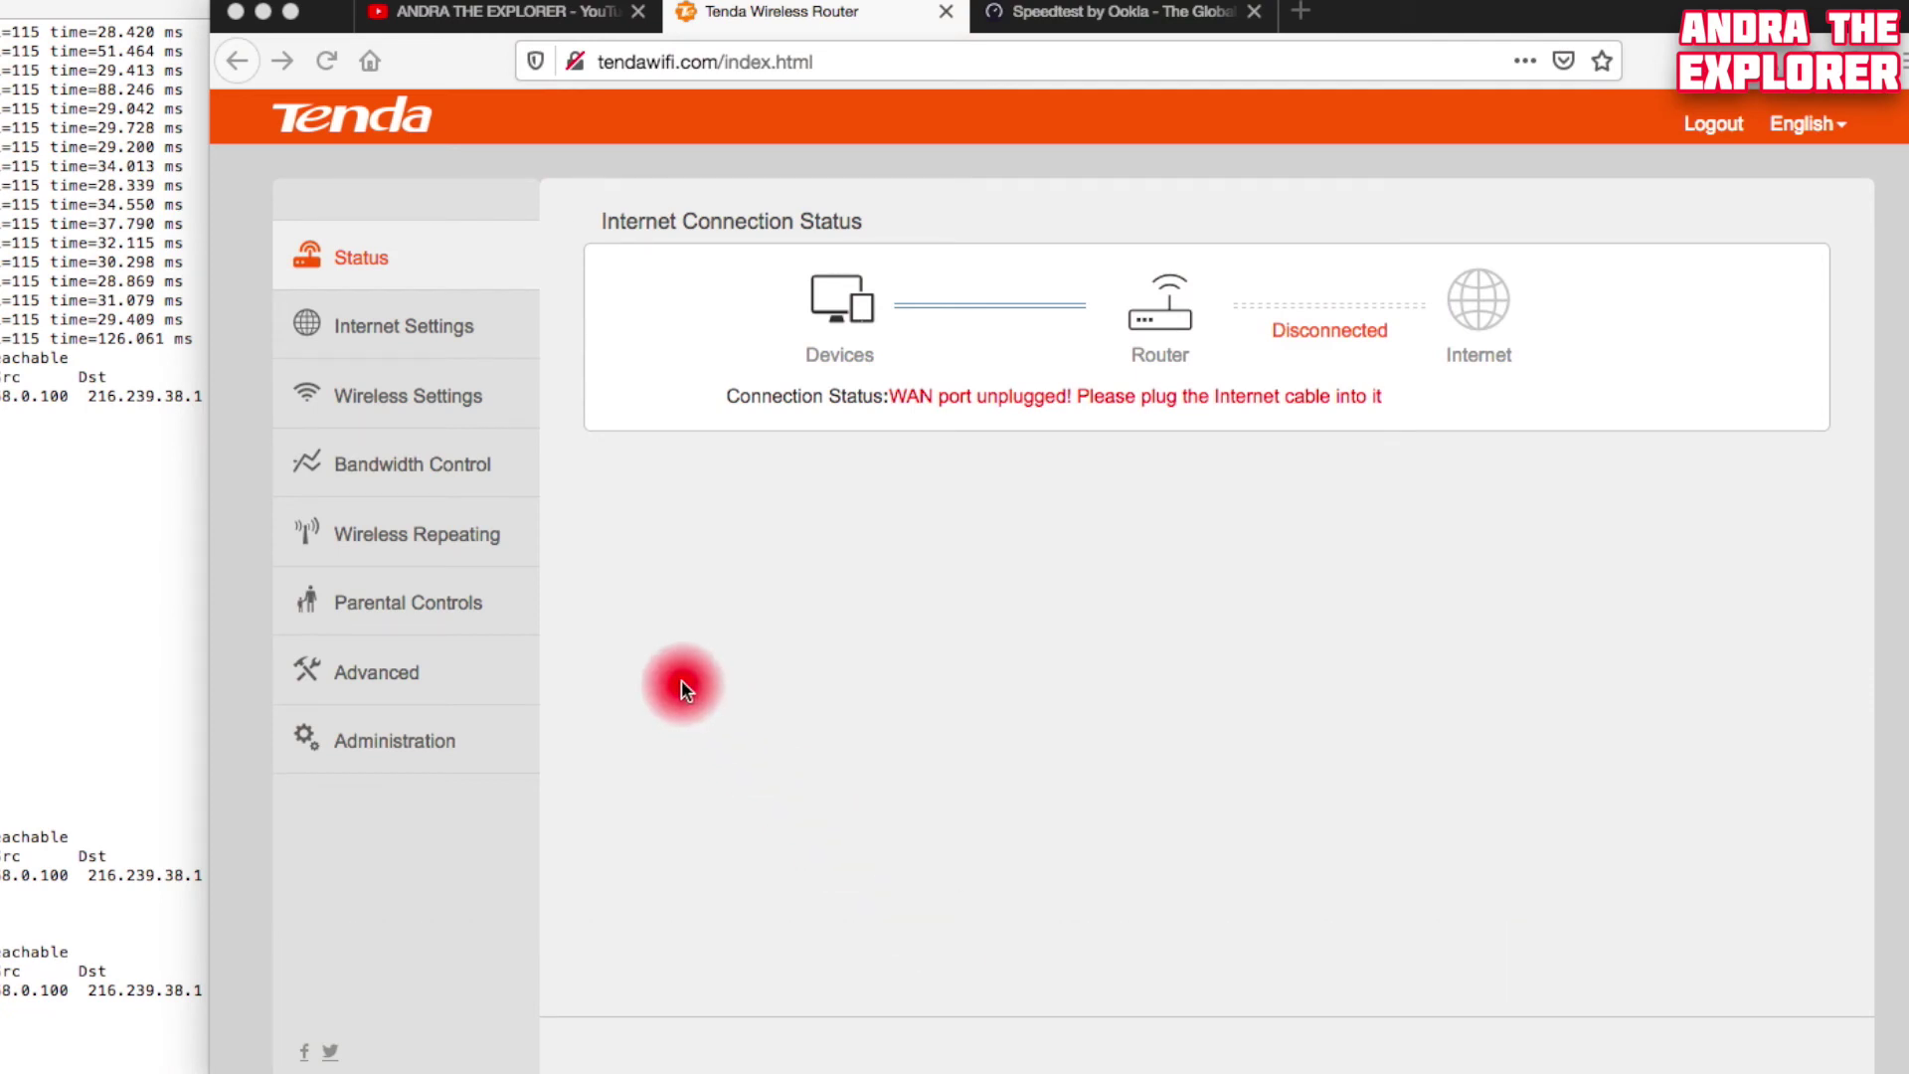
click(441, 544)
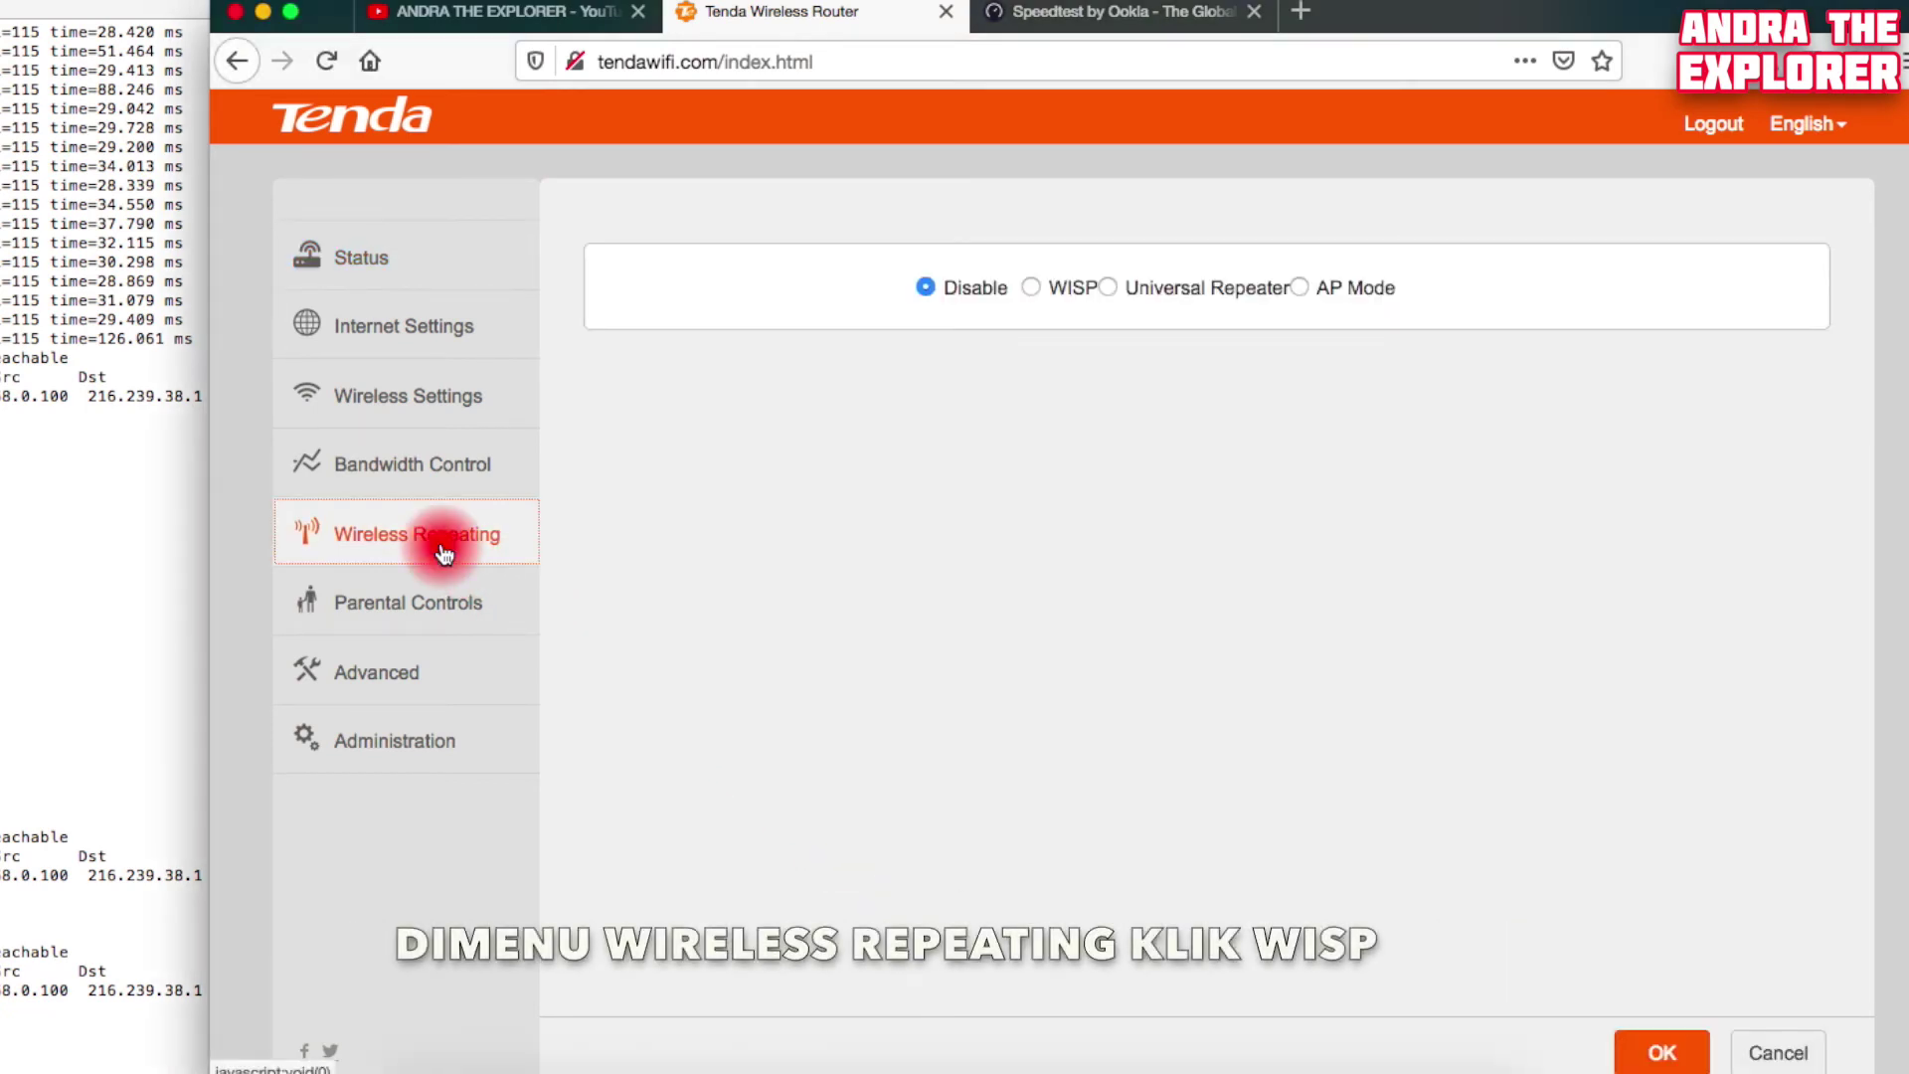
click(1030, 288)
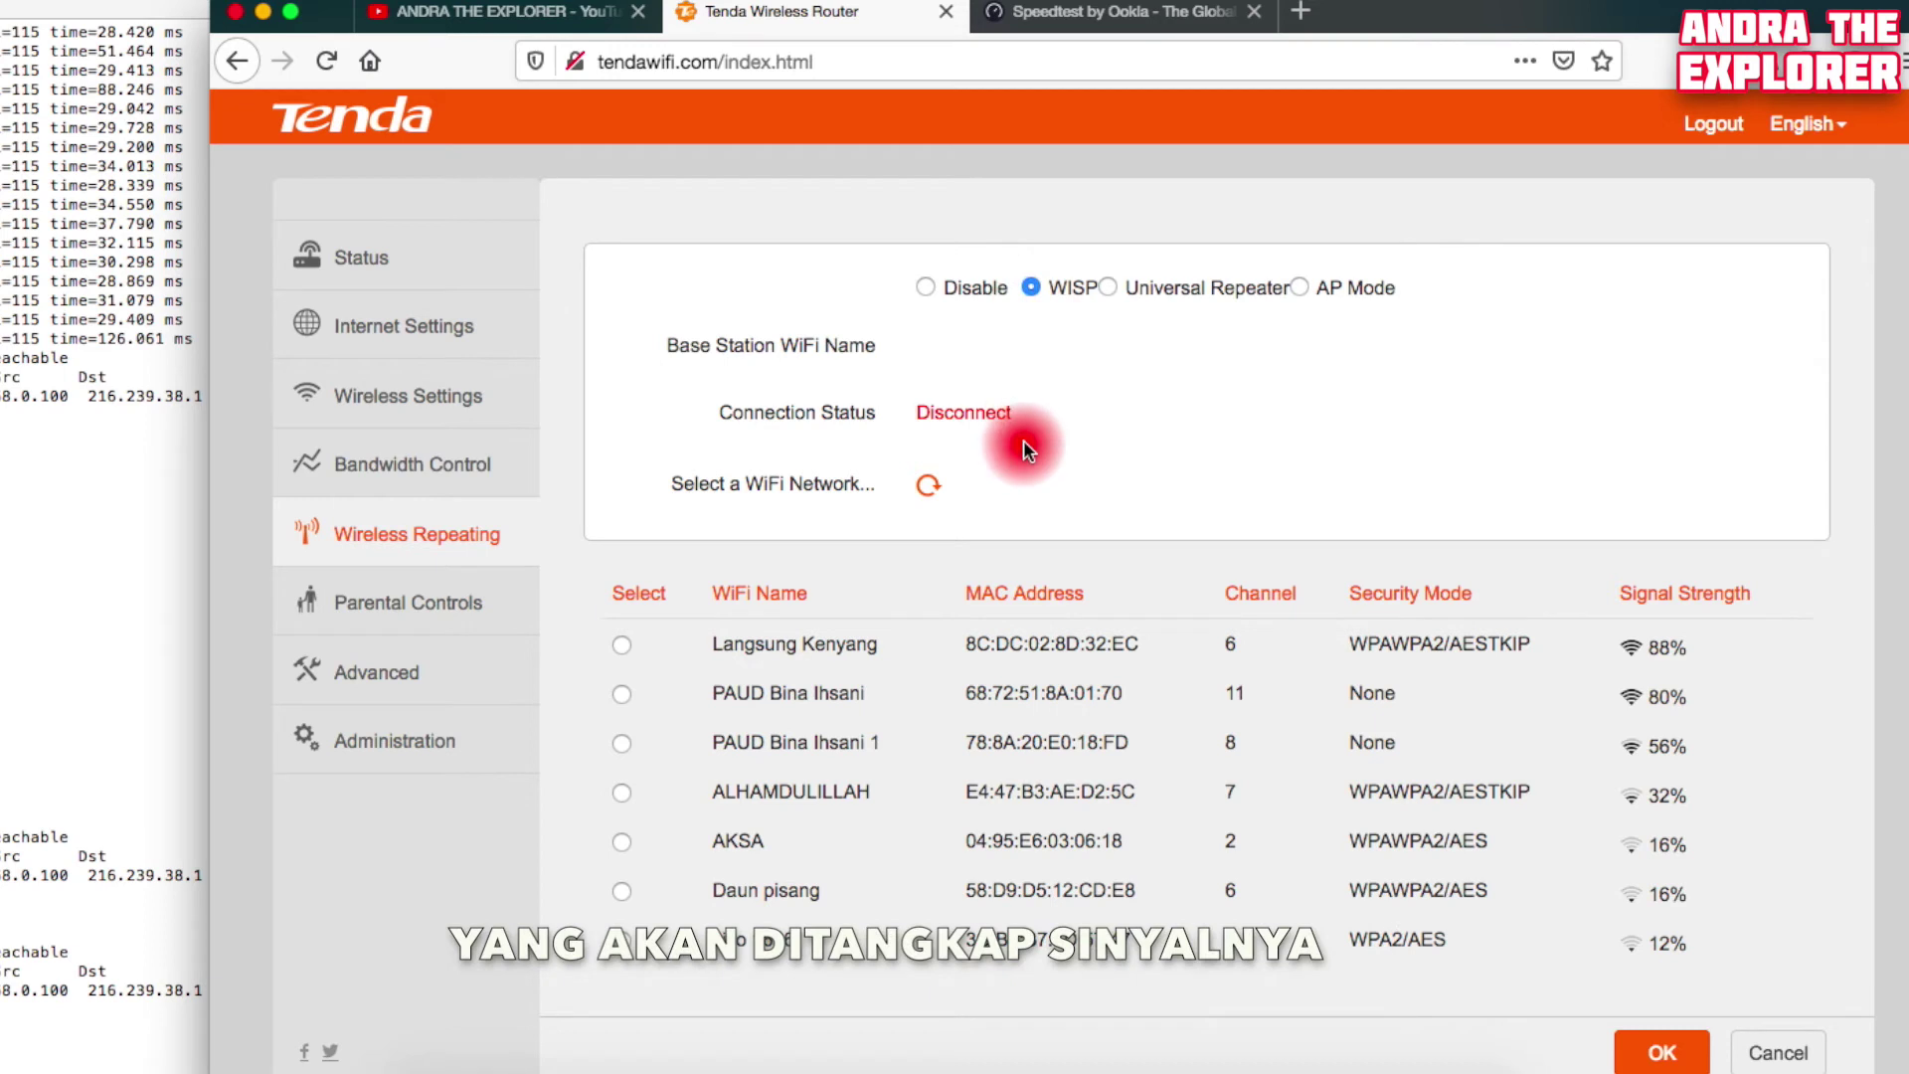
click(621, 646)
click(619, 649)
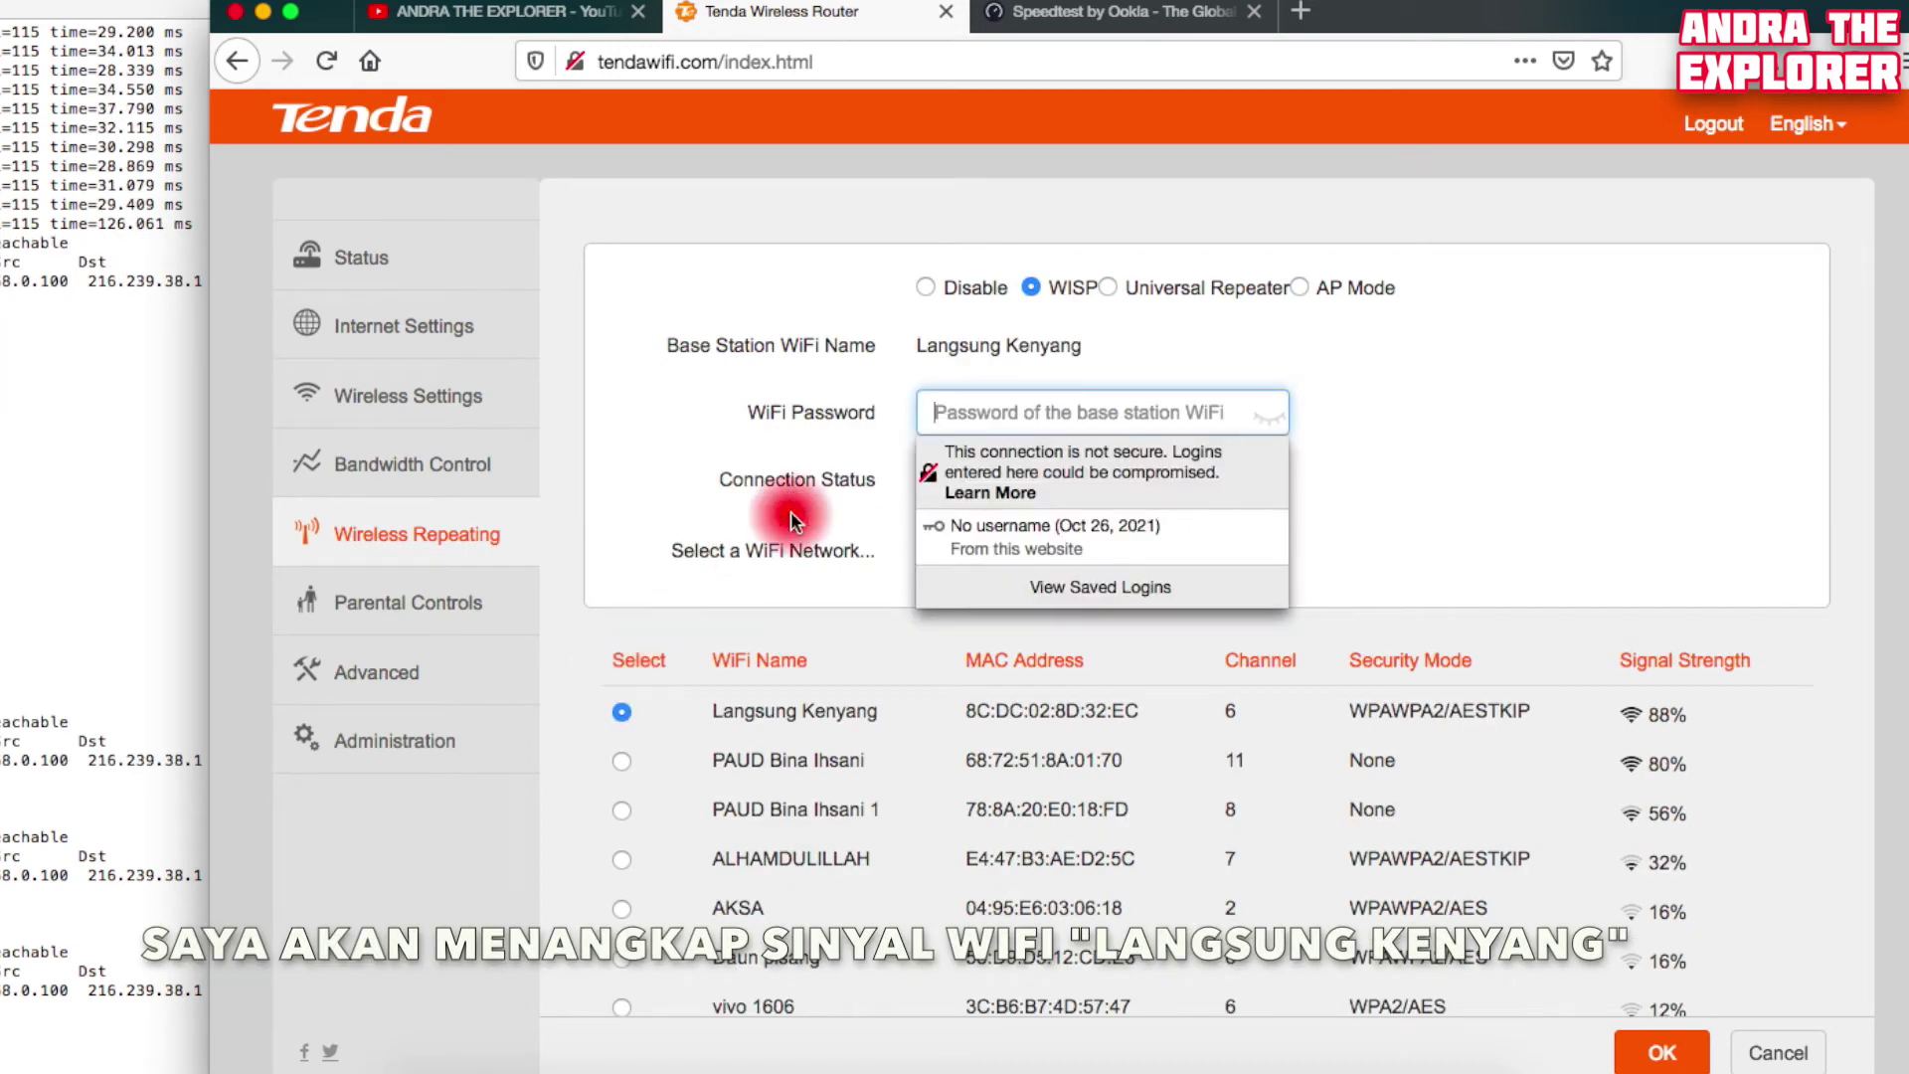
click(987, 418)
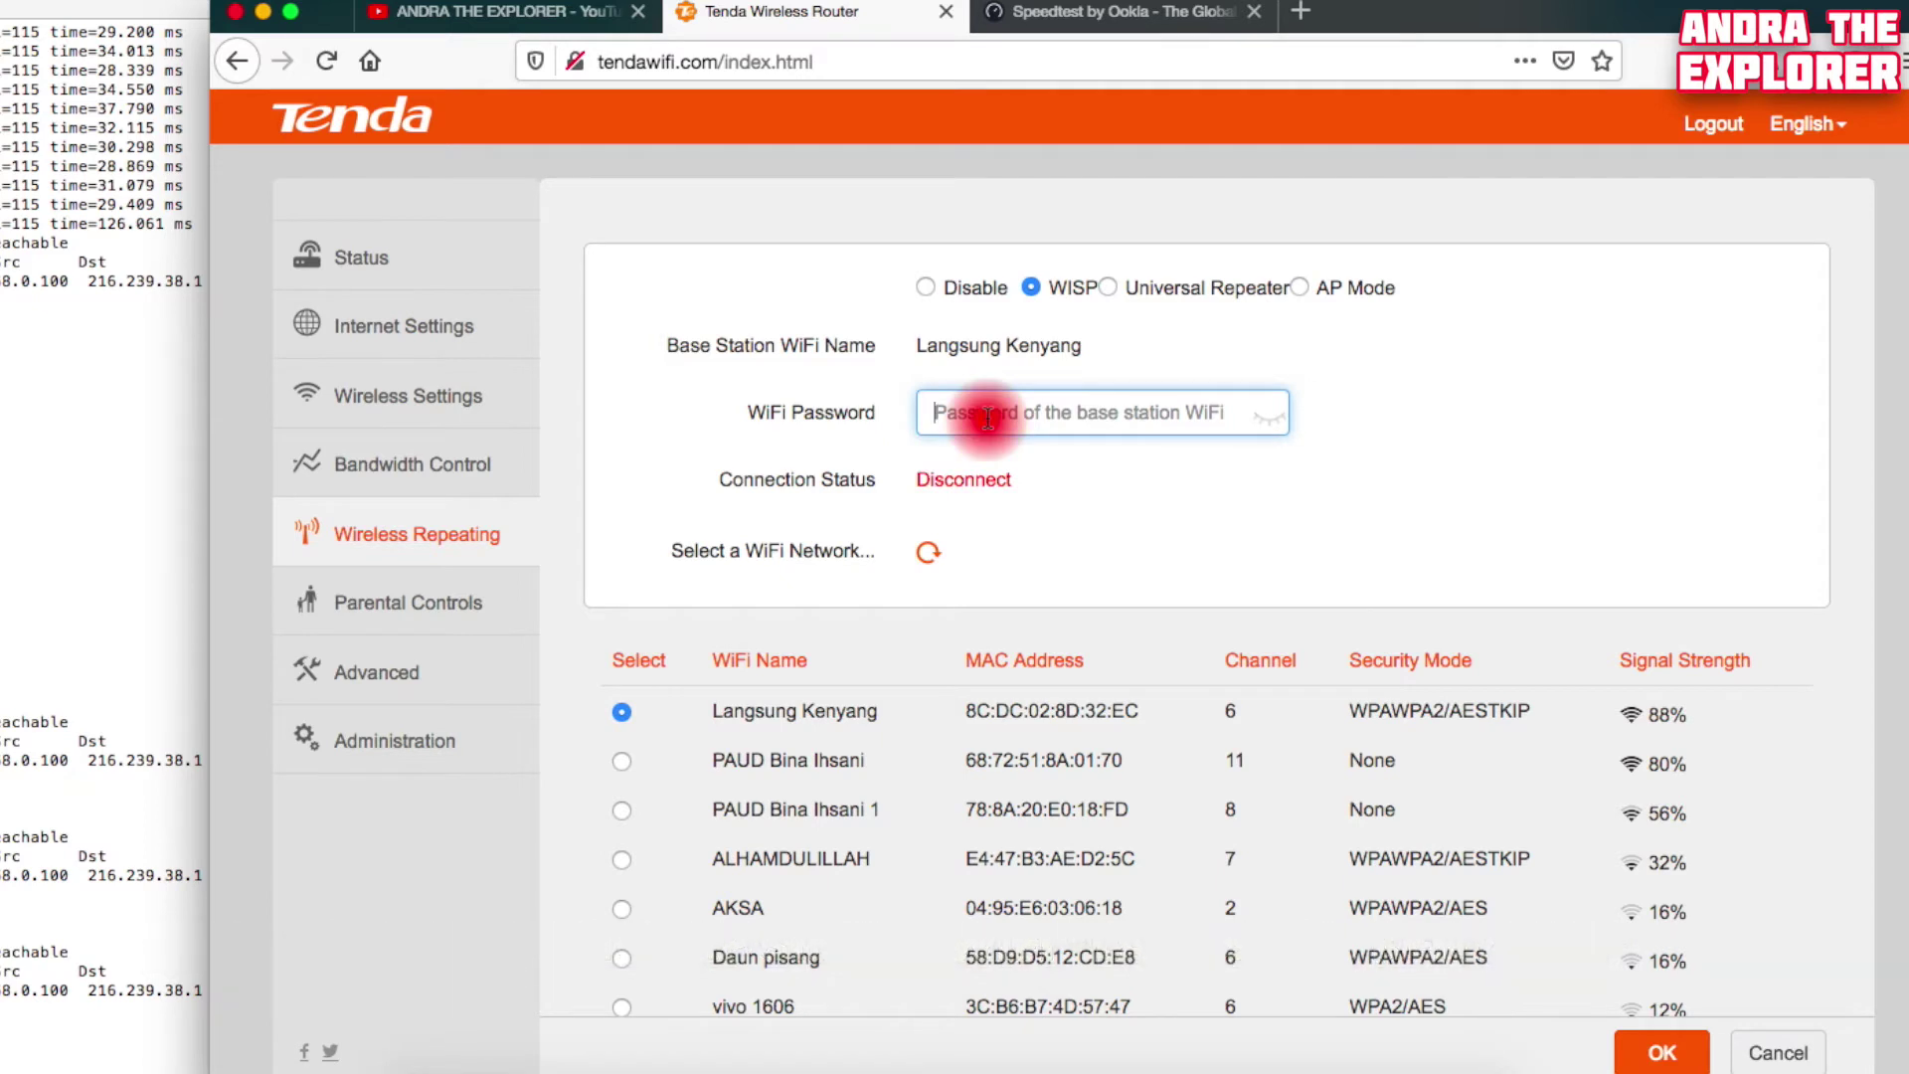
text(•••••••)
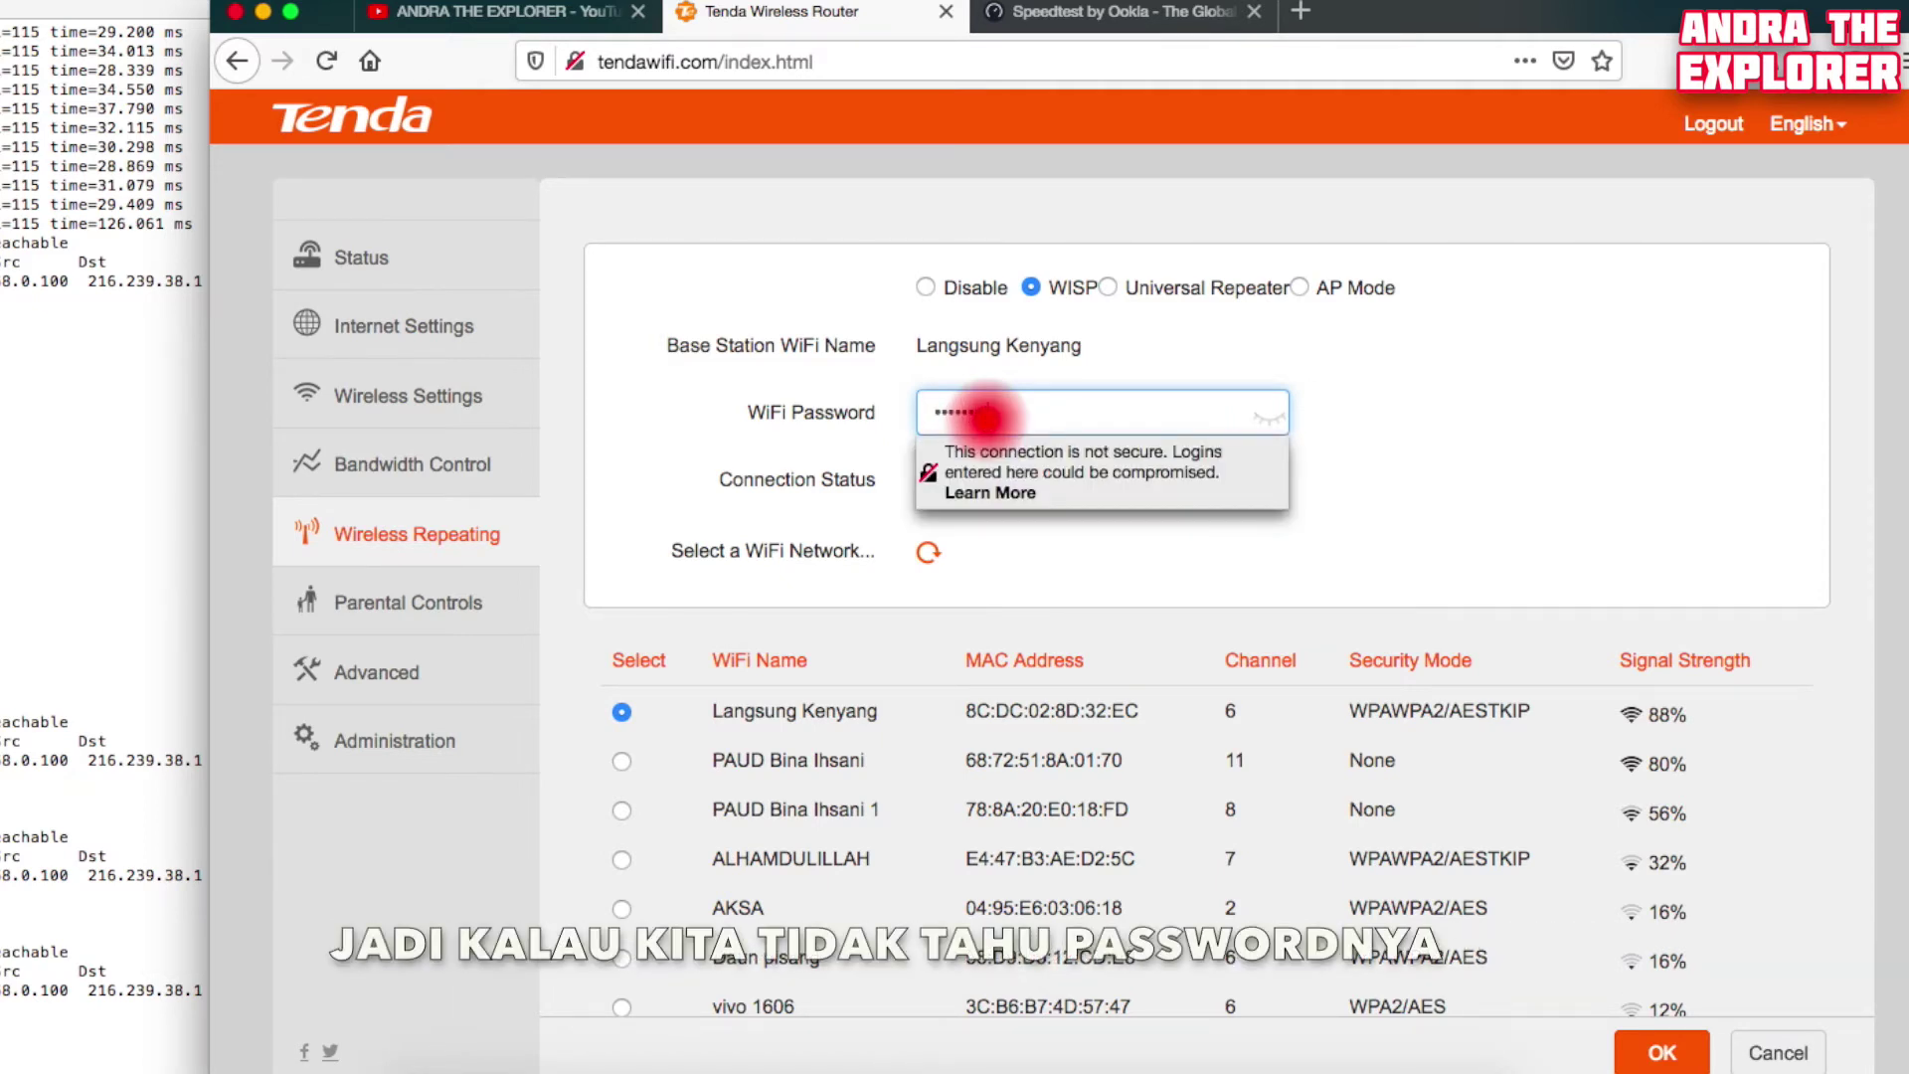
text(•)
click(1595, 387)
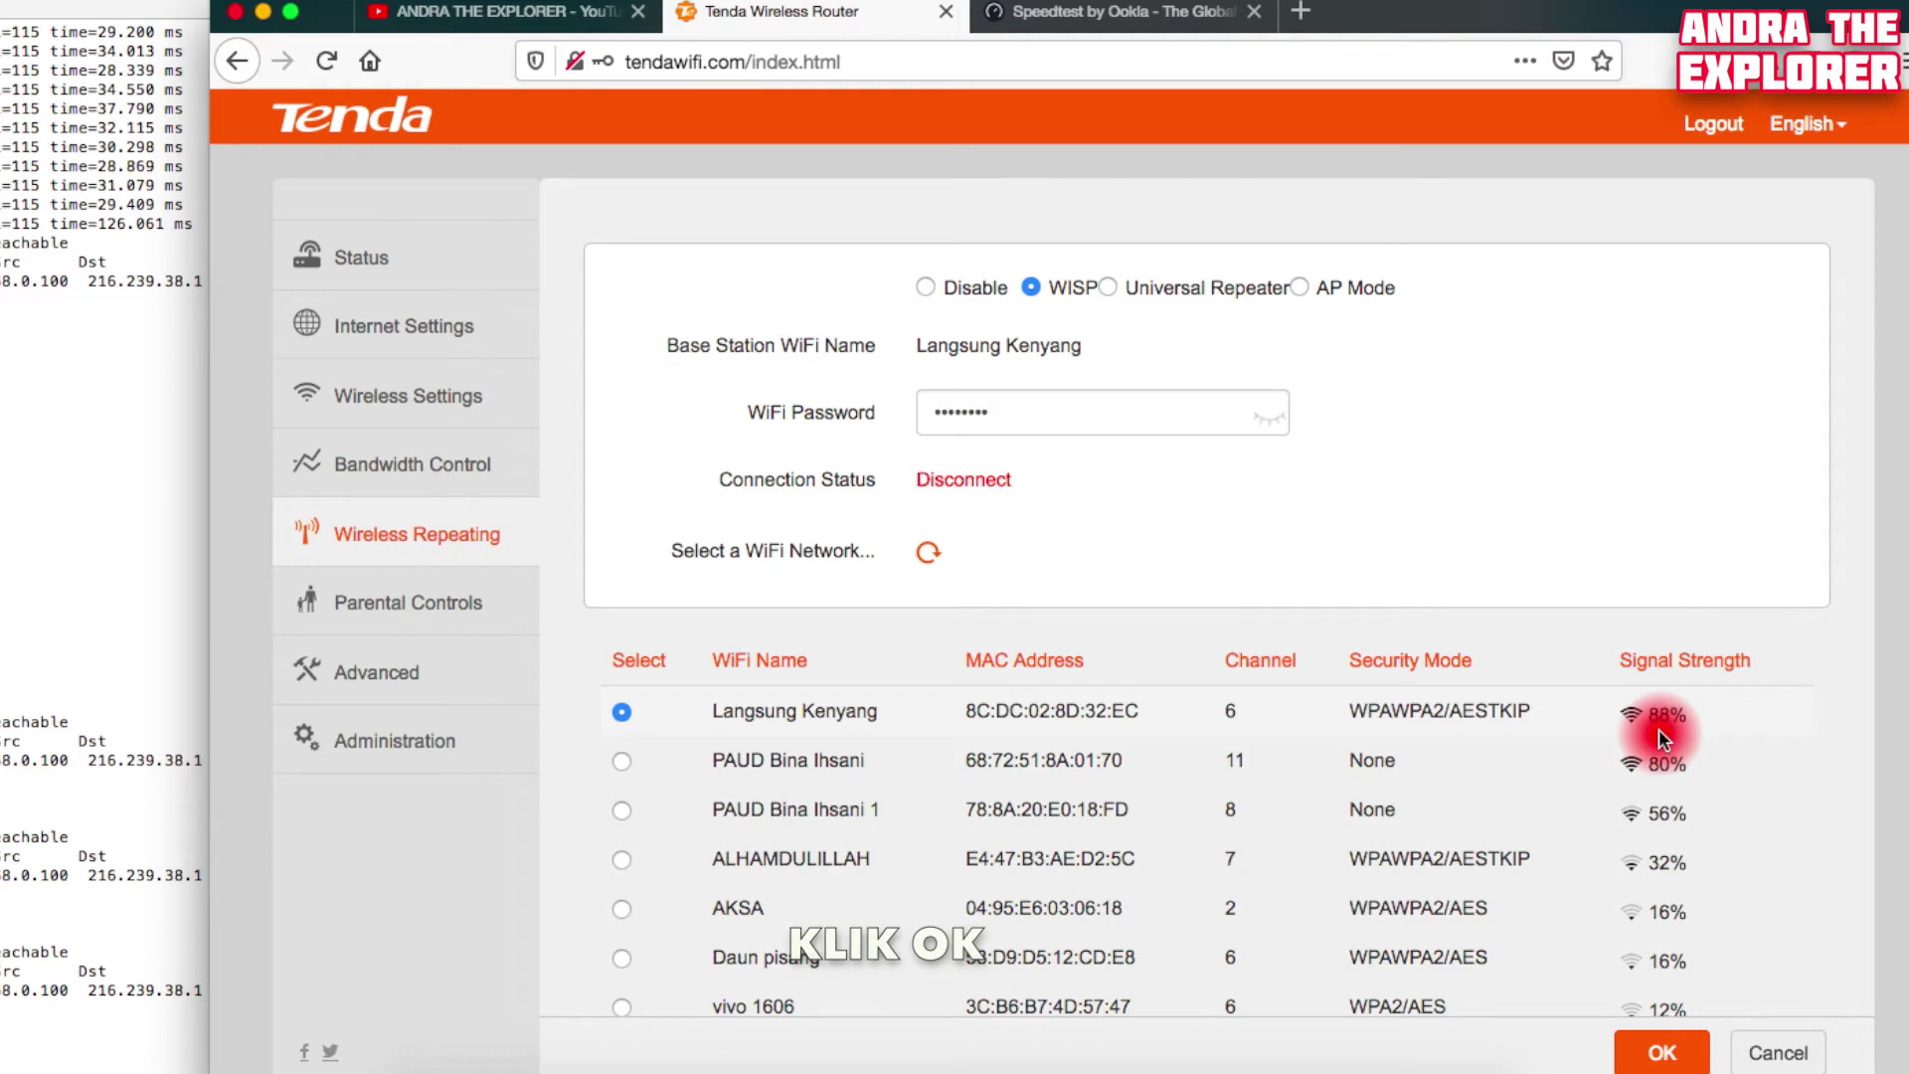
Save the WISP settings and confirm the reboot, then go to Speedtest once Connected
click(1662, 1055)
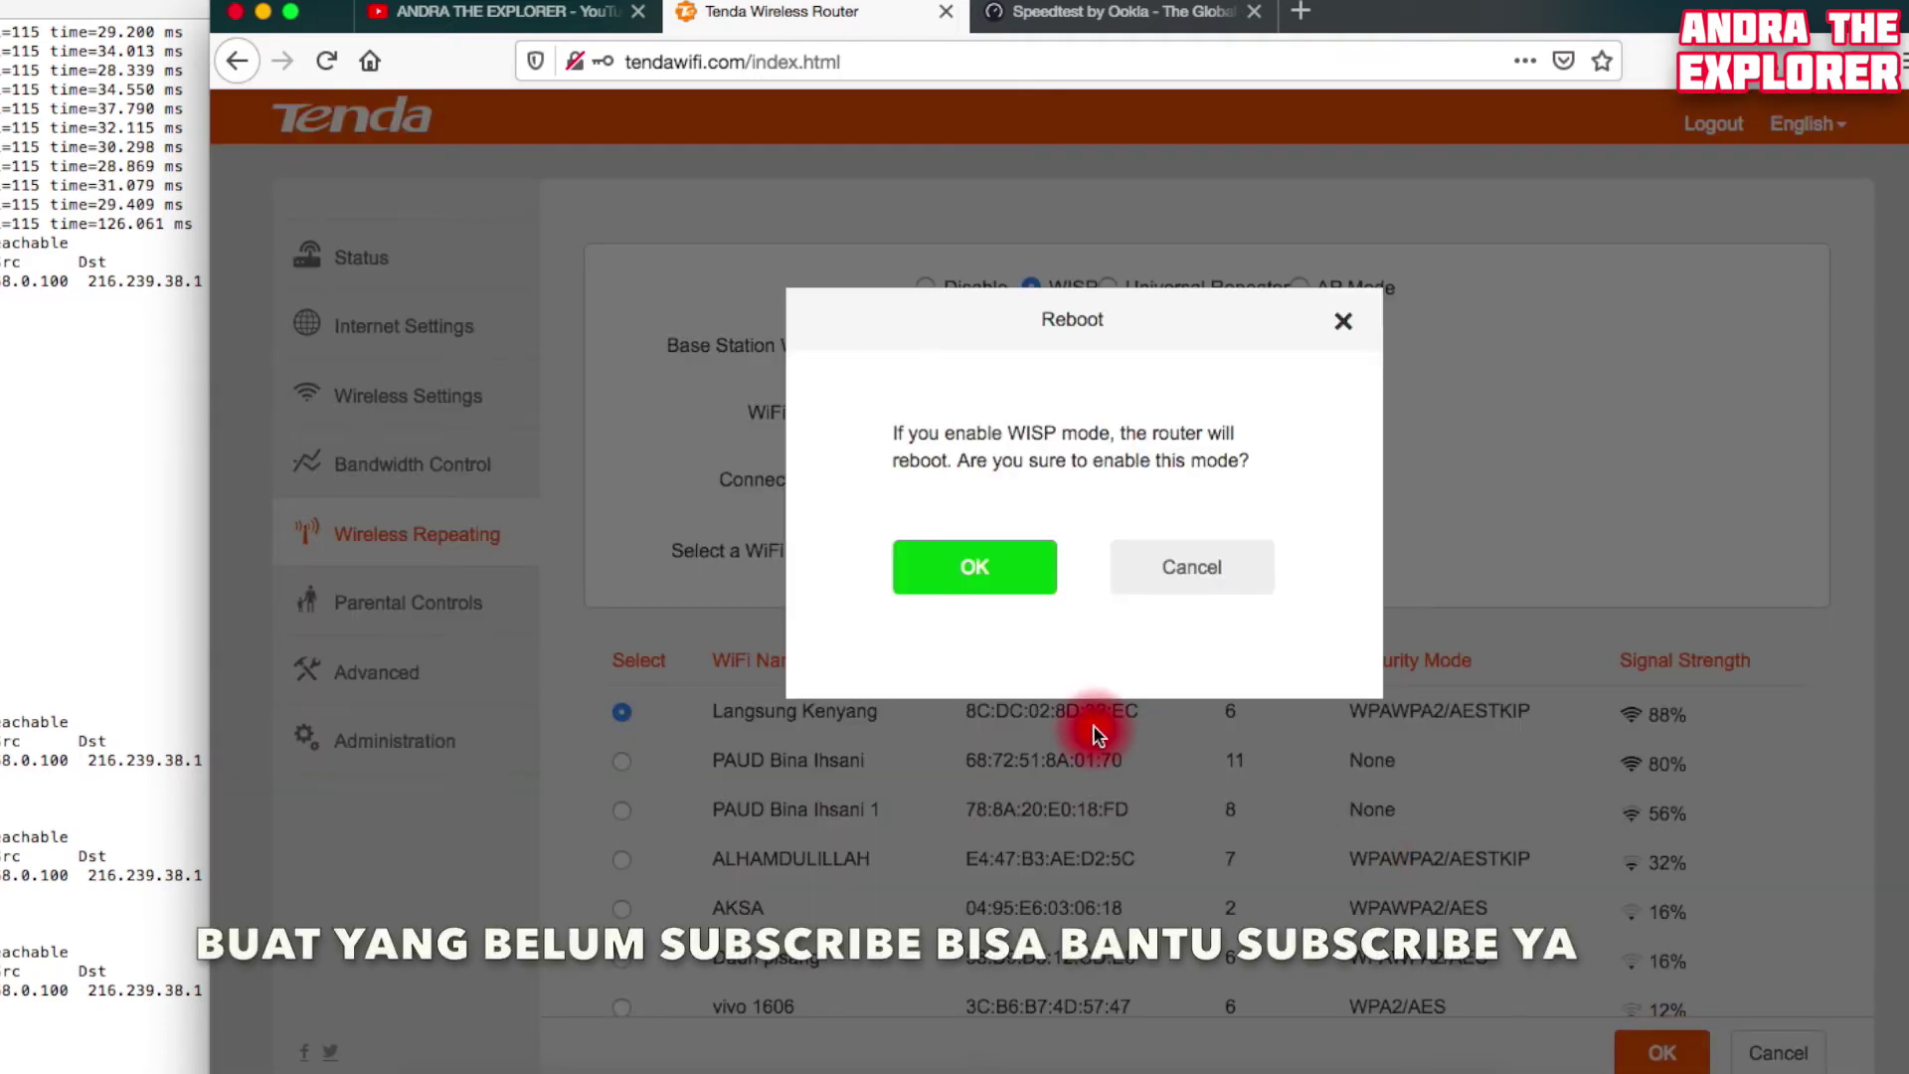
click(991, 574)
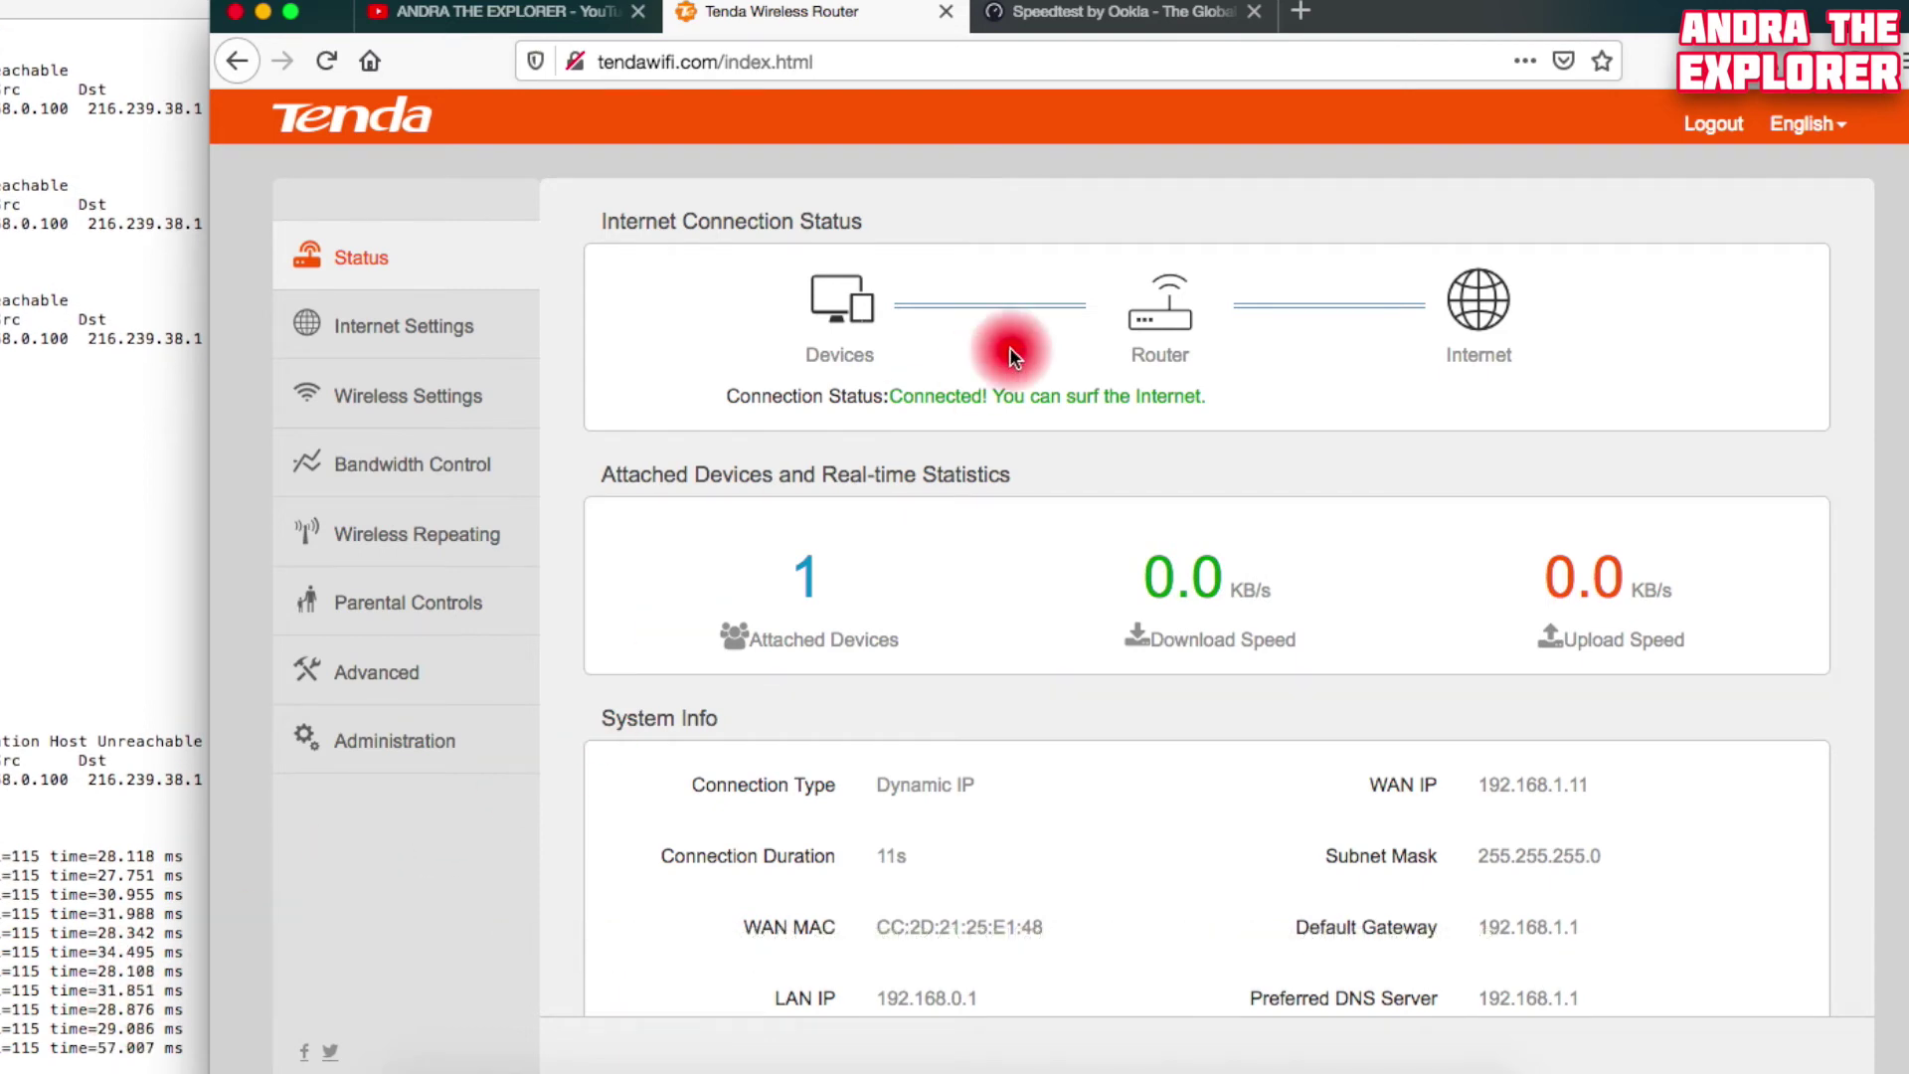
click(1155, 20)
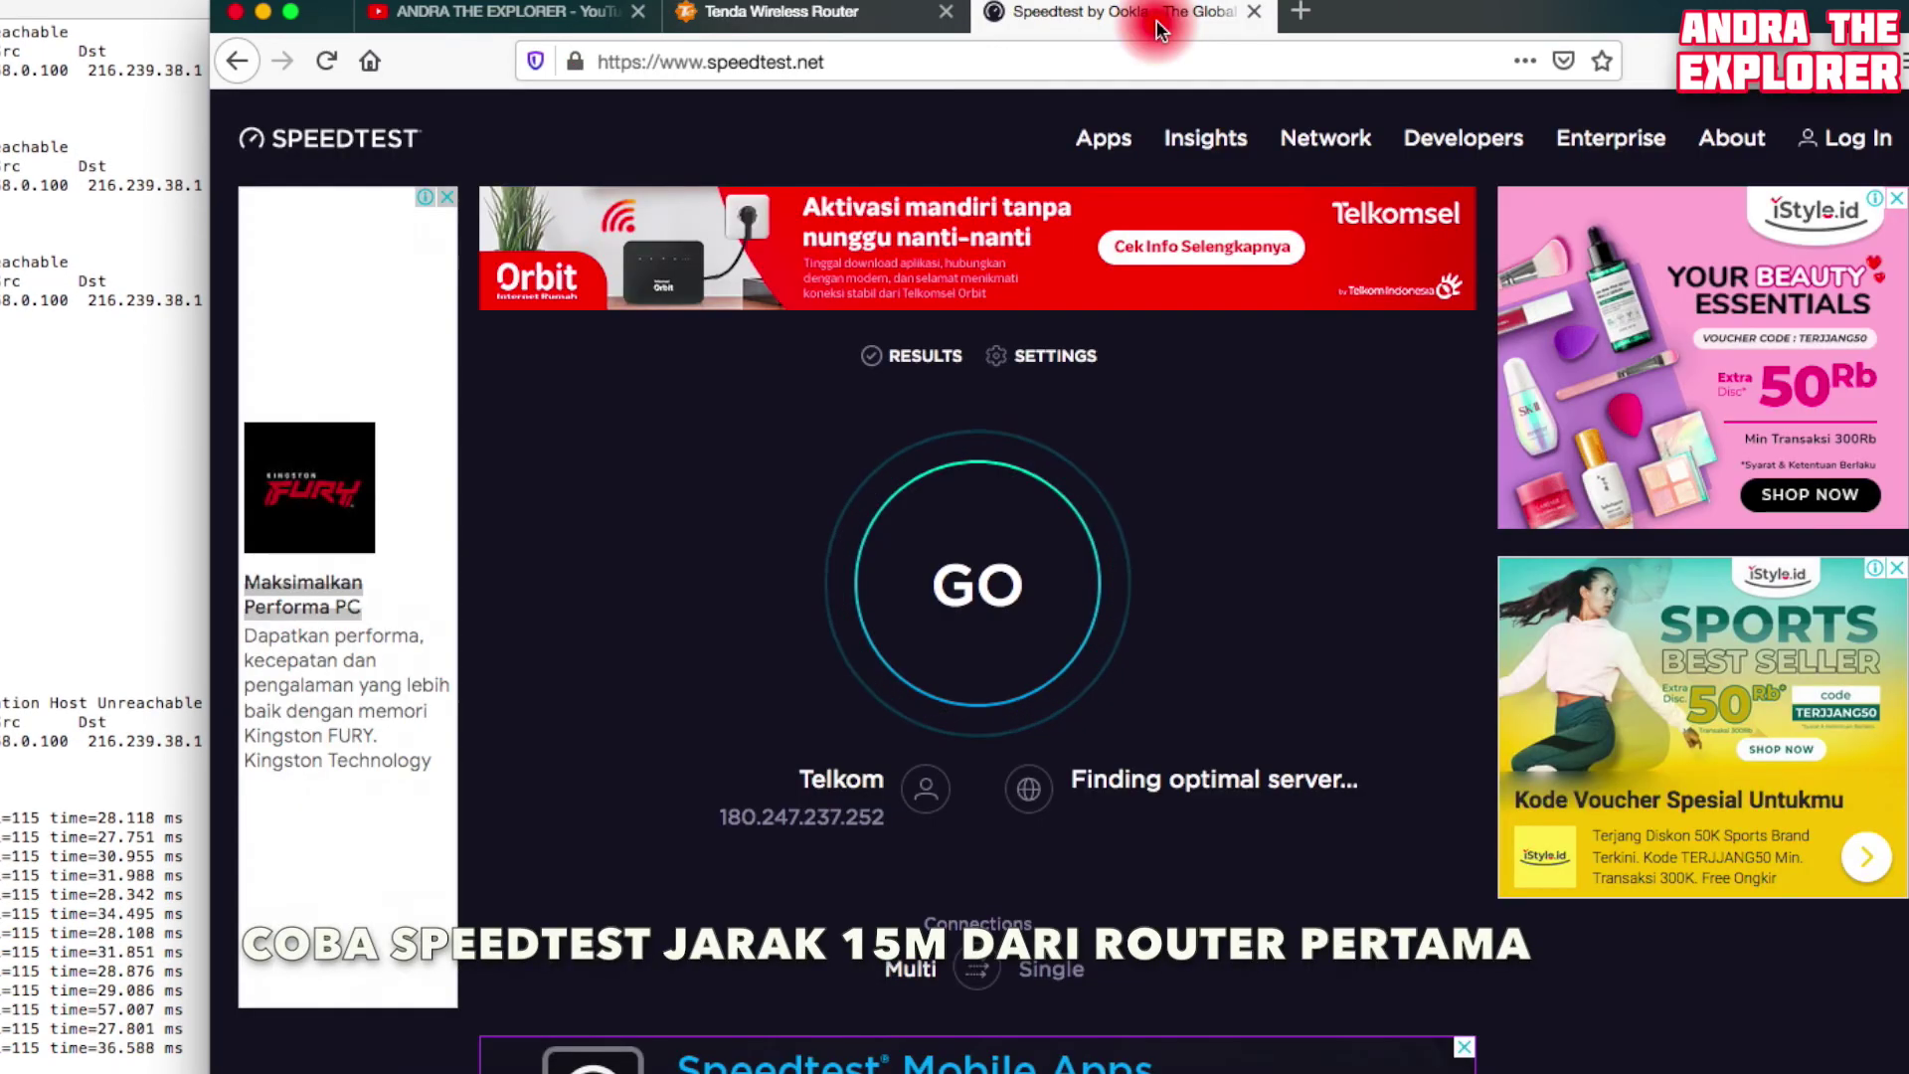
Run a speed test (13.20 Mbps down, 10.26 Mbps up), join Langsung Kenyang Wi-Fi, and retest
click(947, 597)
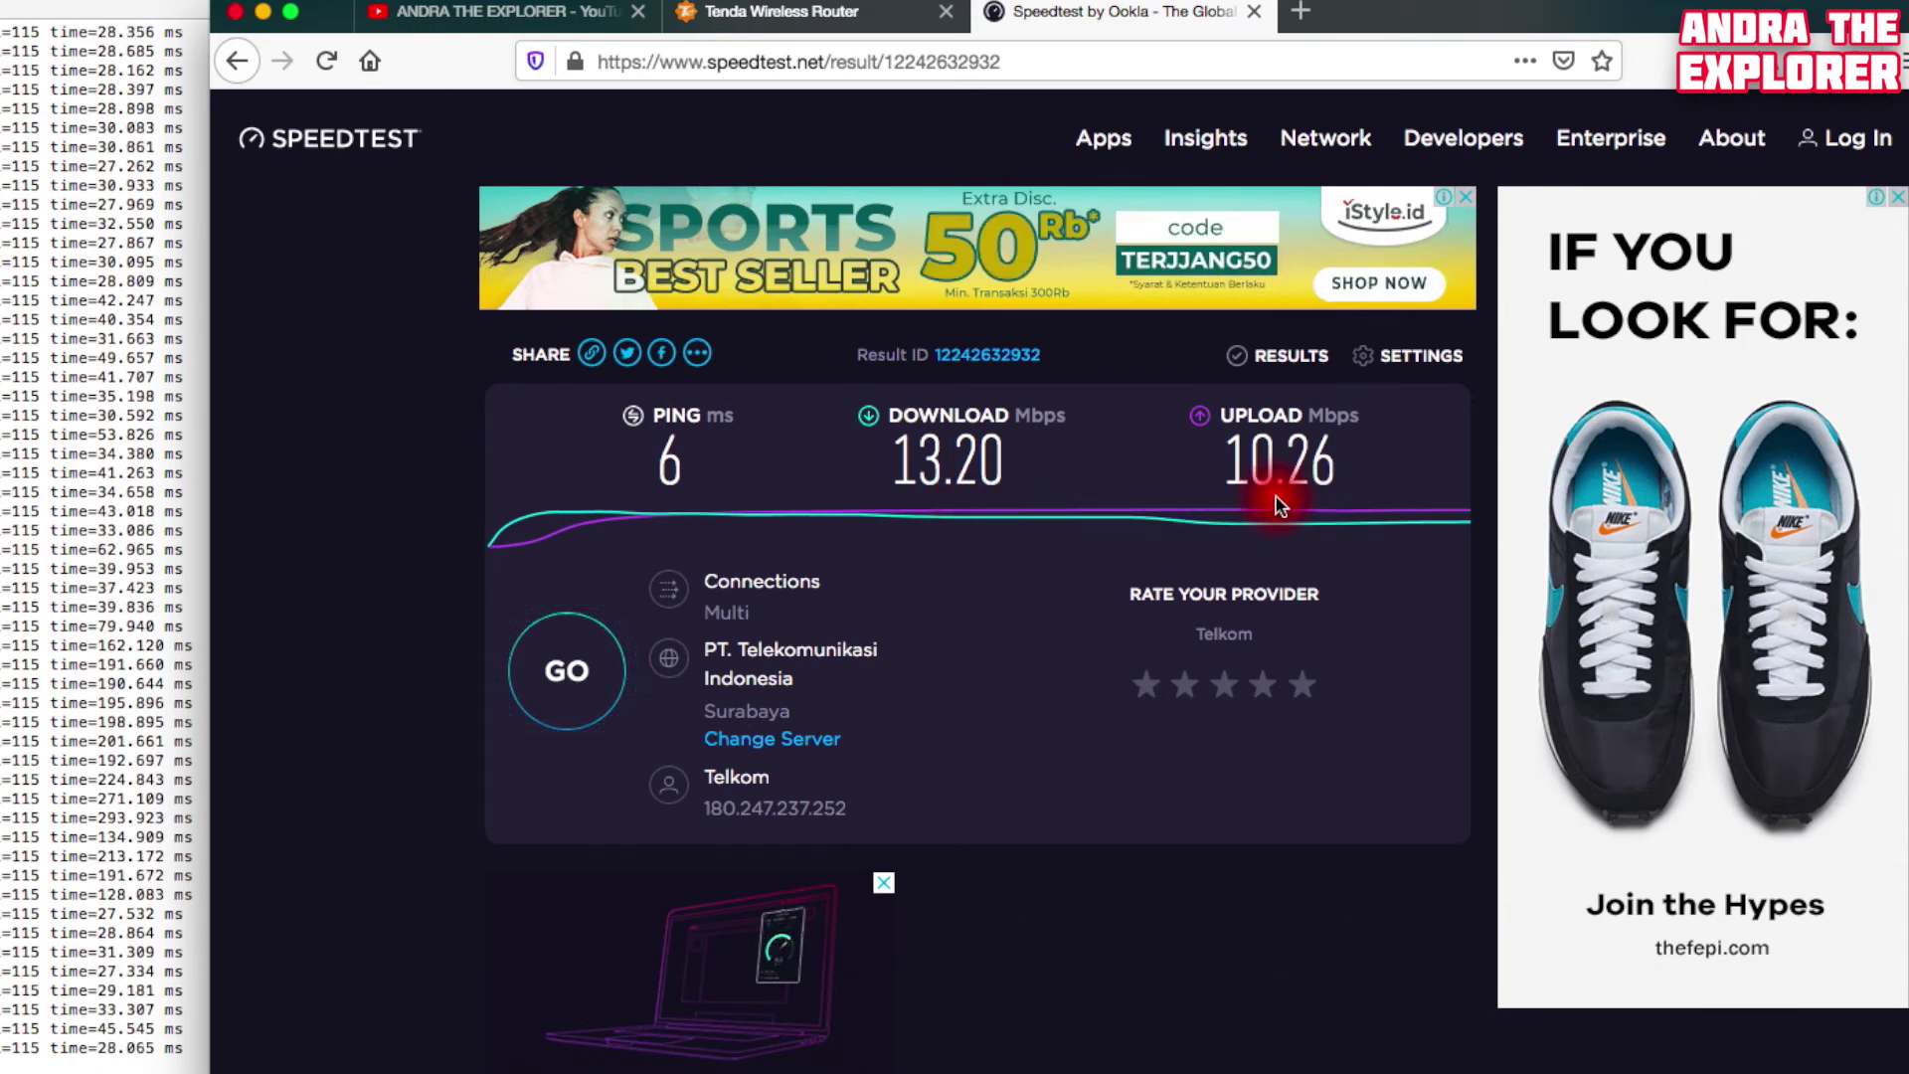
click(1538, 5)
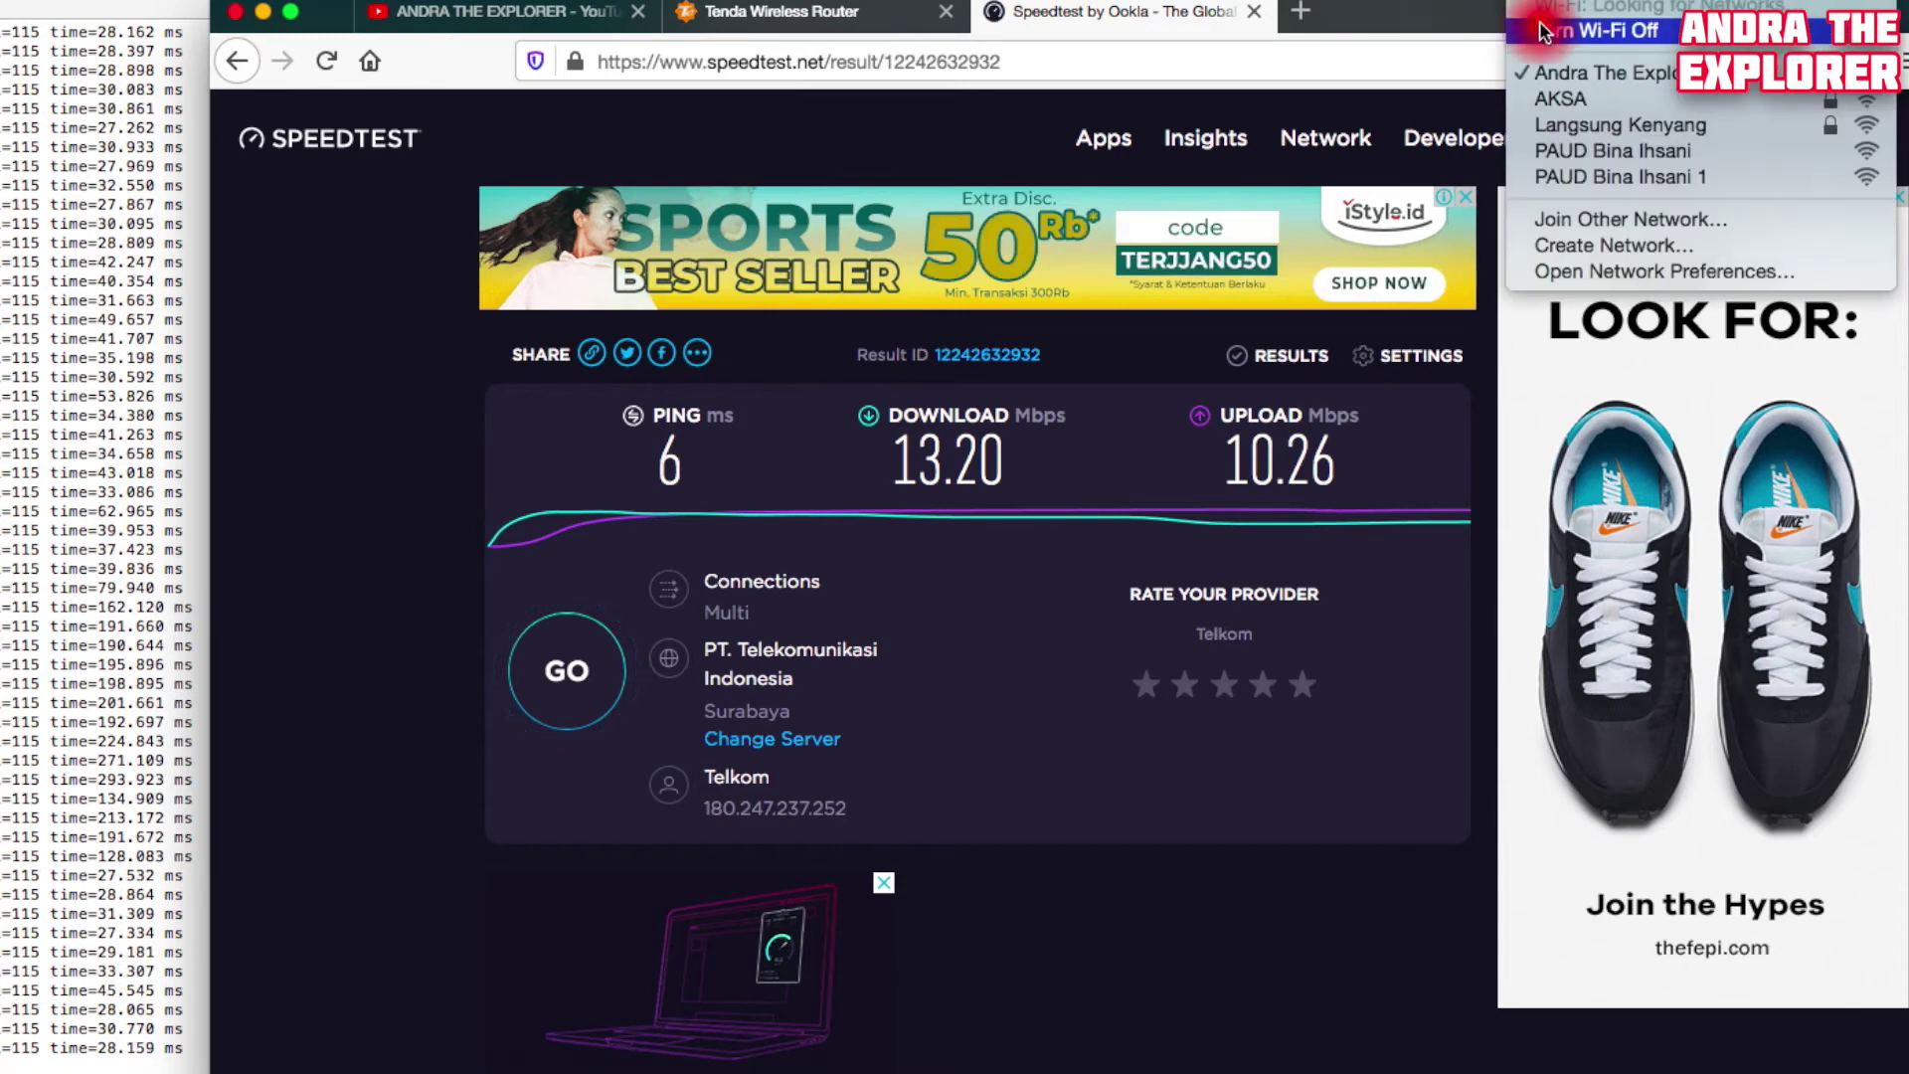
click(1546, 124)
mouse_move(1571, 147)
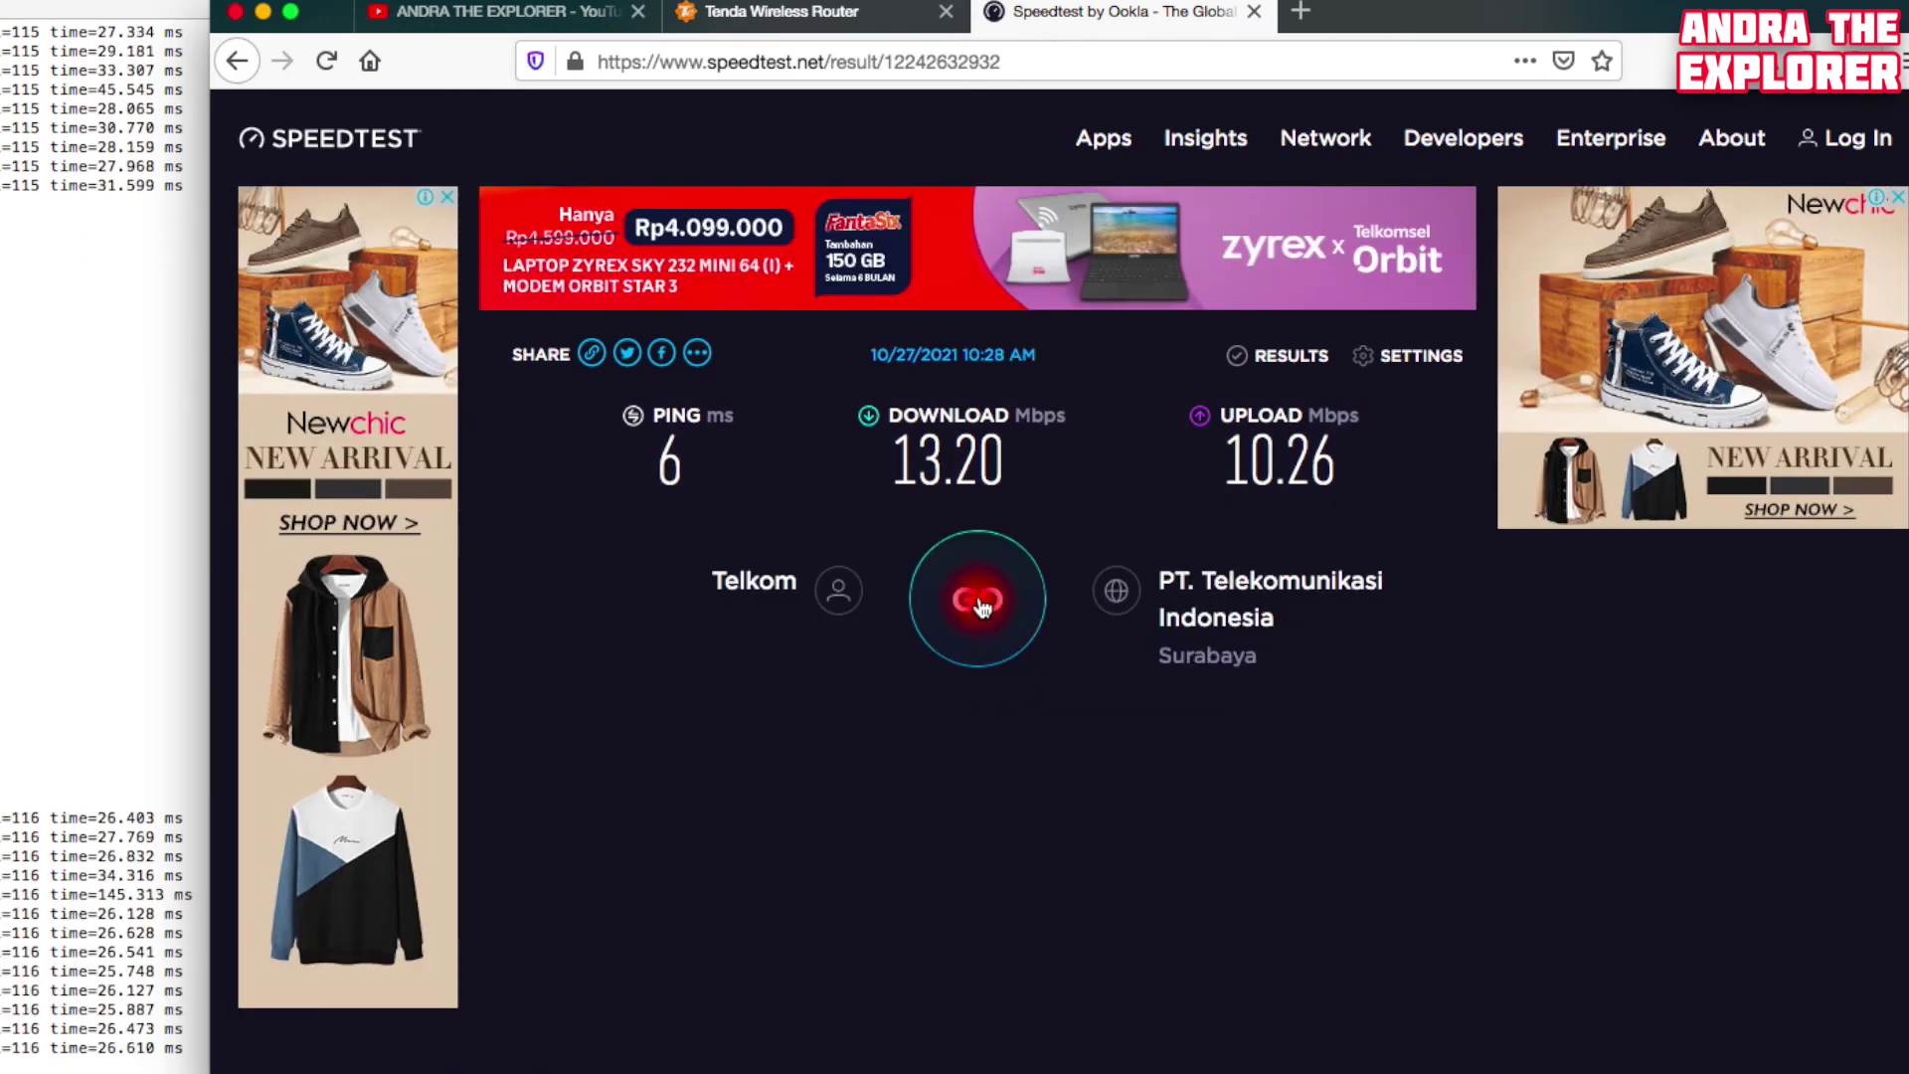
click(980, 592)
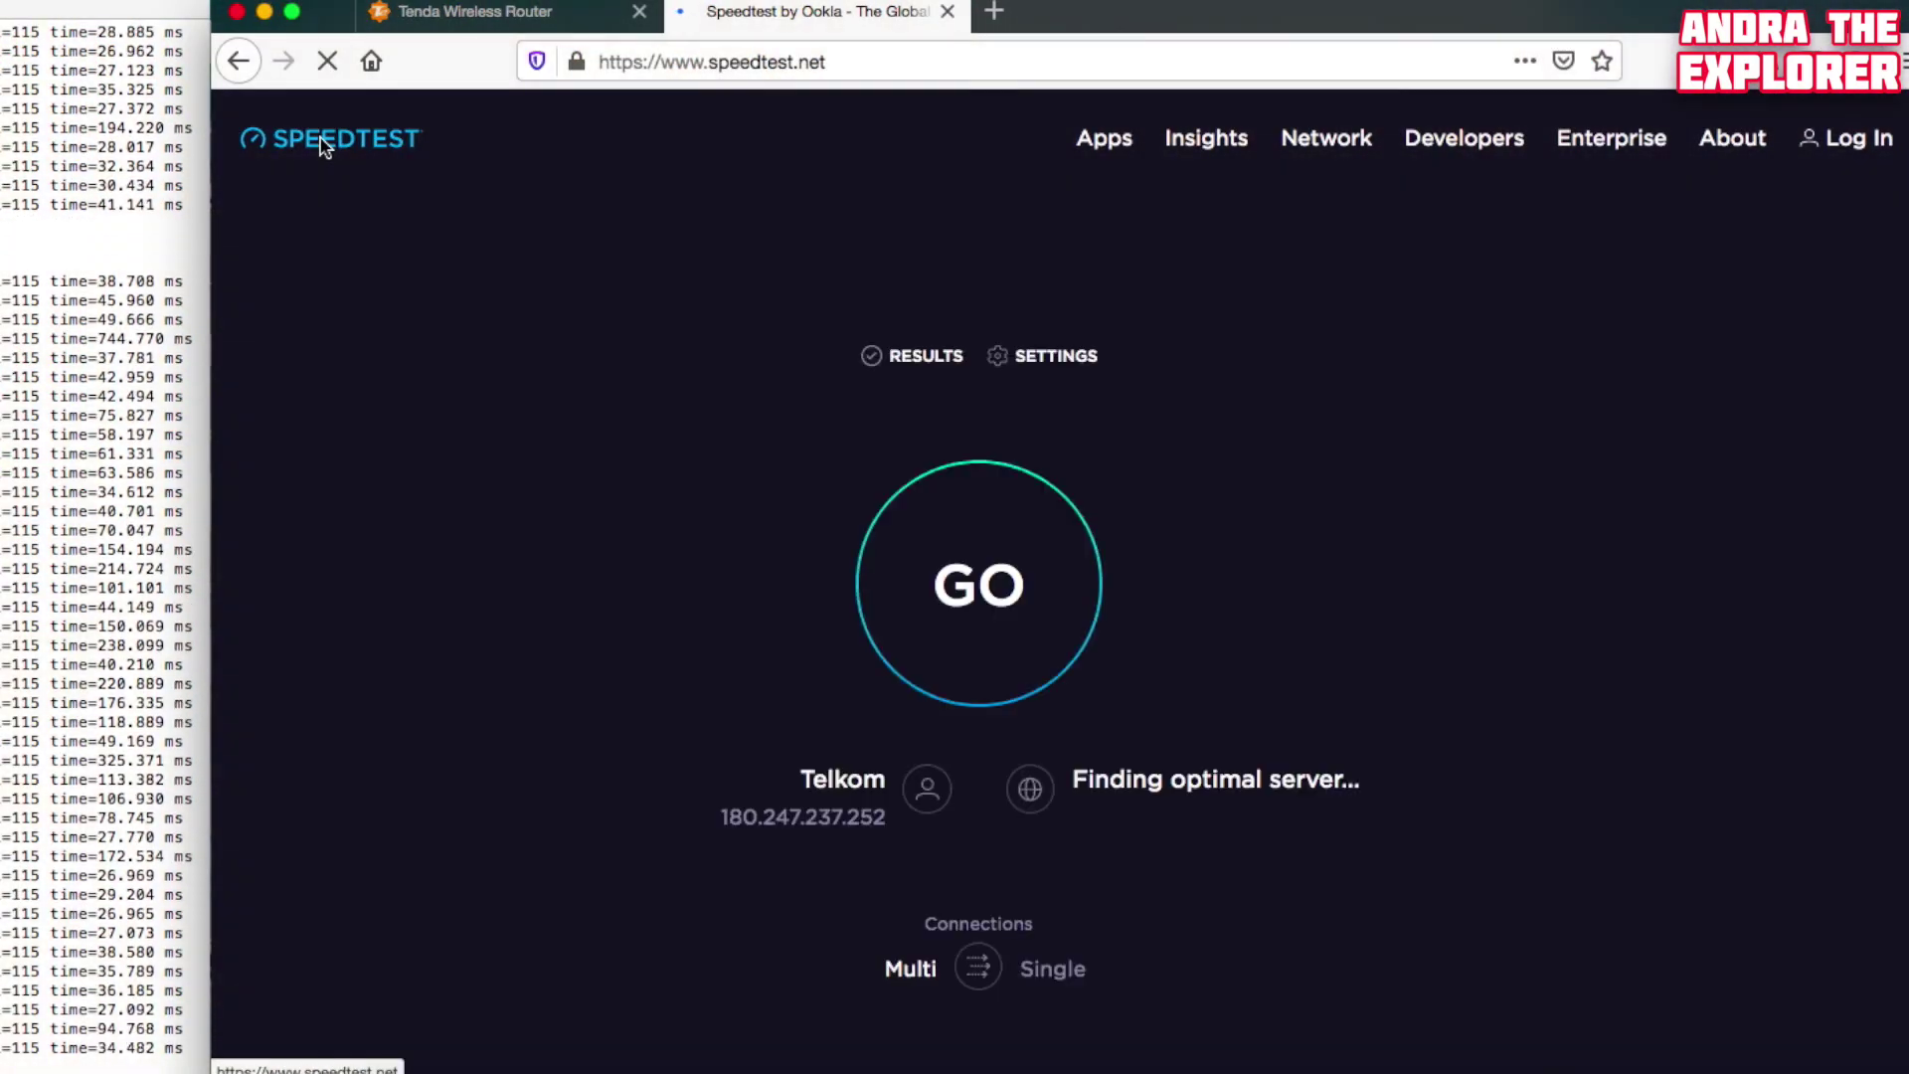
Run repeated speed tests, rejoining Langsung Kenyang Wi-Fi between runs, reaching 16.44 then 29.09 Mbps download
click(798, 318)
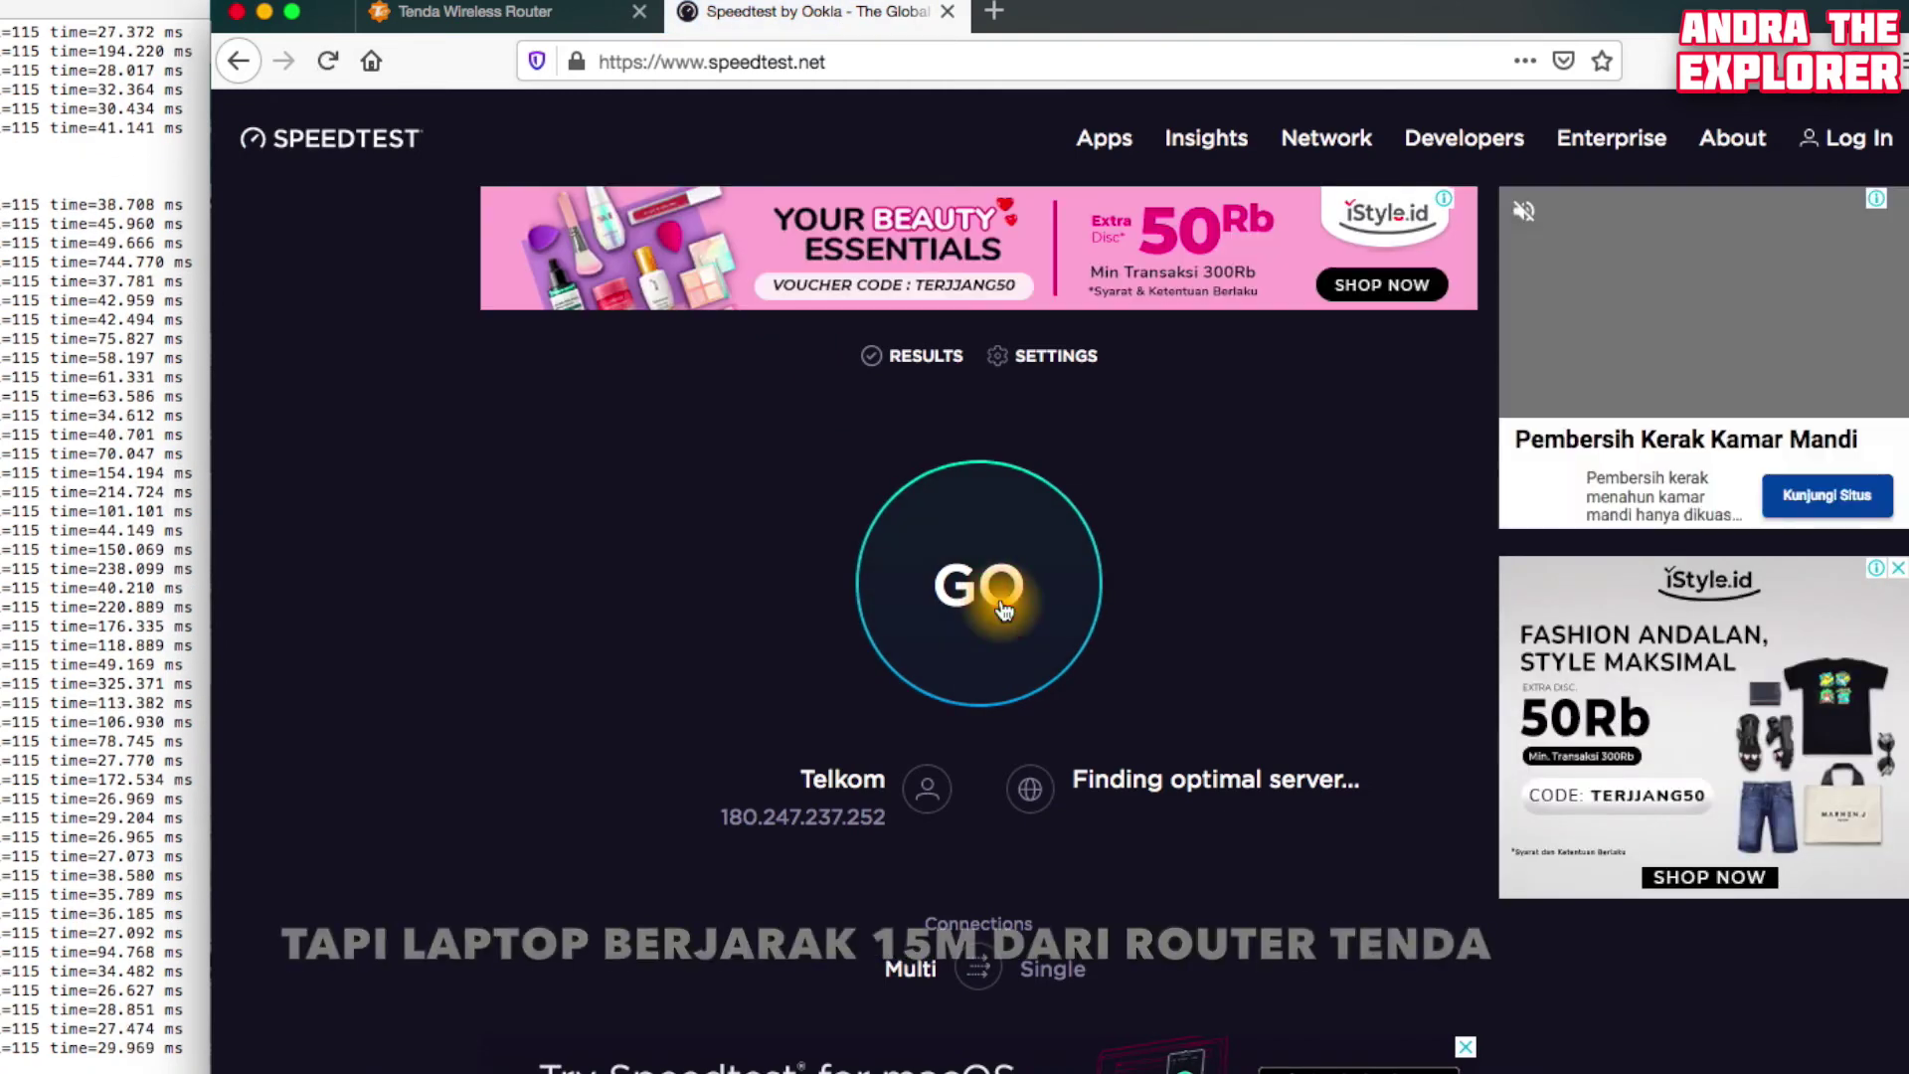
click(1004, 610)
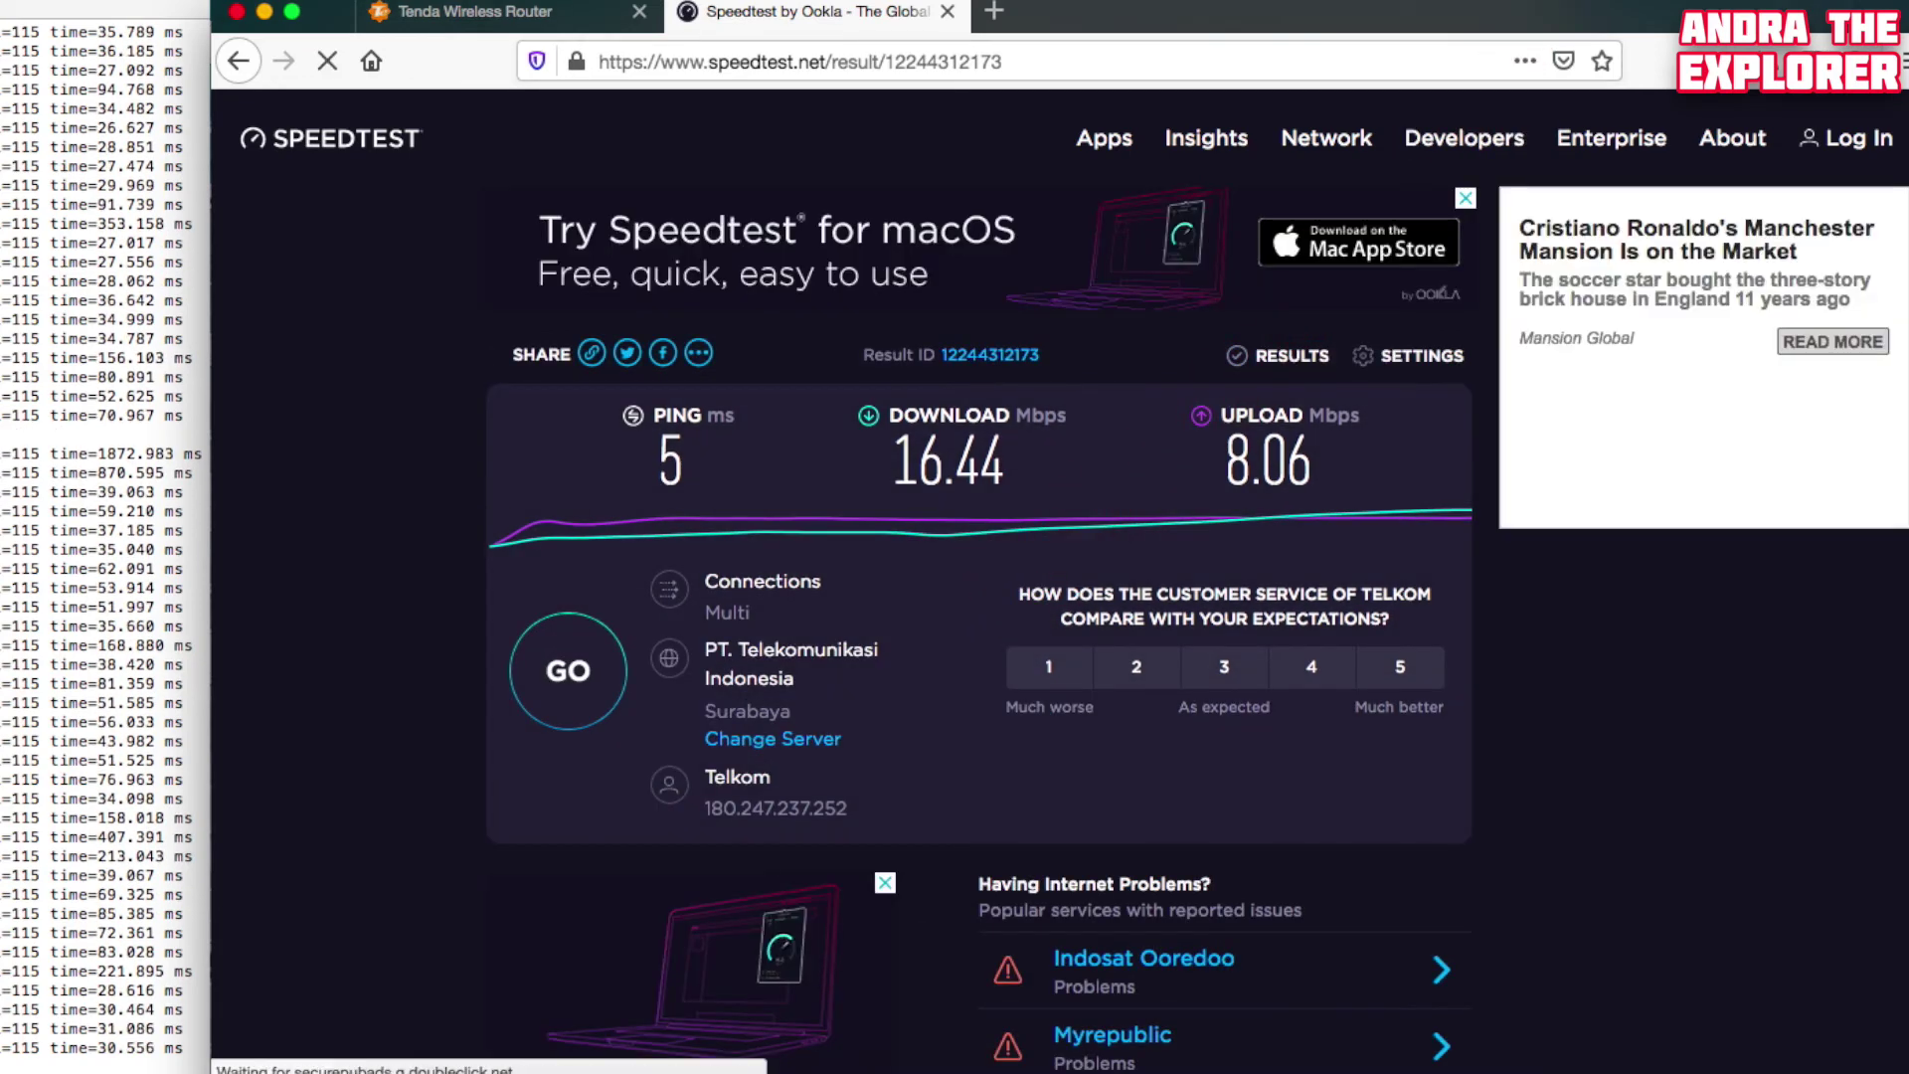
click(1521, 2)
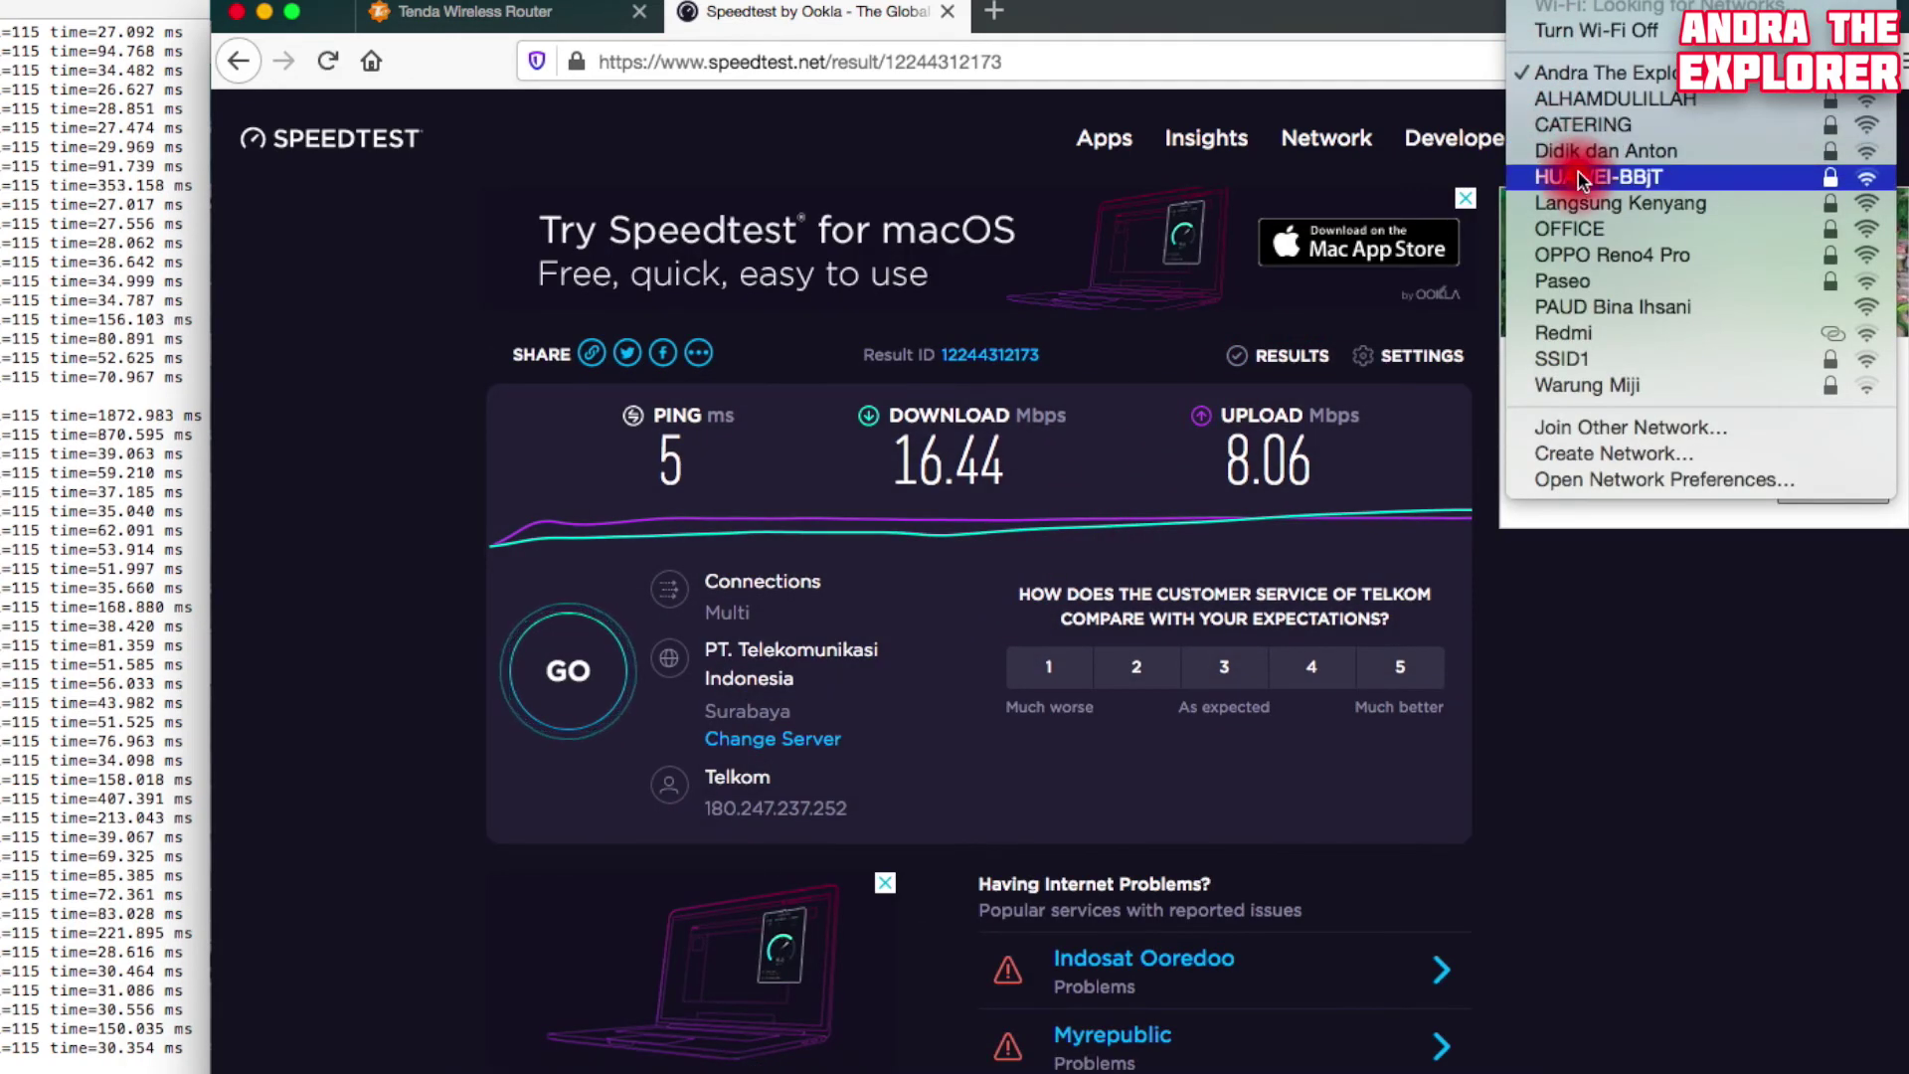
click(1585, 205)
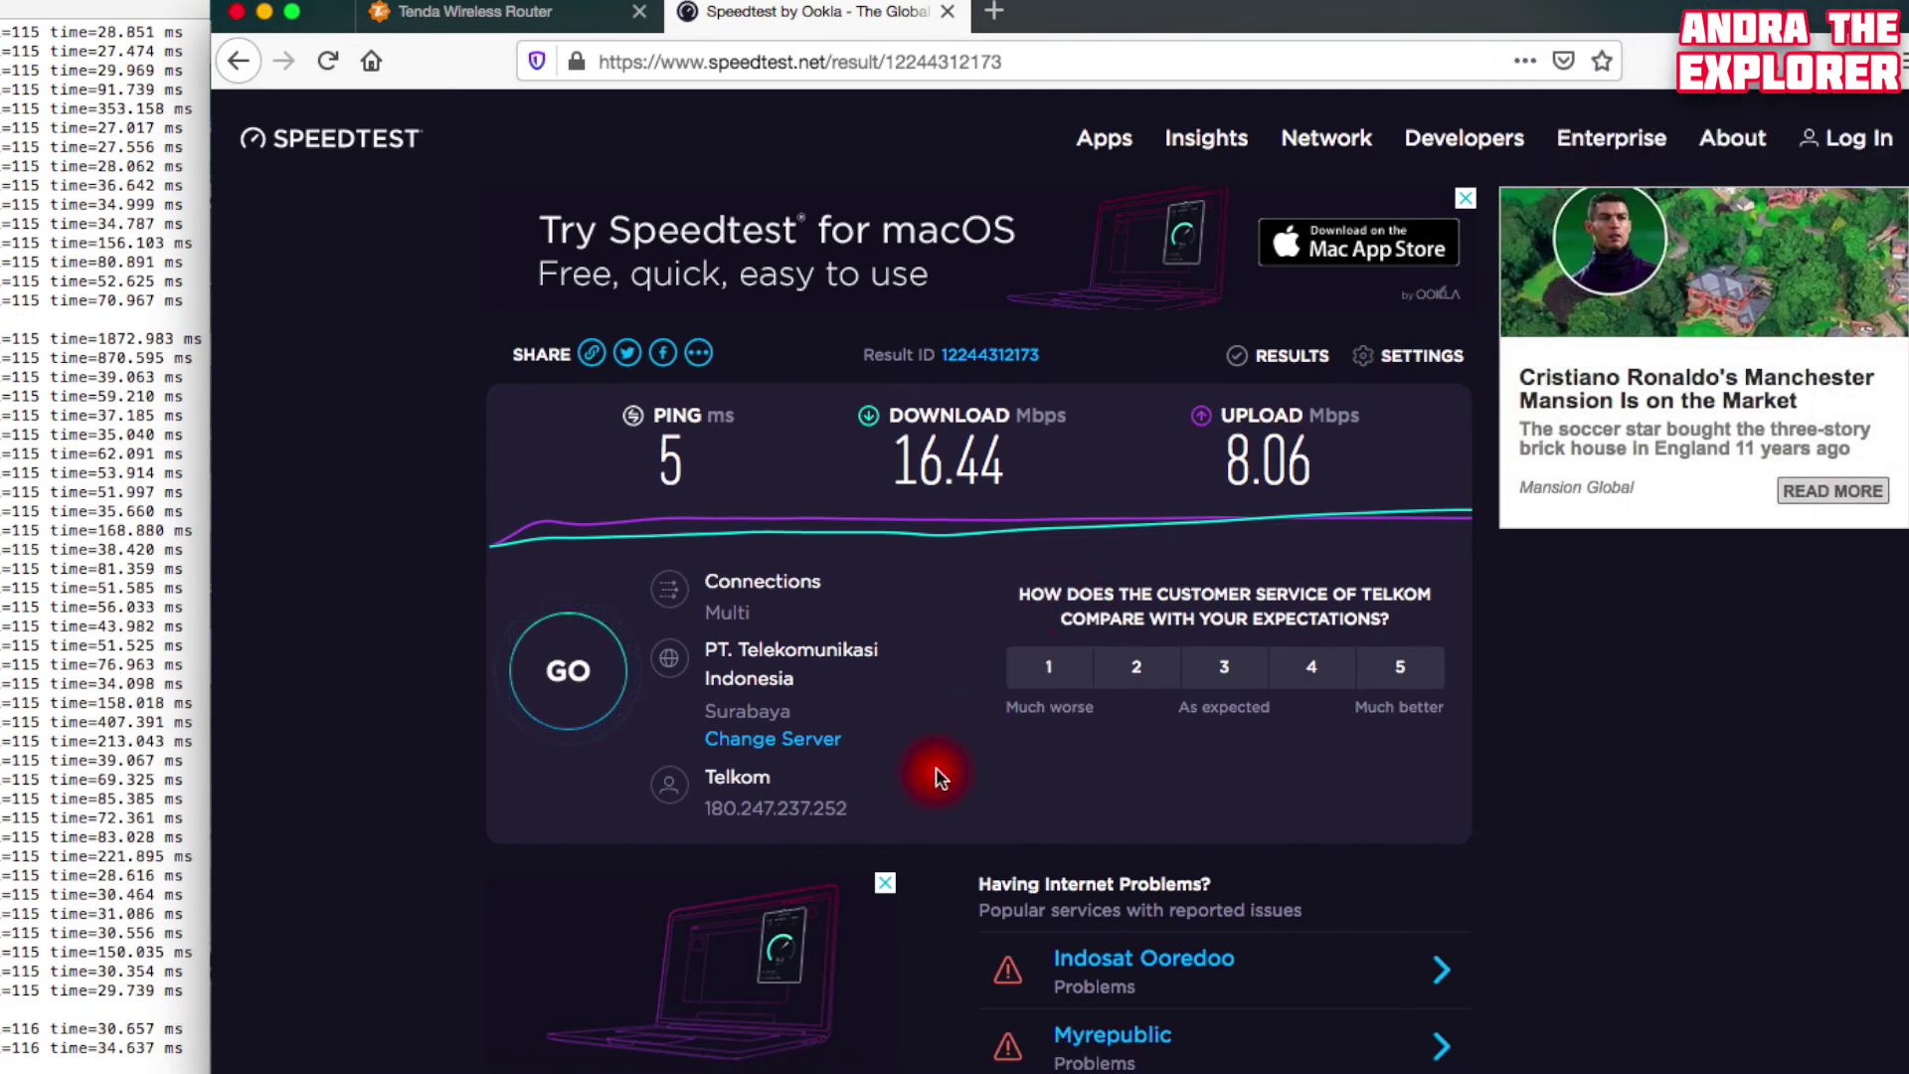
click(583, 679)
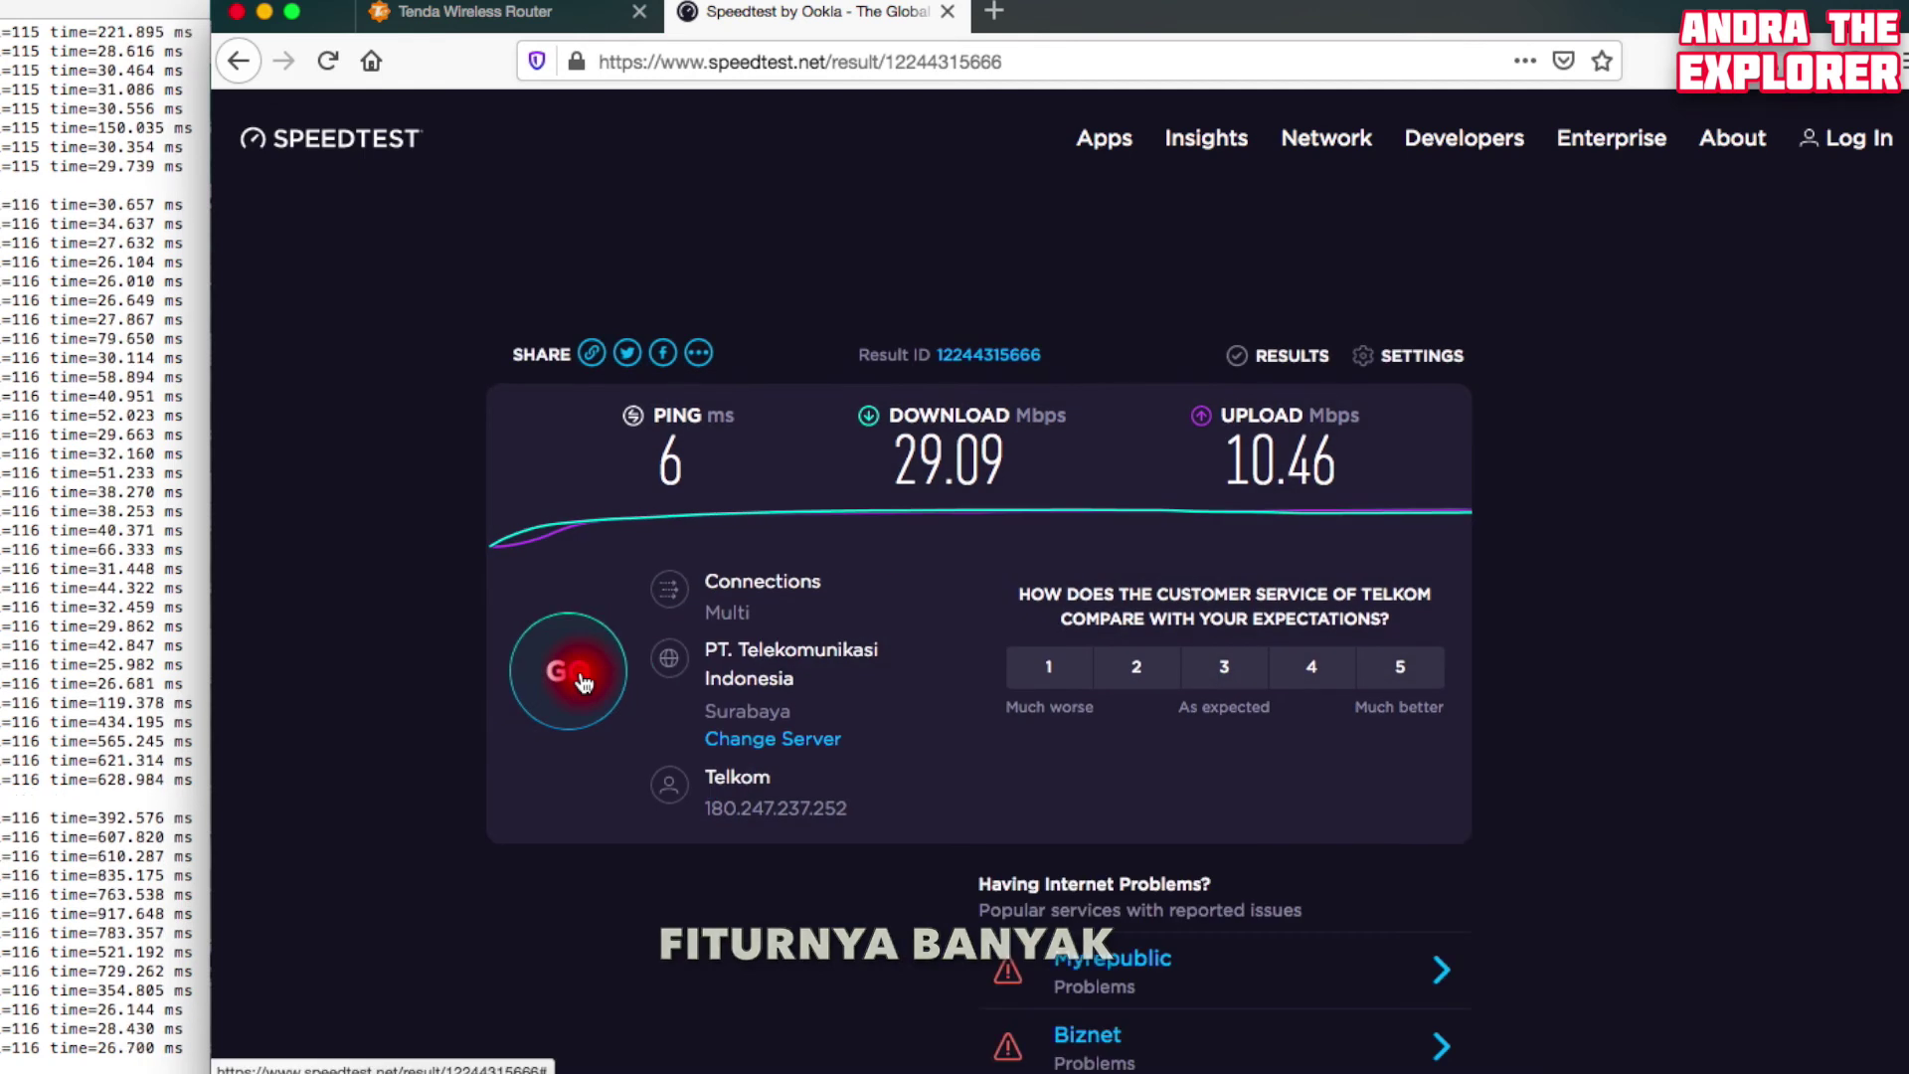
click(584, 681)
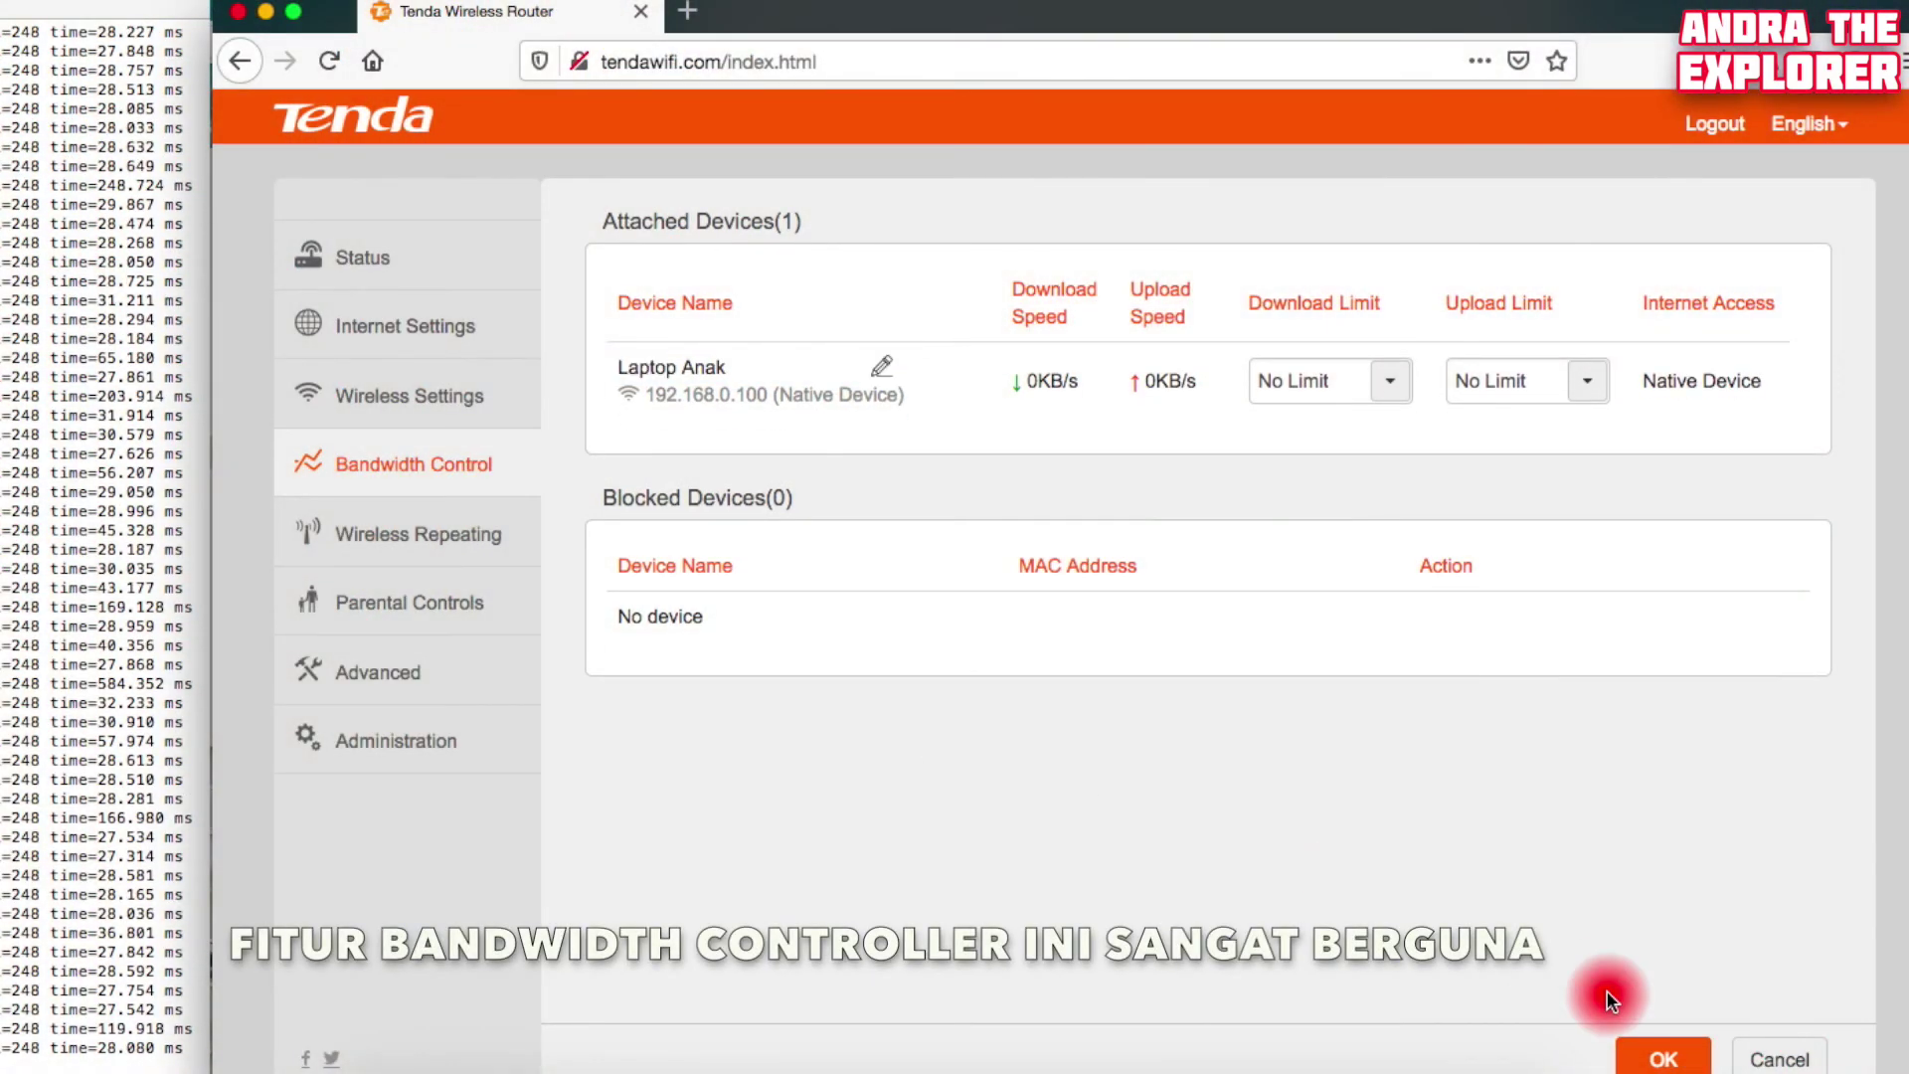
Save the device name Laptop Anak and cap its download speed at 187 KB/s
click(1661, 1062)
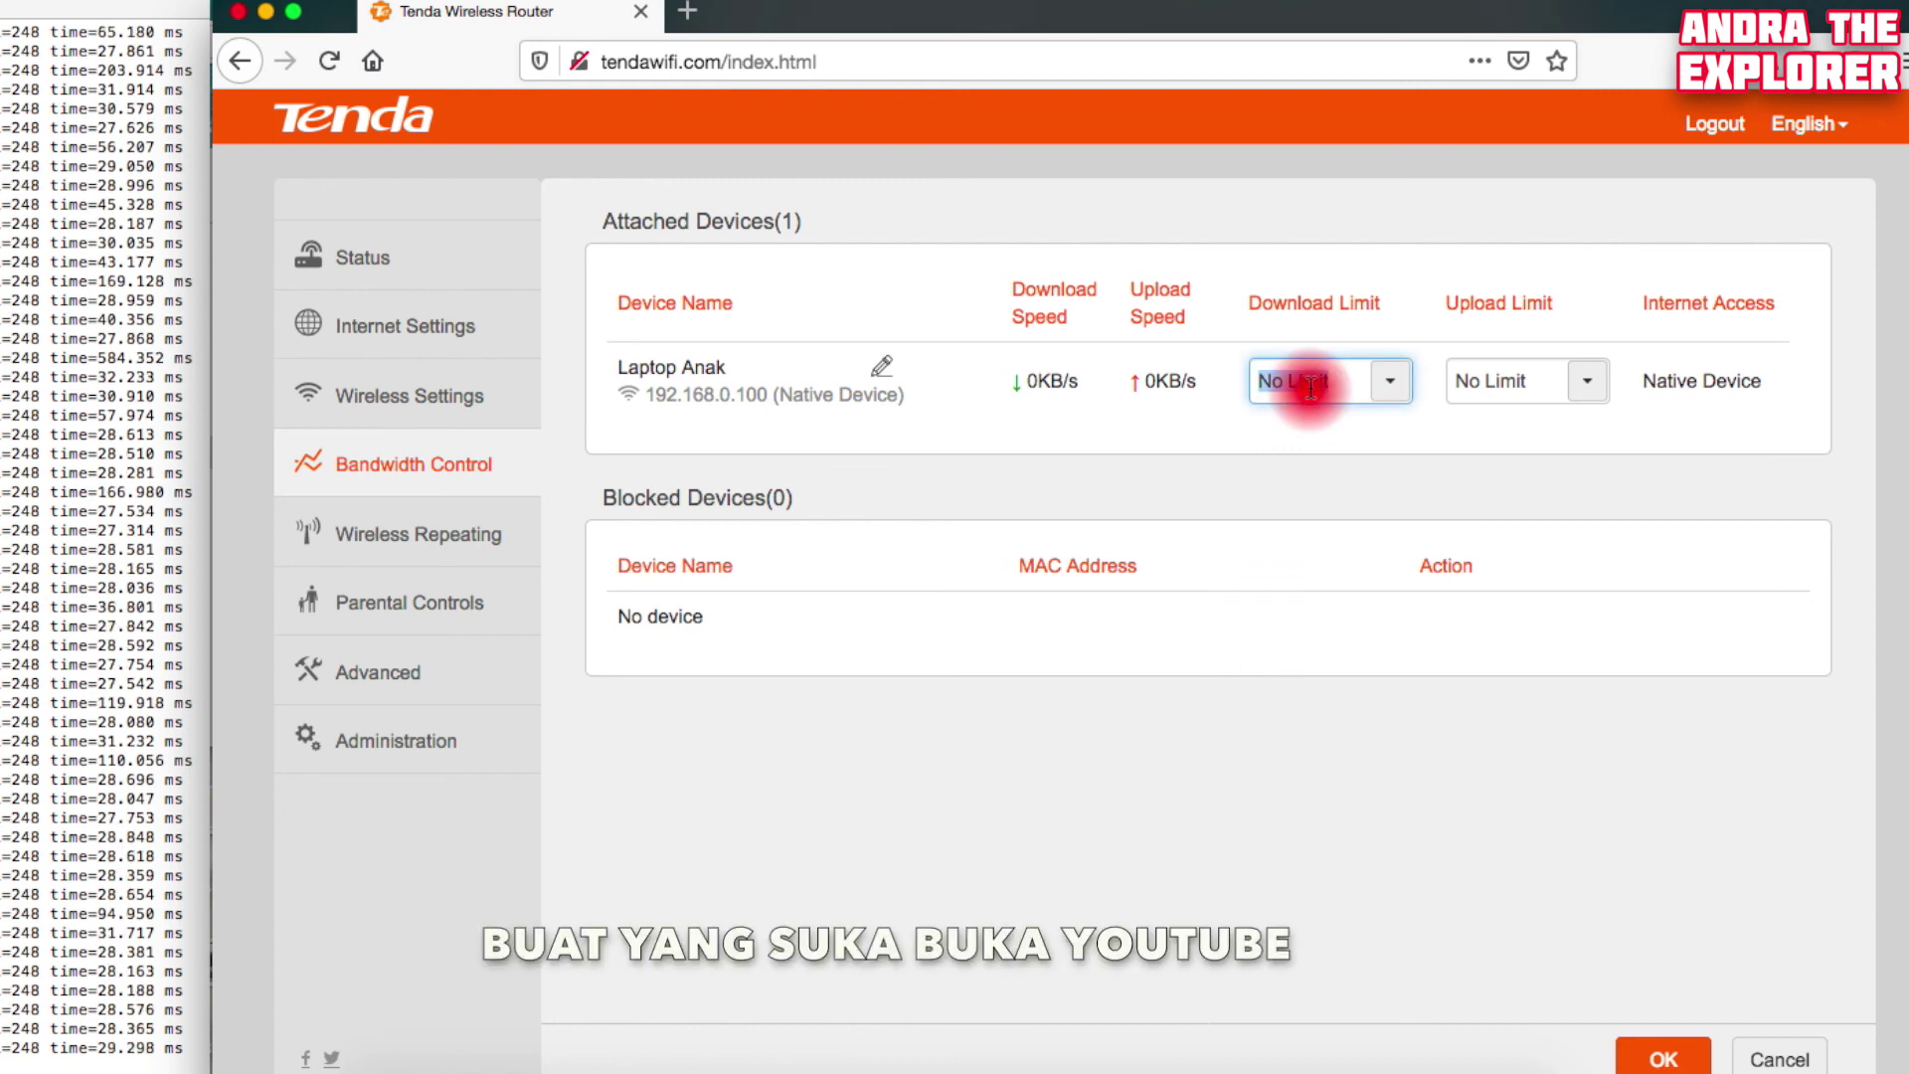
text(187KB/s)
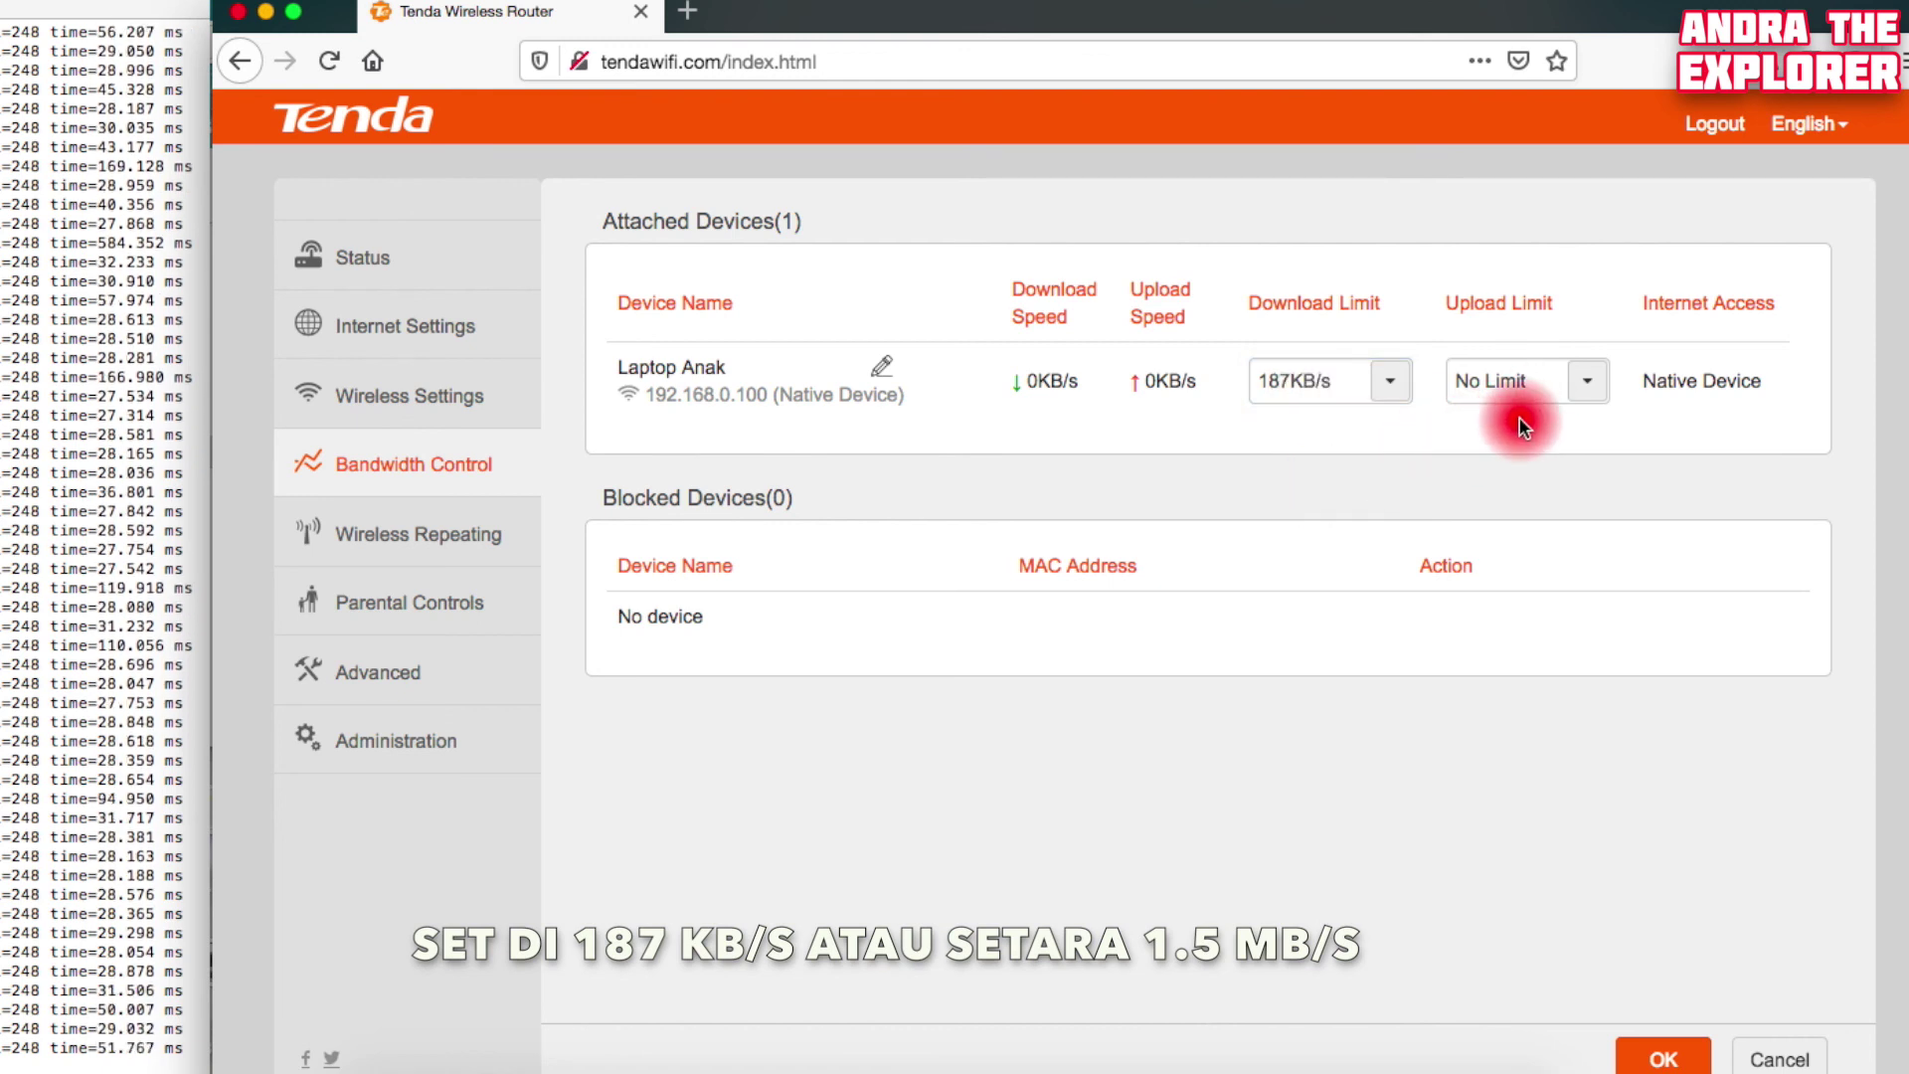
click(1666, 1062)
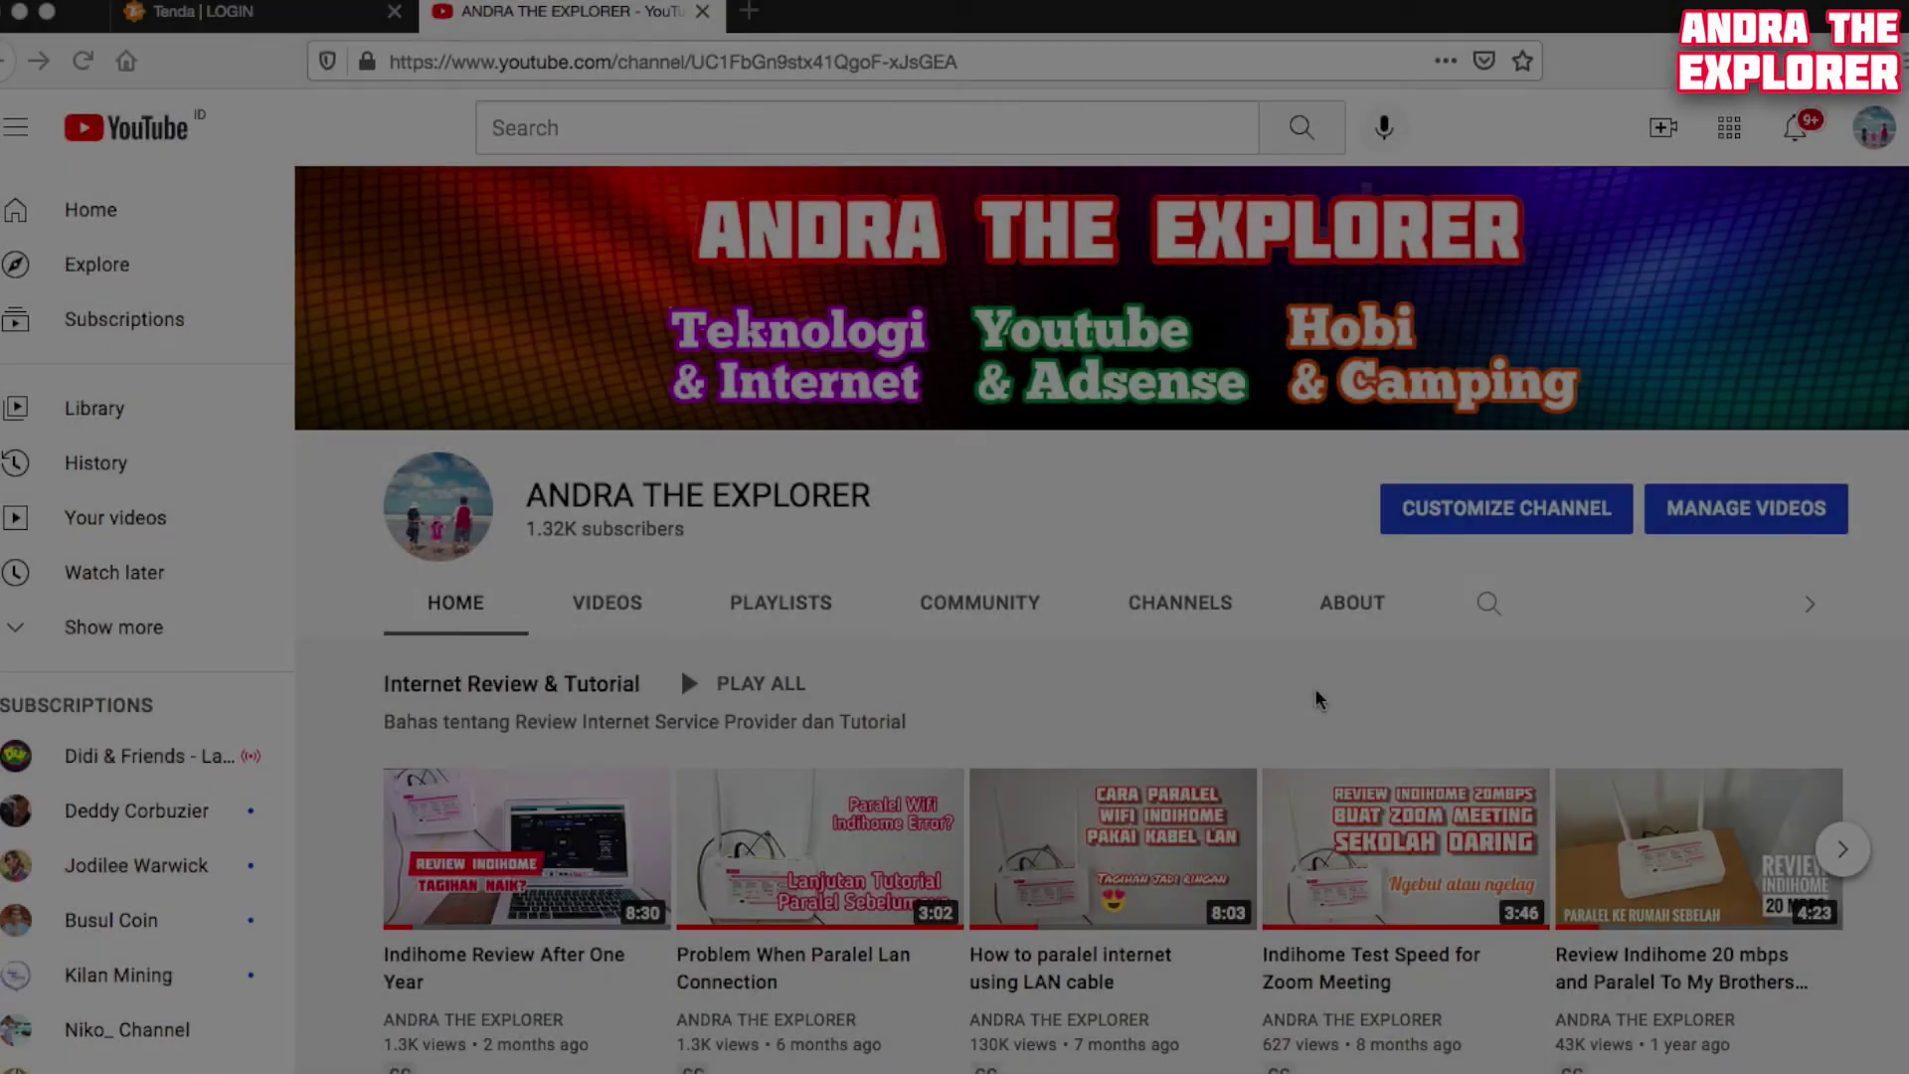
scroll(1318, 699, down, 2)
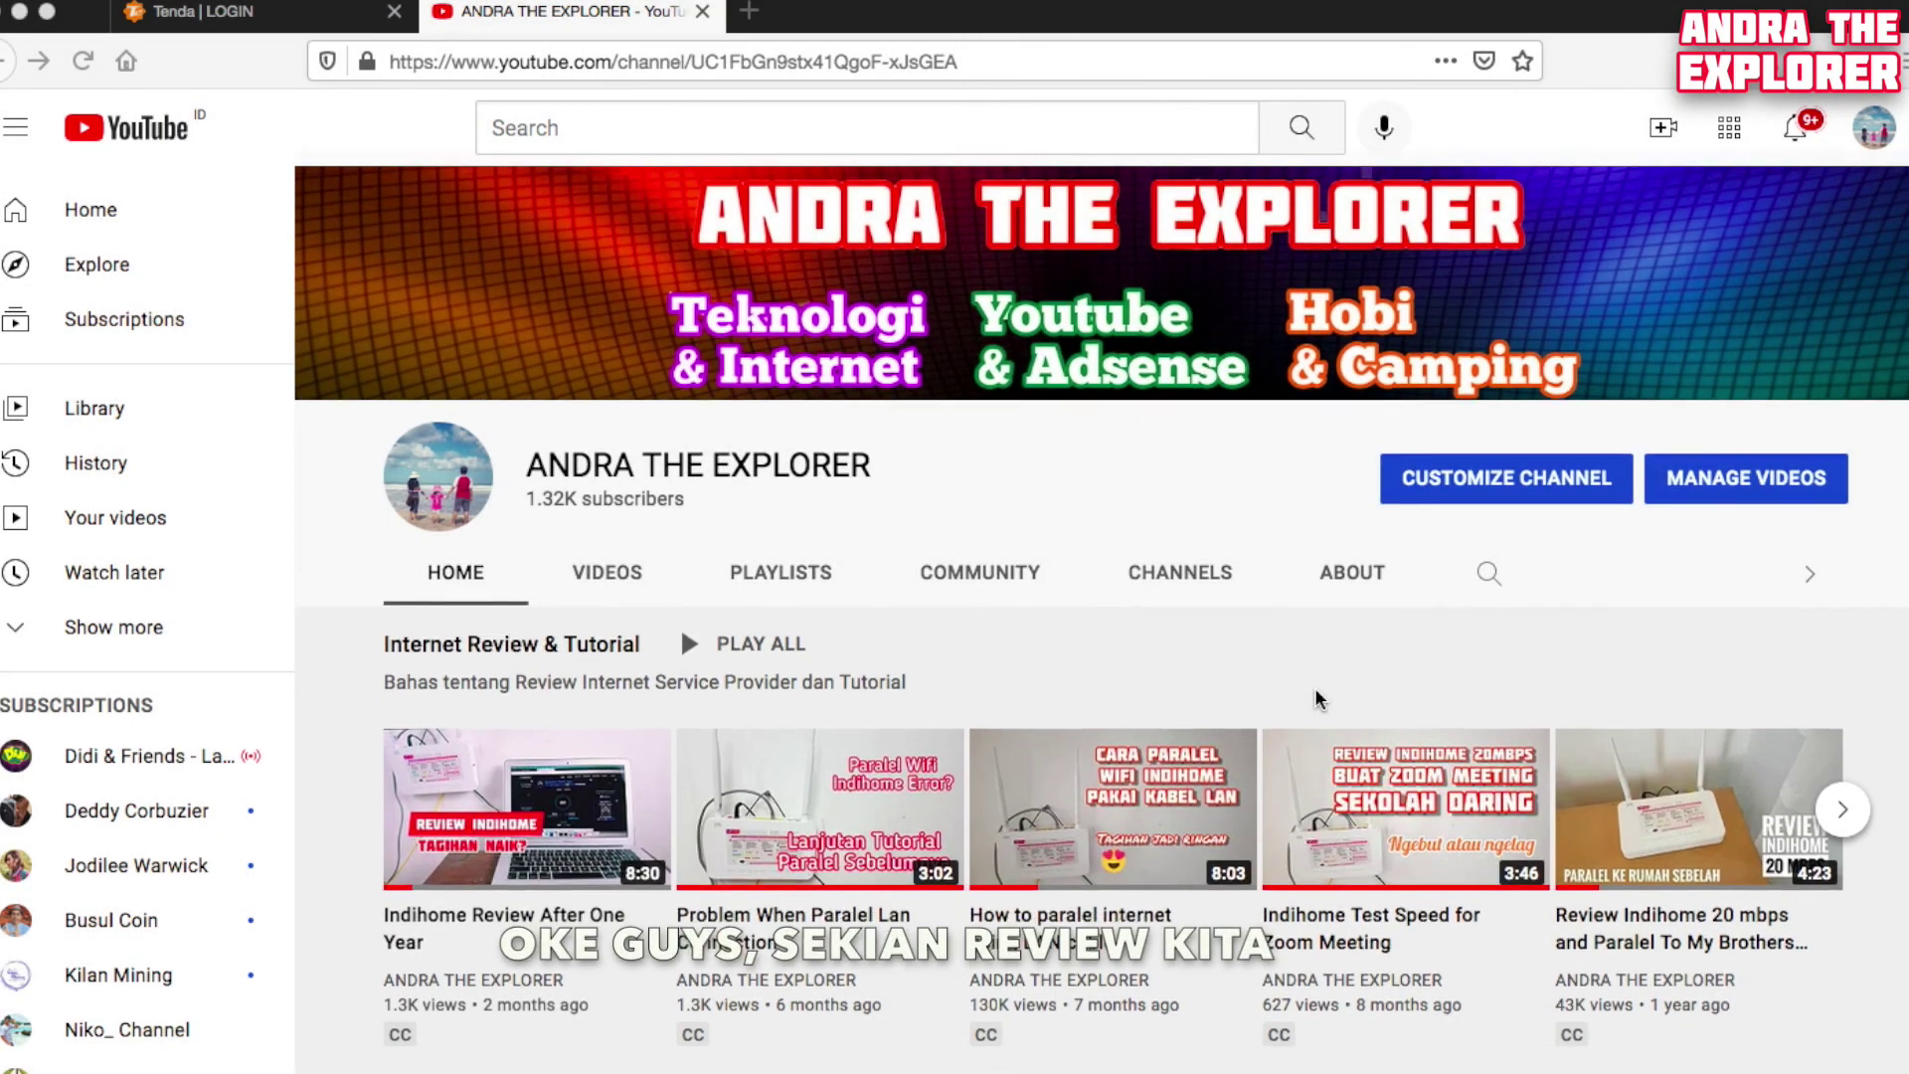
scroll(1317, 699, down, 4)
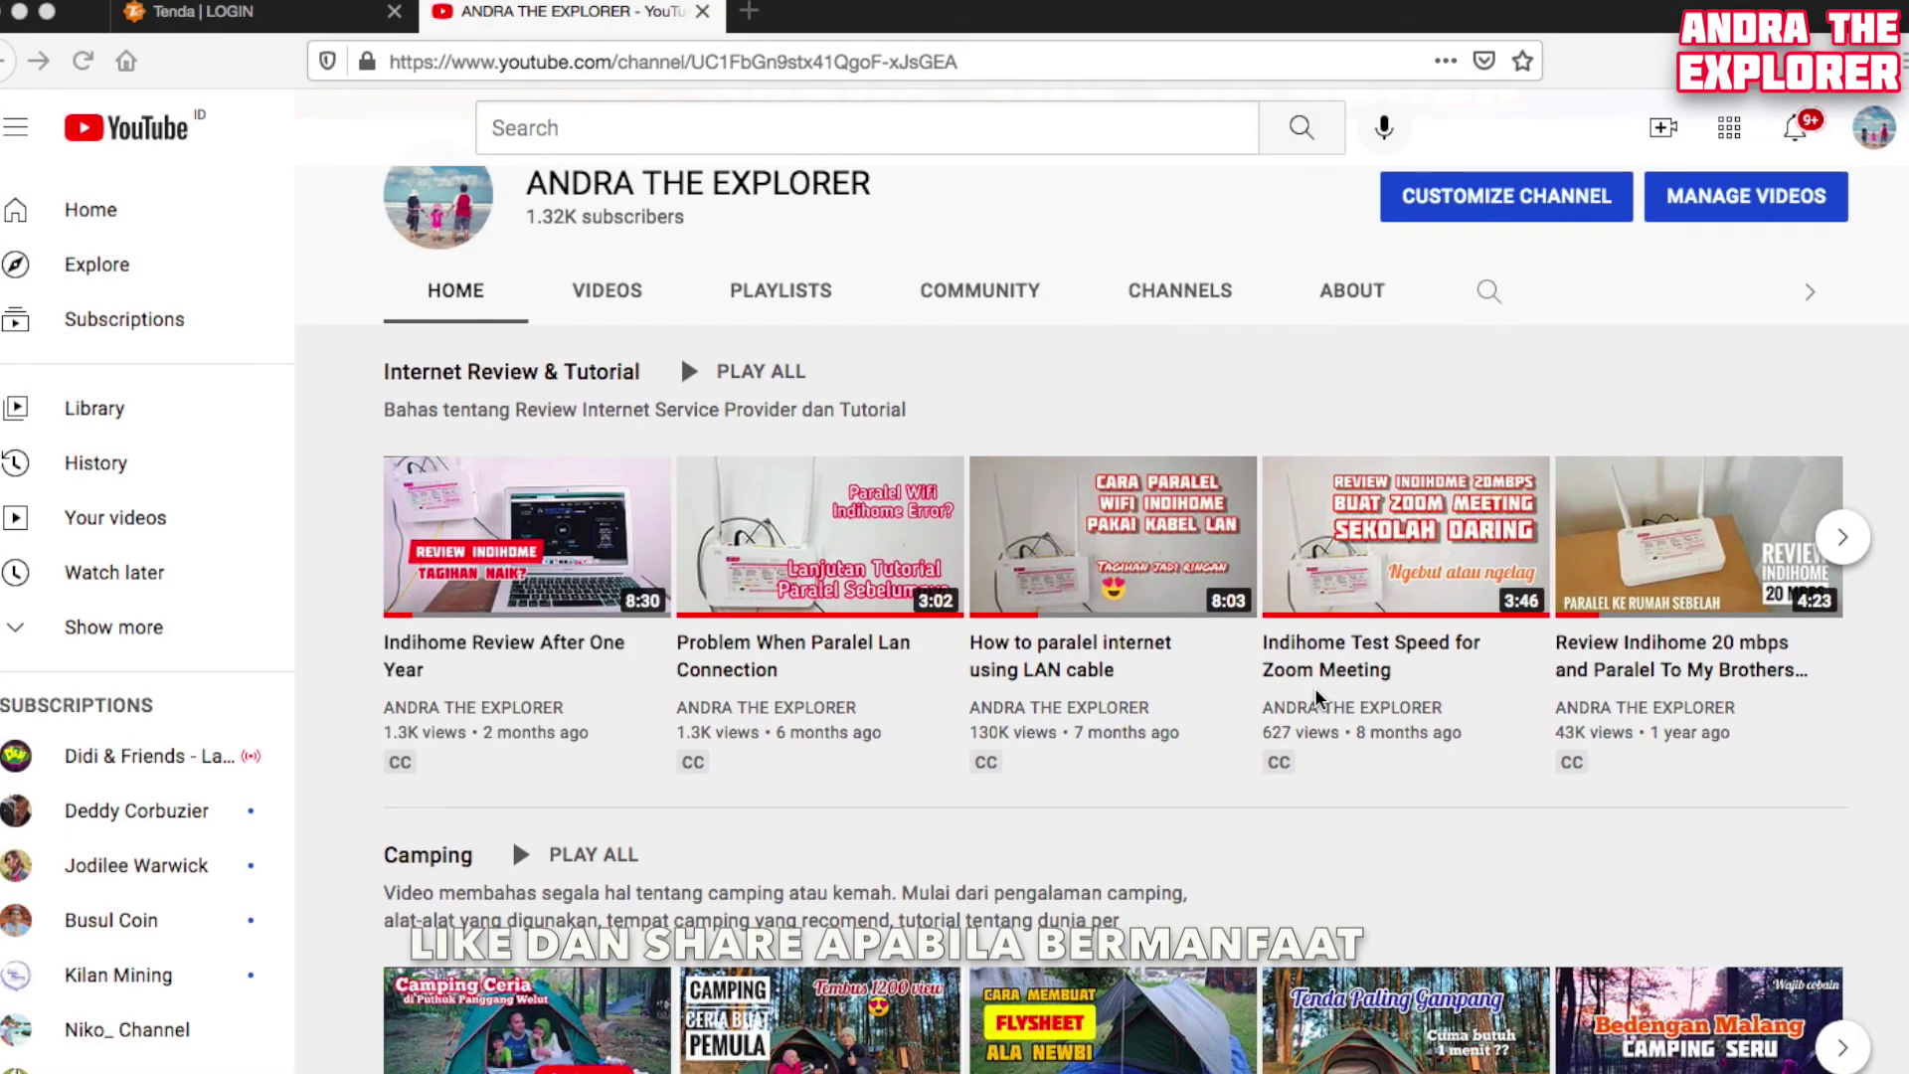
scroll(1317, 699, down, 5)
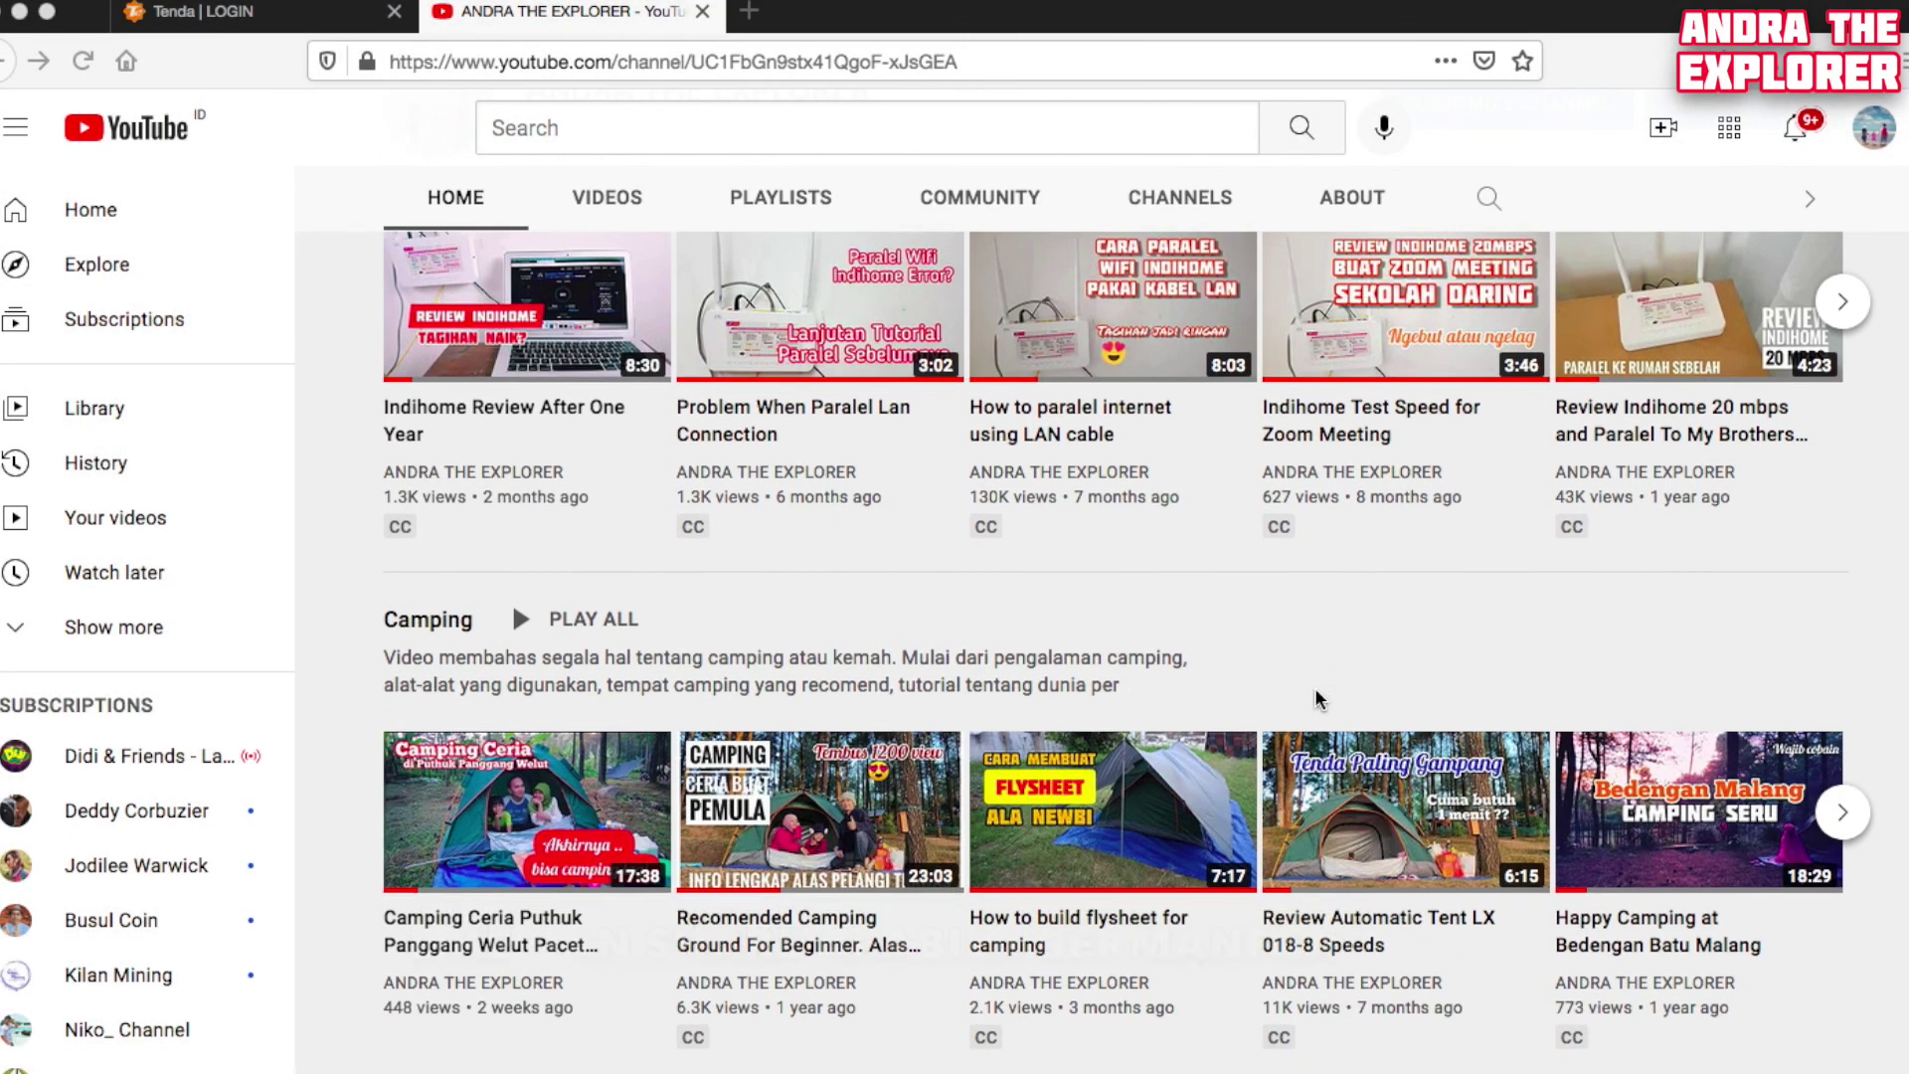
scroll(1318, 699, down, 6)
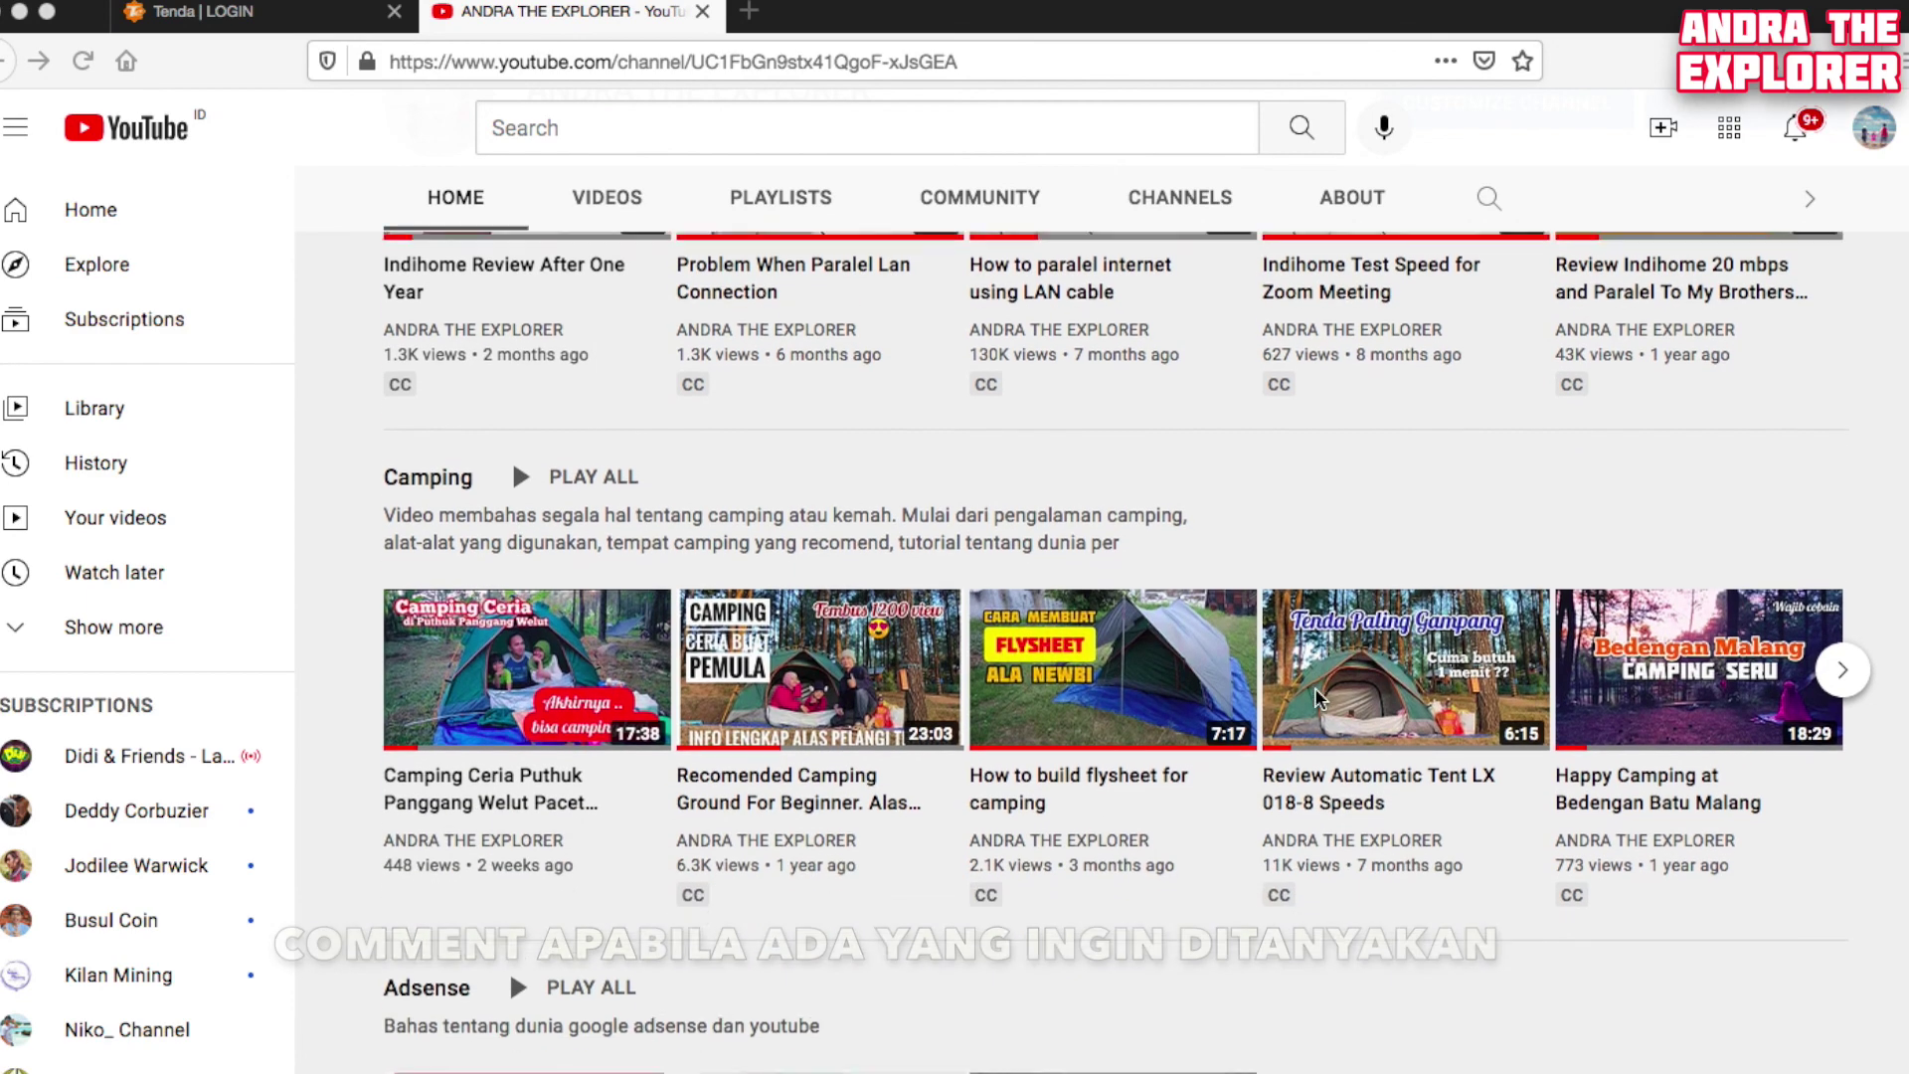
scroll(1314, 687, down, 1)
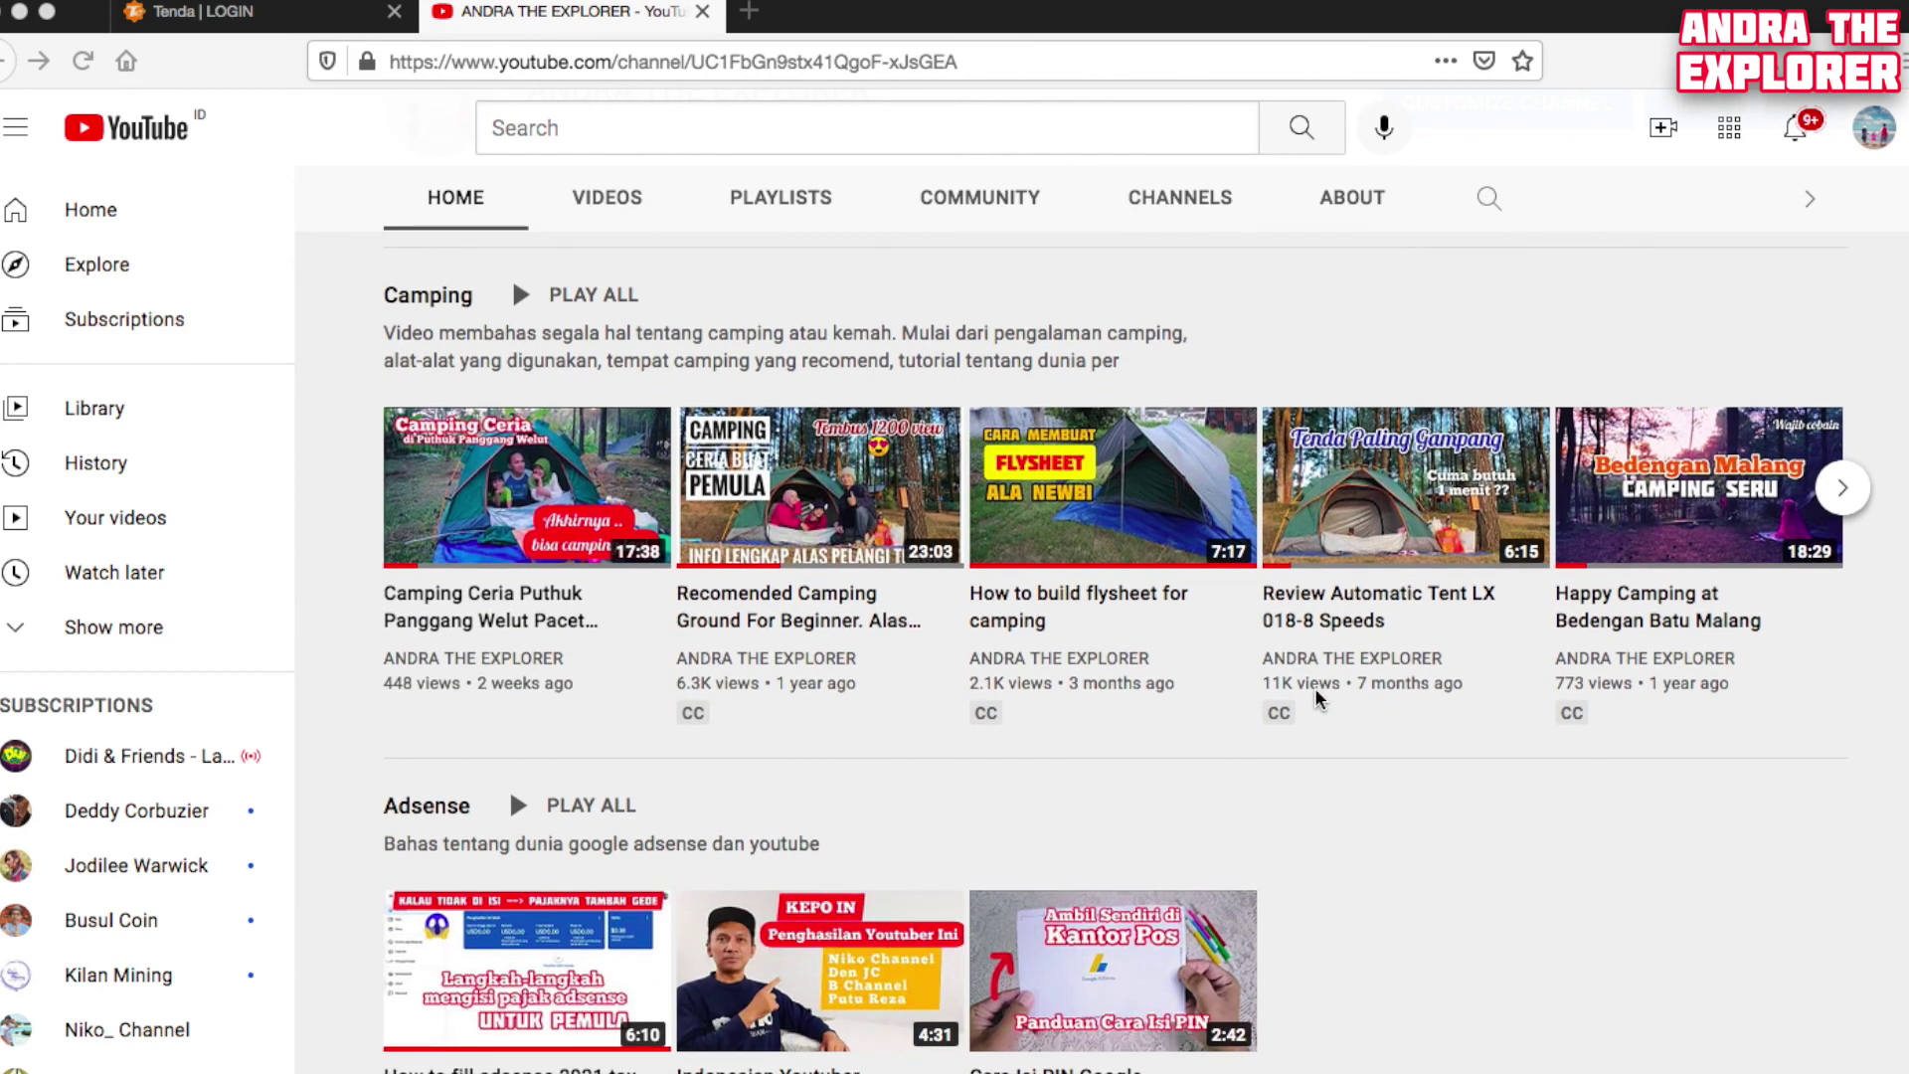
scroll(1315, 691, down, 6)
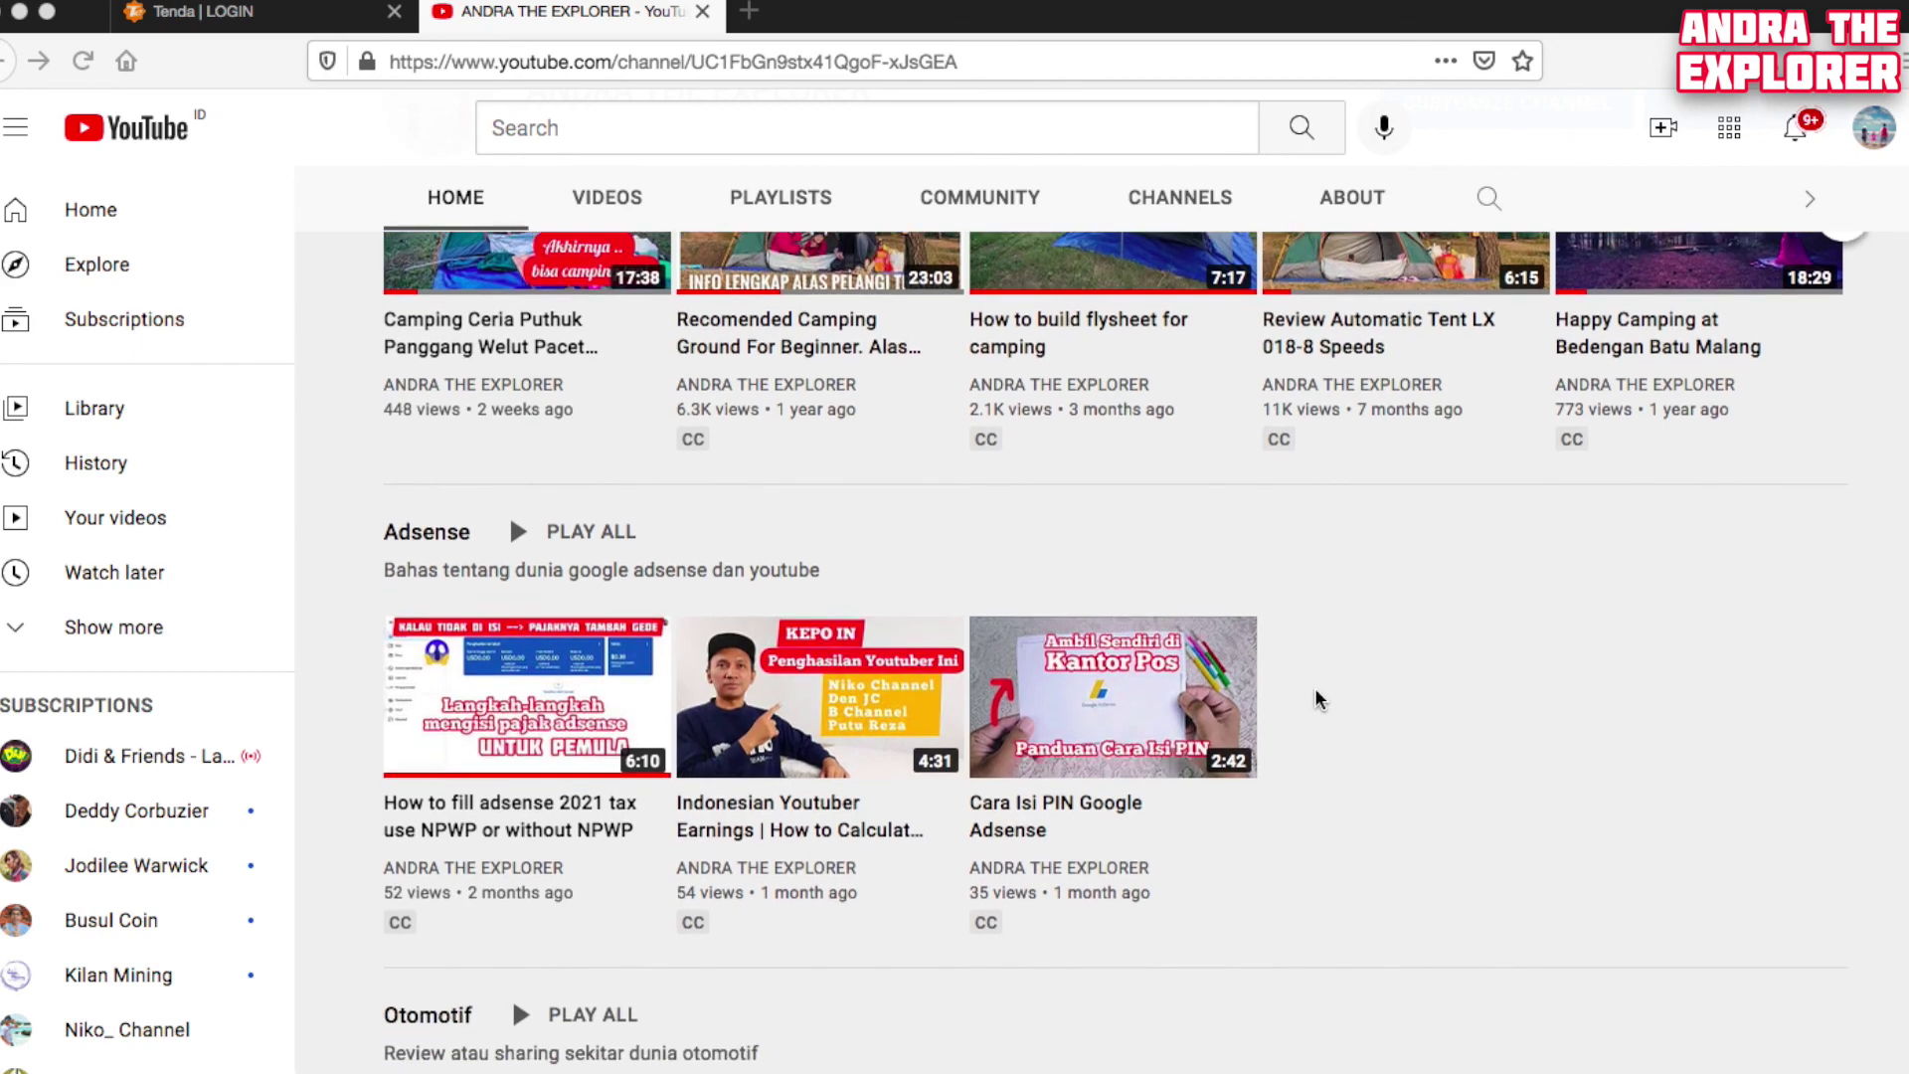
scroll(1314, 689, down, 3)
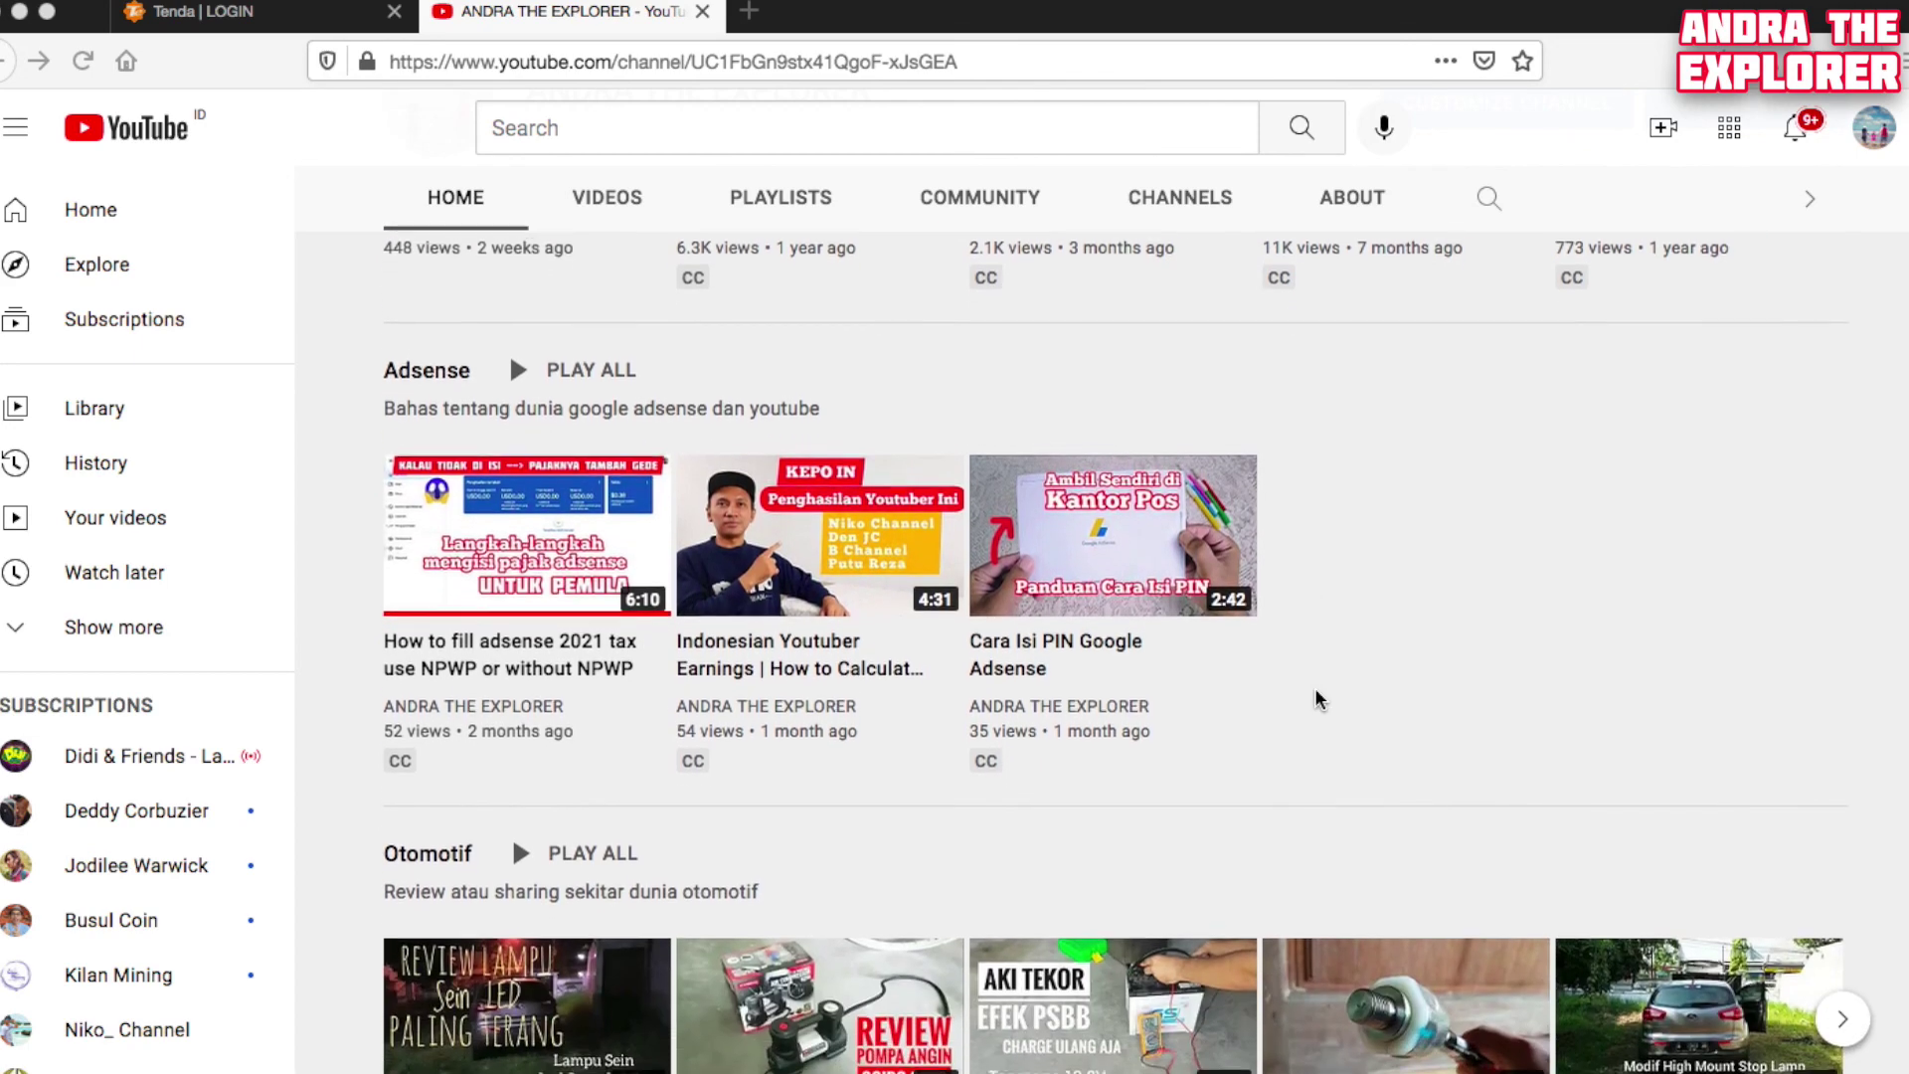
scroll(1315, 690, down, 4)
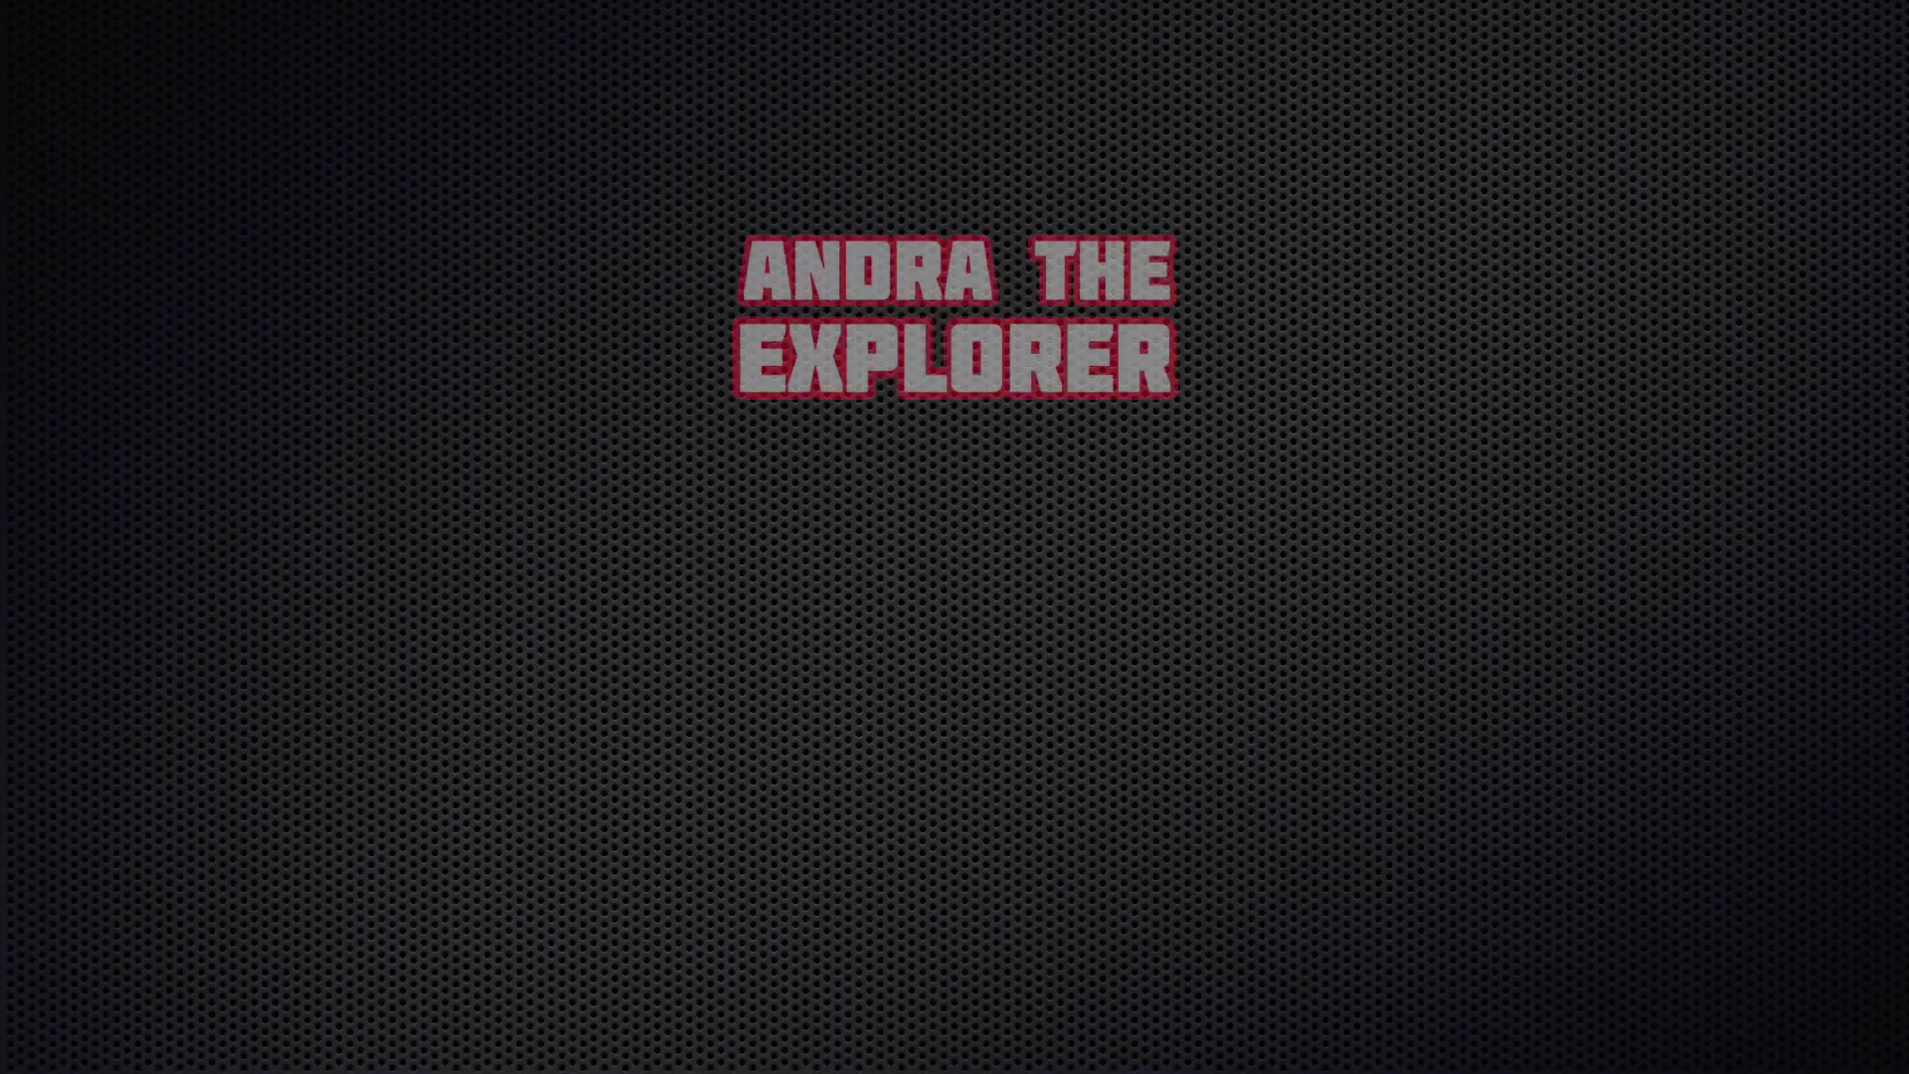